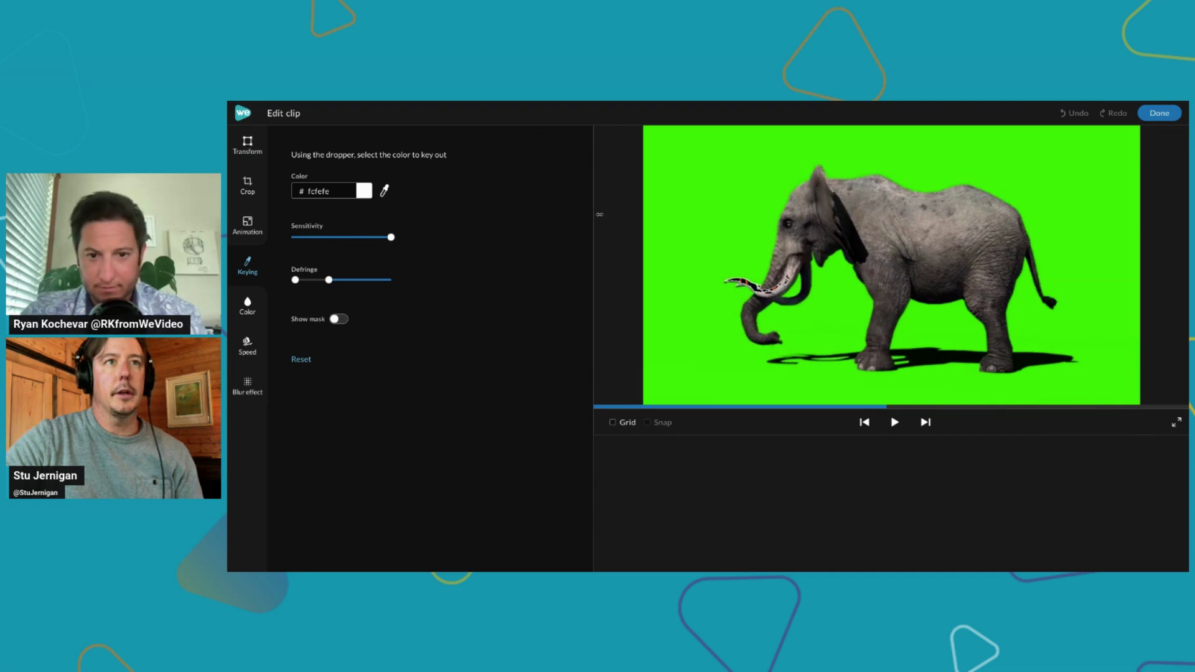
# Key out the elephant clip's green background with the dropper (#33de00) and raise the upper defringe limit to maximum.
pyautogui.click(676, 194)
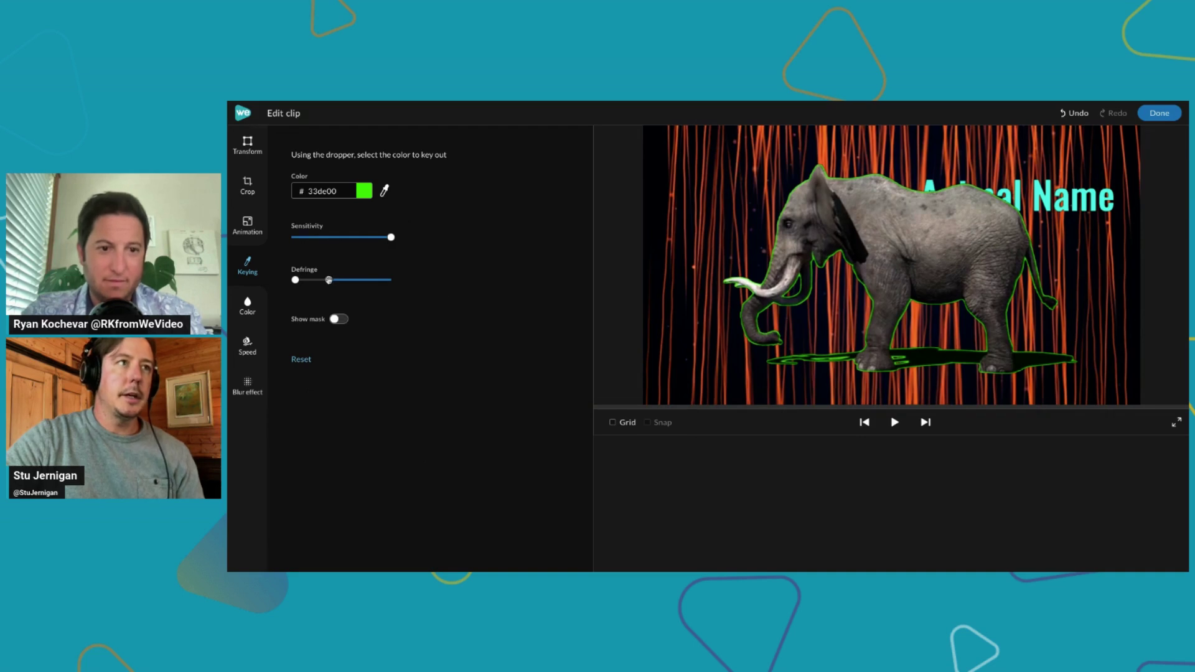
pyautogui.moveTo(361, 285); pyautogui.dragTo(396, 281)
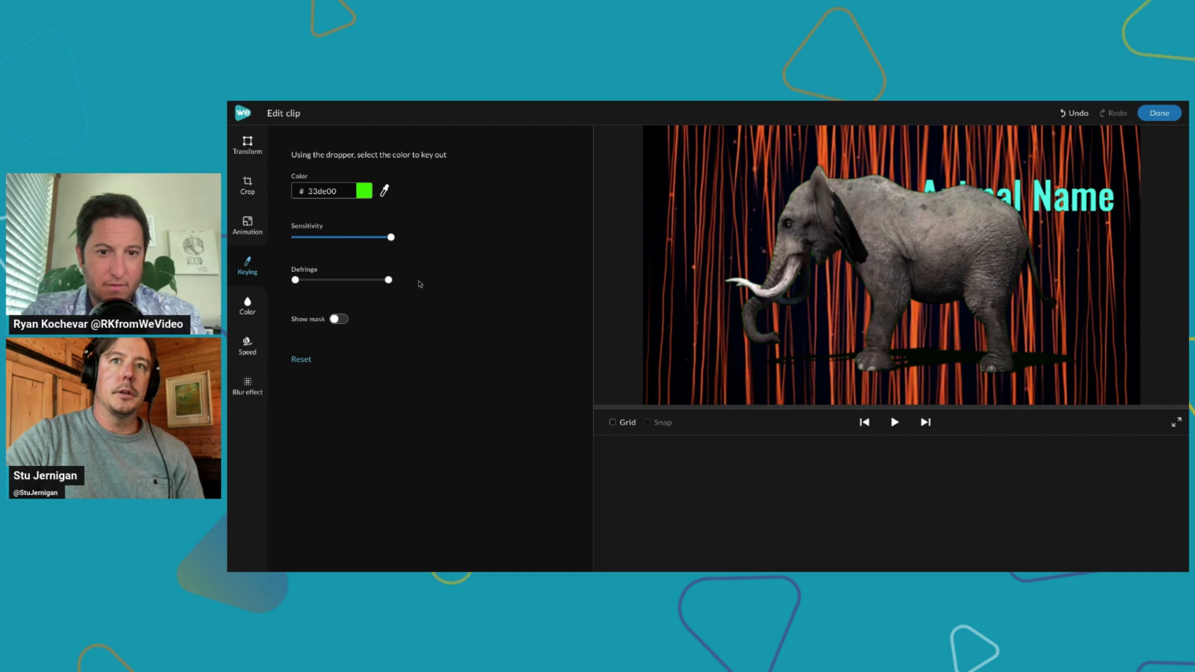
pyautogui.moveTo(306, 280); pyautogui.dragTo(317, 280)
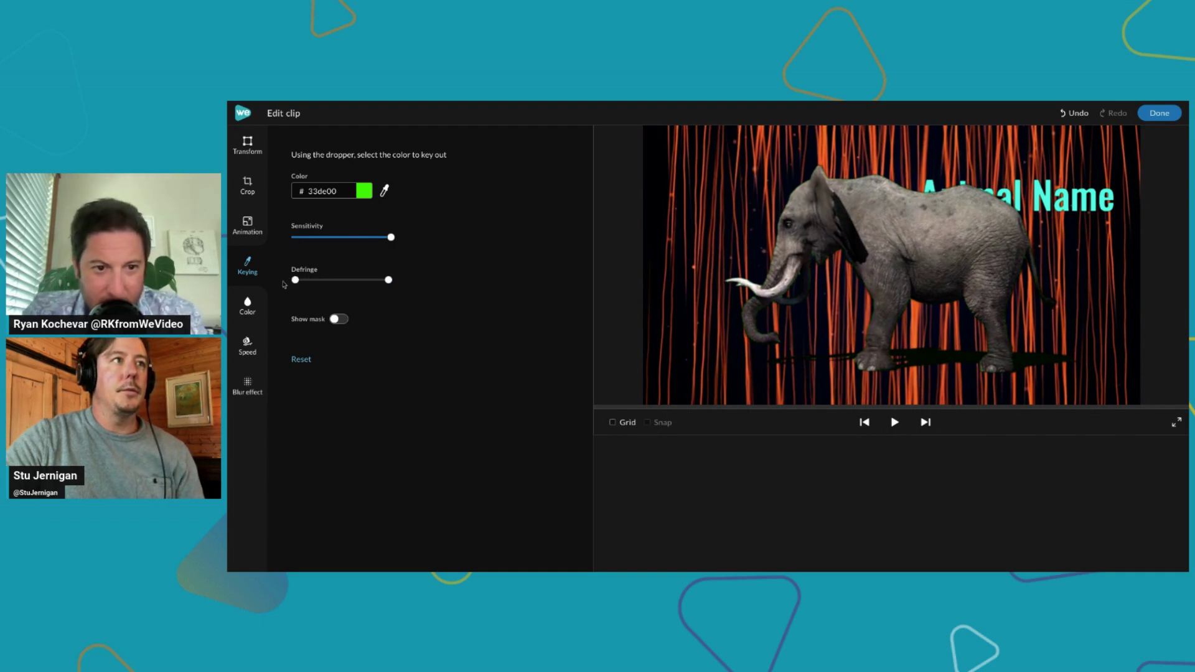
# Inspect the elephant's key through the mask view, checking both defringe limits, and return to the normal view.
pyautogui.click(339, 319)
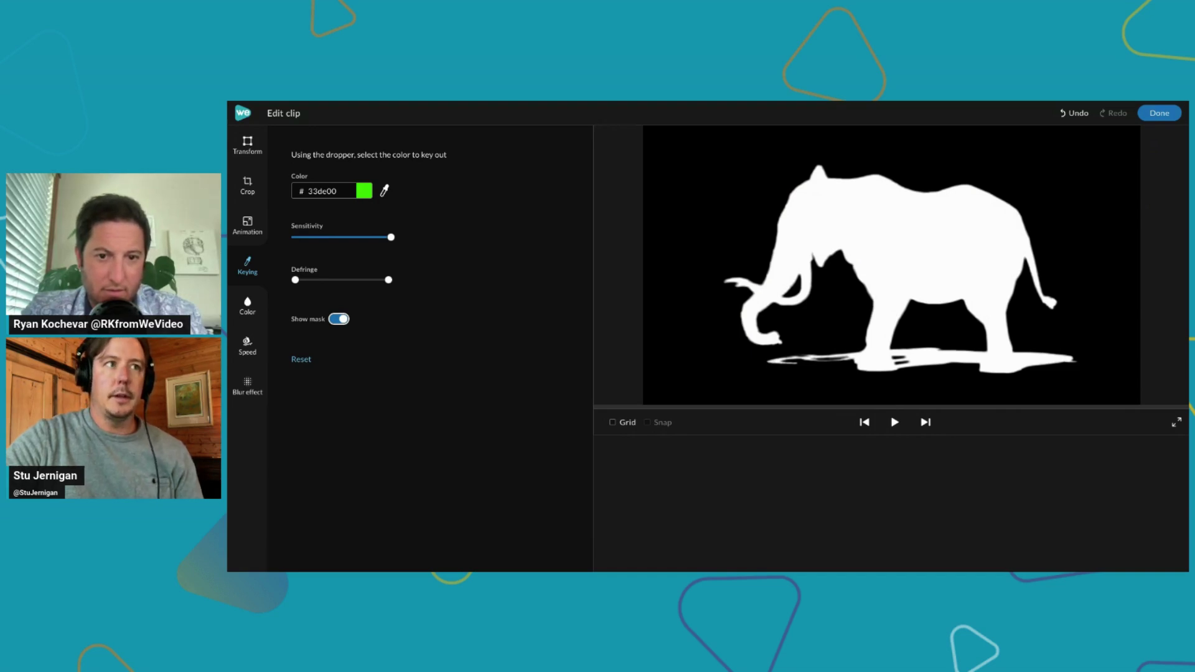
pyautogui.click(334, 319)
pyautogui.click(335, 320)
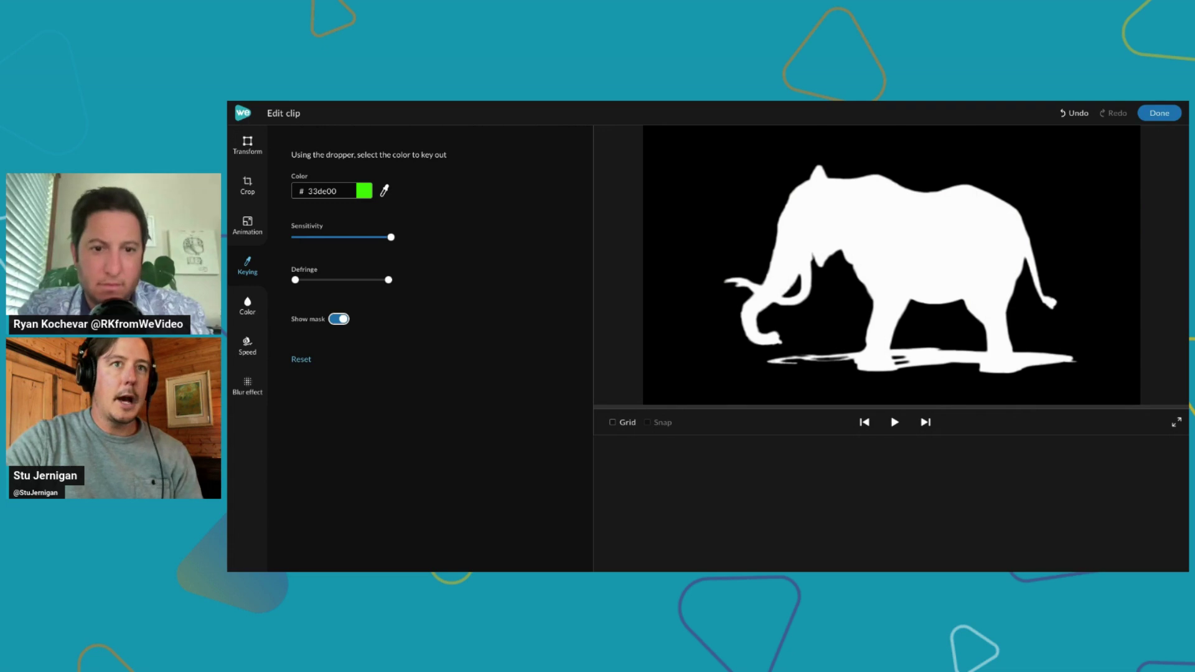
pyautogui.moveTo(388, 280)
pyautogui.mouseDown()
pyautogui.moveTo(305, 287)
pyautogui.moveTo(388, 281)
pyautogui.mouseUp()
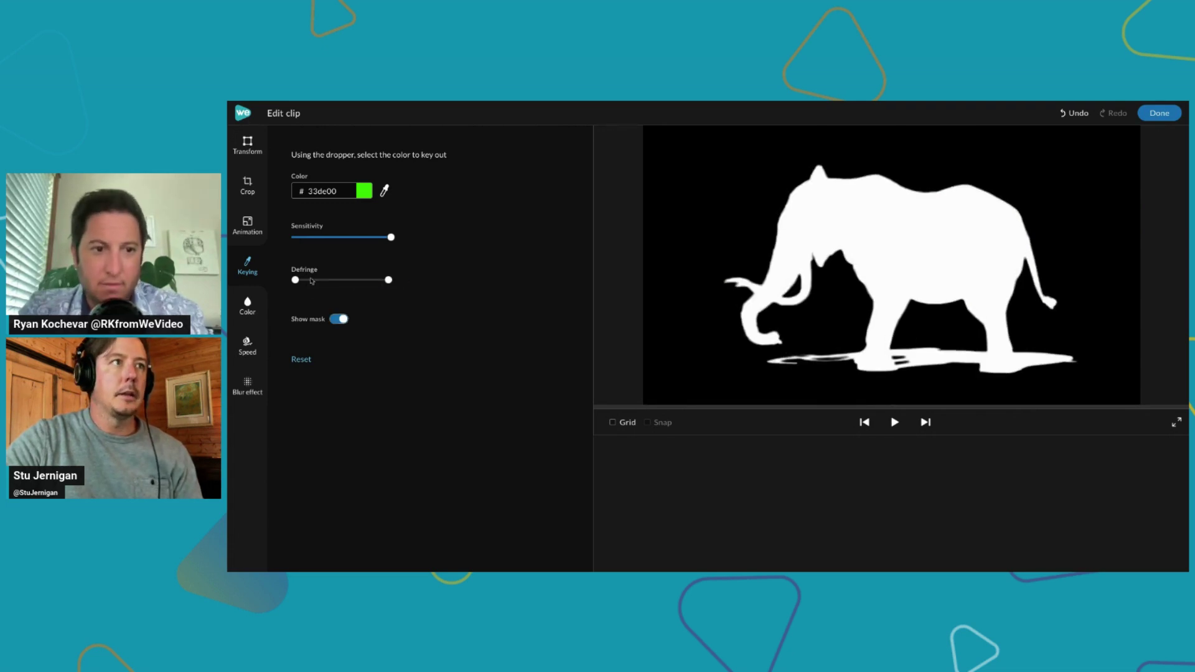
pyautogui.moveTo(295, 280)
pyautogui.mouseDown()
pyautogui.moveTo(356, 280)
pyautogui.moveTo(289, 282)
pyautogui.mouseUp()
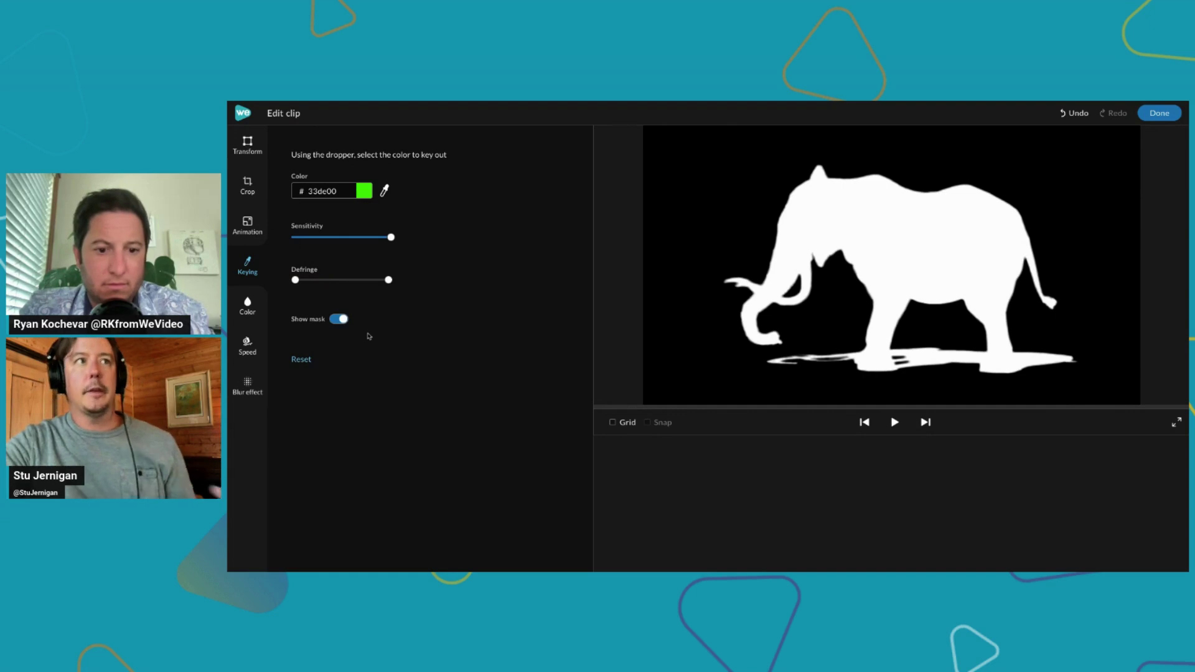
pyautogui.click(338, 319)
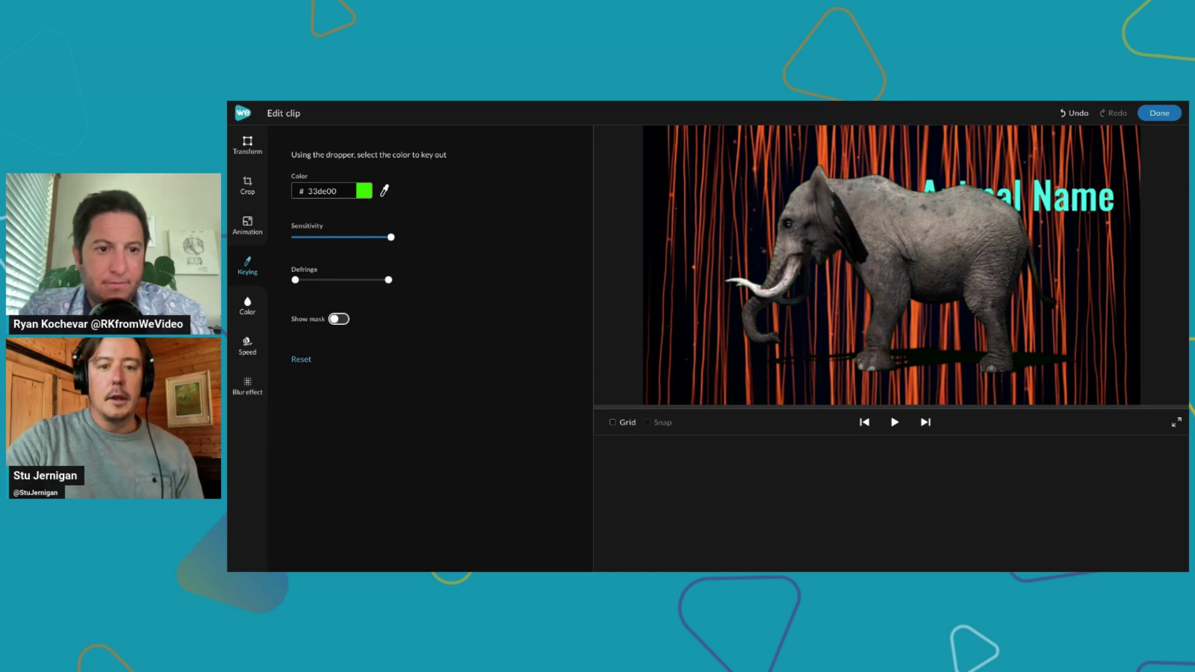
# Flip the elephant clip horizontally, scale it to about 0.96 and position it at about X -238, Y 108.
pyautogui.click(252, 151)
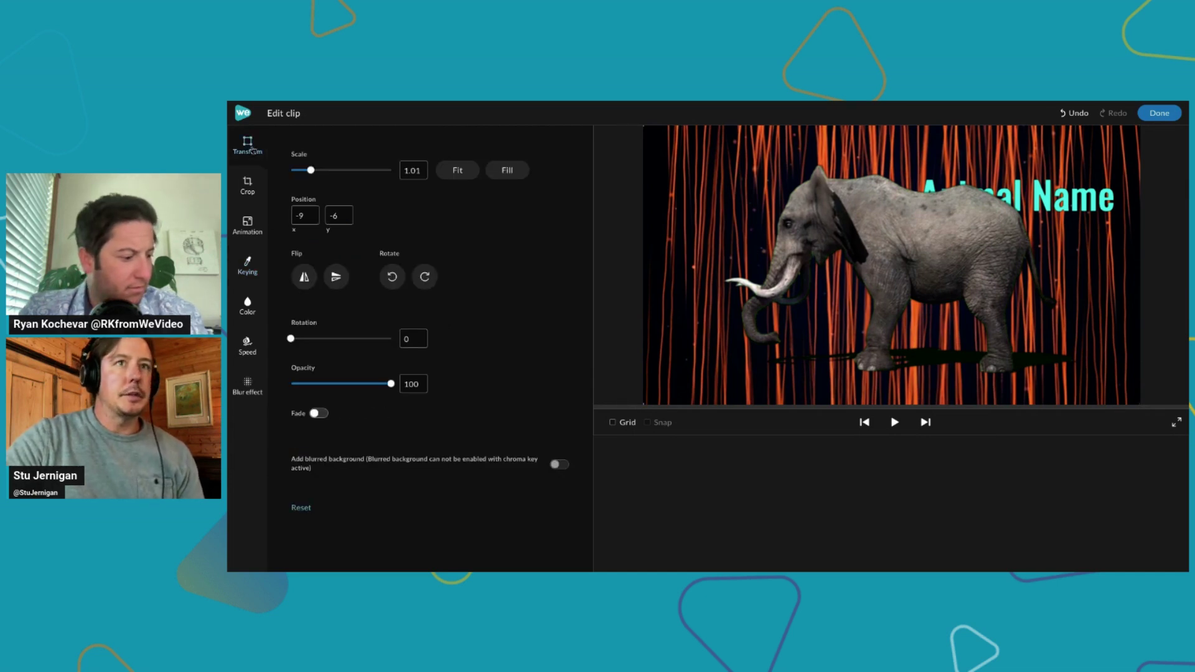
pyautogui.click(304, 278)
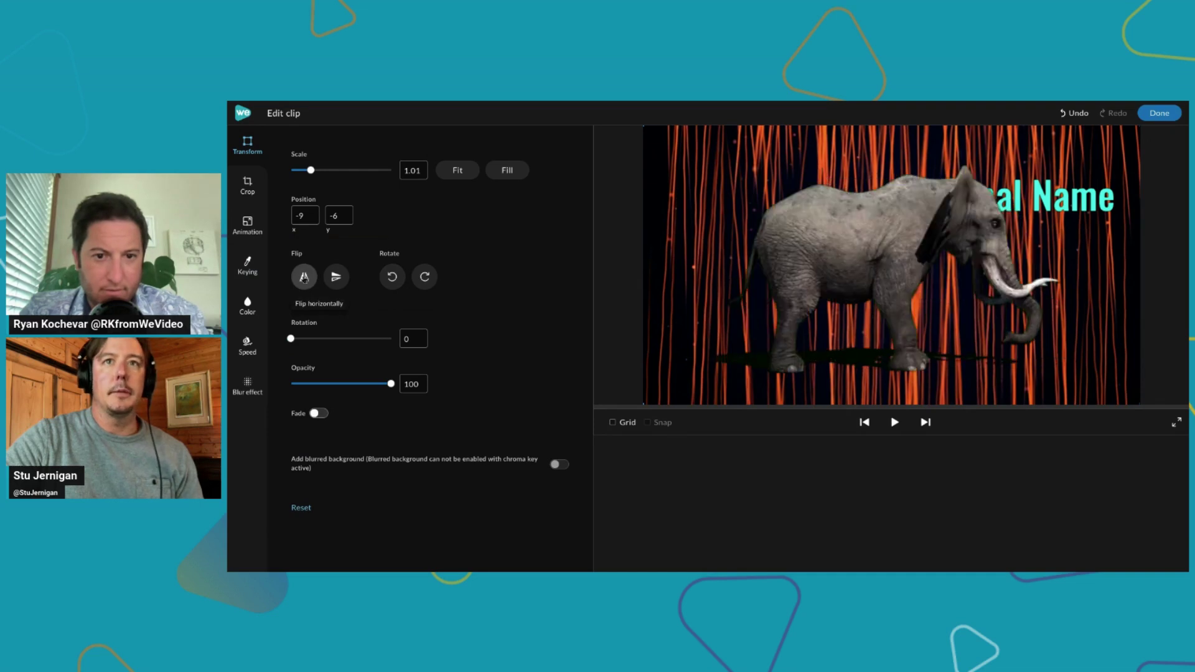
pyautogui.moveTo(865, 250); pyautogui.dragTo(792, 260)
pyautogui.moveTo(1068, 132); pyautogui.dragTo(1058, 138)
pyautogui.moveTo(841, 234); pyautogui.dragTo(840, 248)
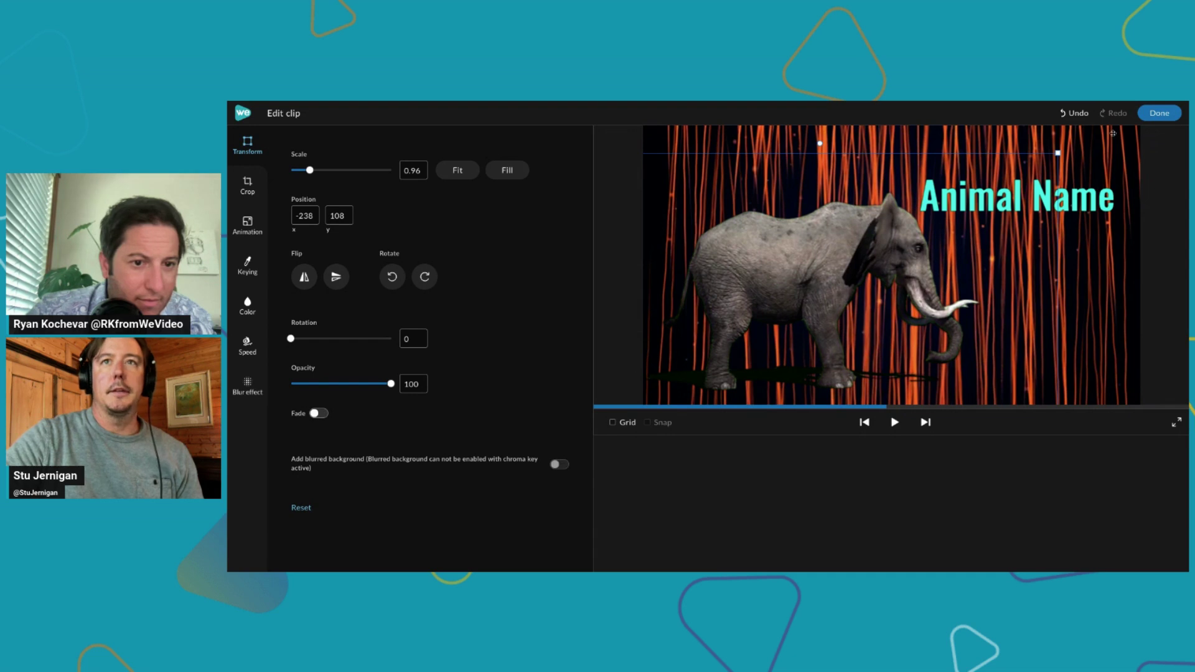
pyautogui.click(1151, 118)
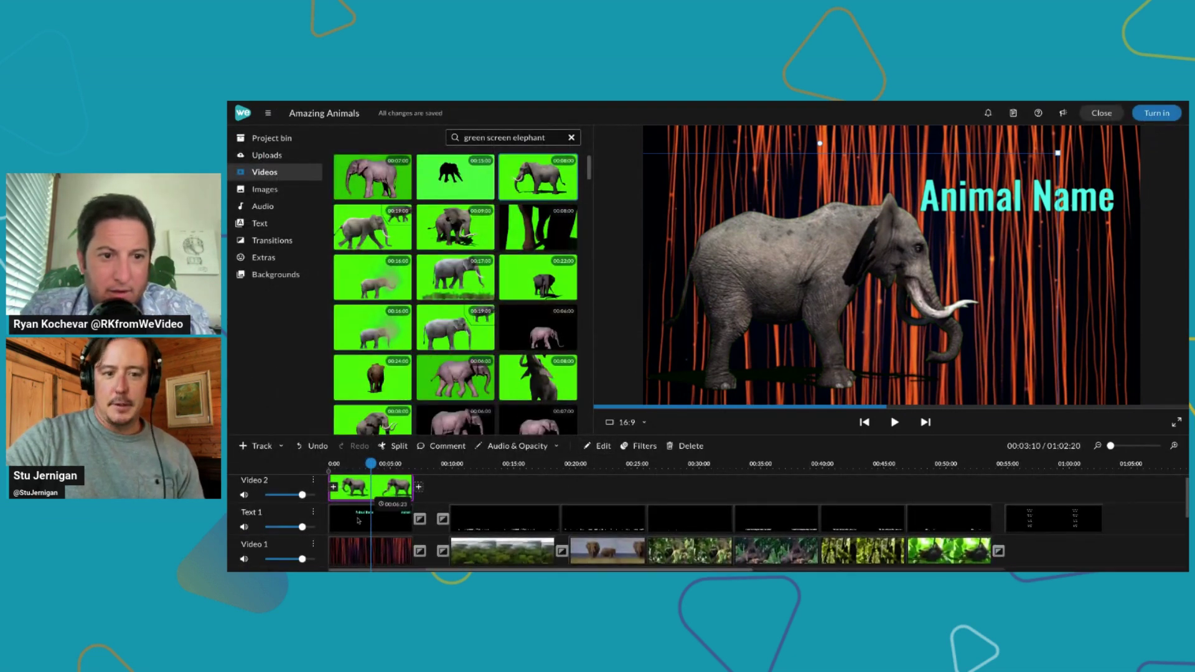
# Replace the opening title text with "Elephants" and set its font to Alfa Slab One.
pyautogui.doubleClick(359, 521)
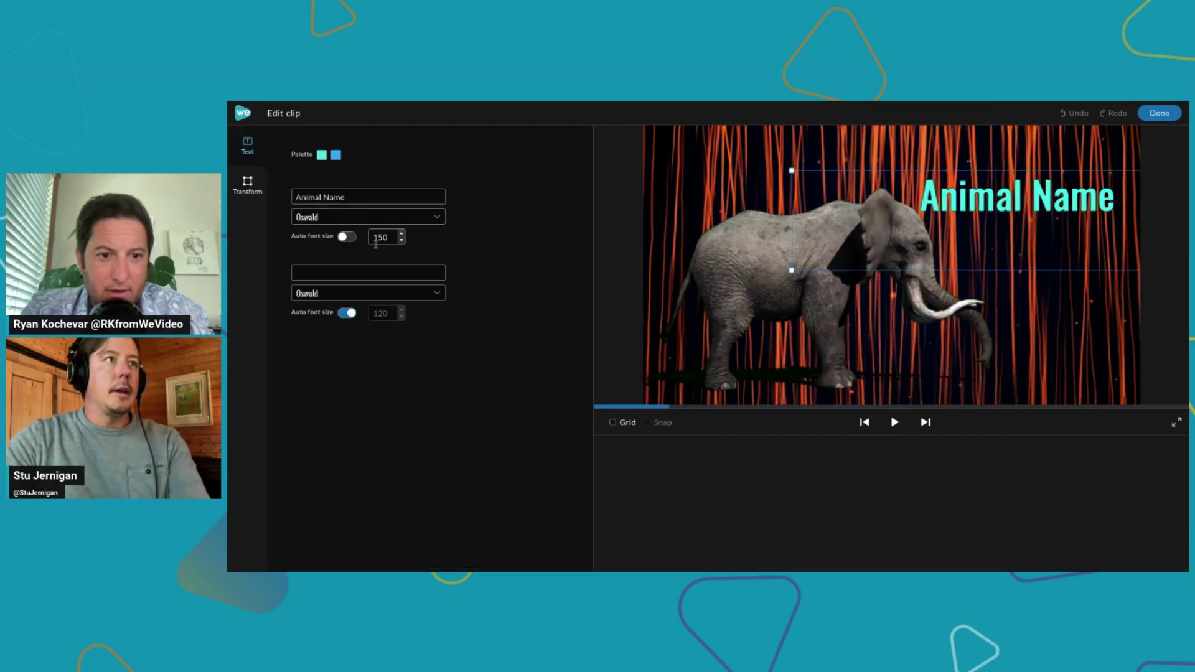
pyautogui.moveTo(349, 196); pyautogui.dragTo(270, 195)
pyautogui.write('Elephants')
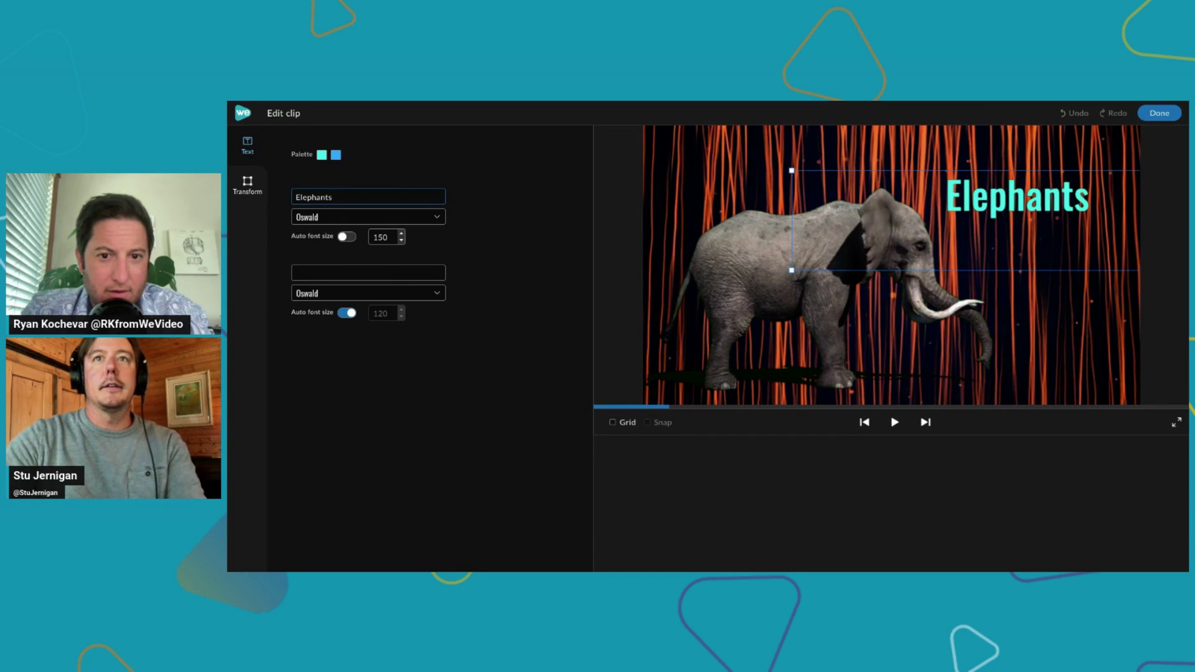
pyautogui.click(509, 202)
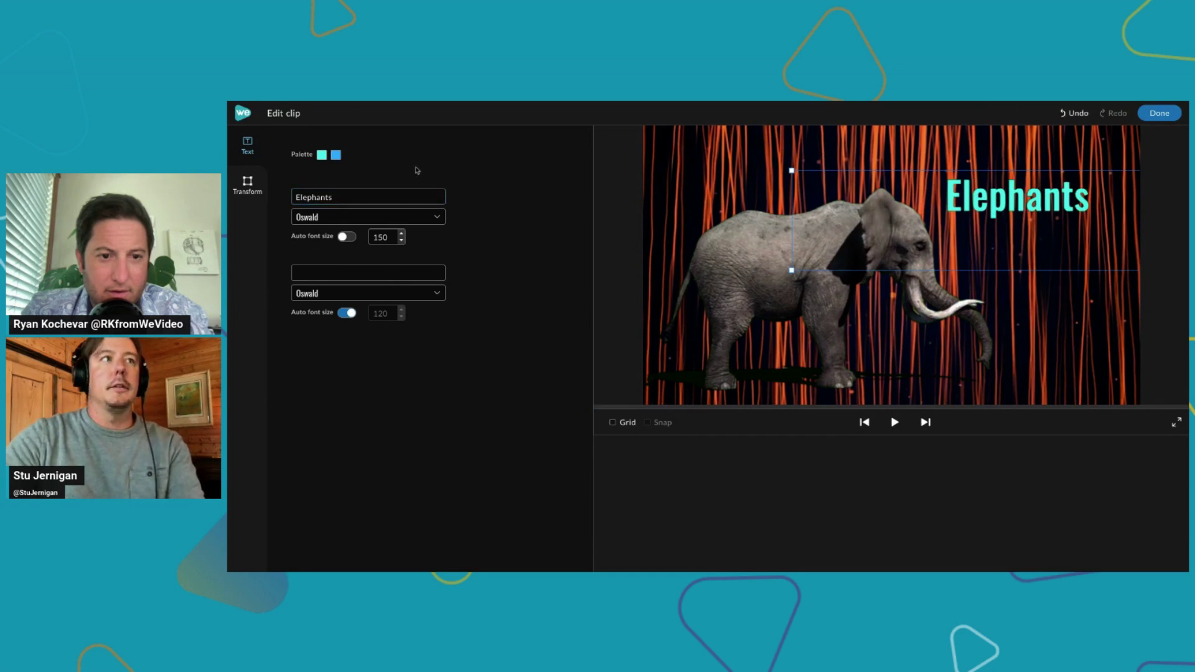
pyautogui.click(417, 218)
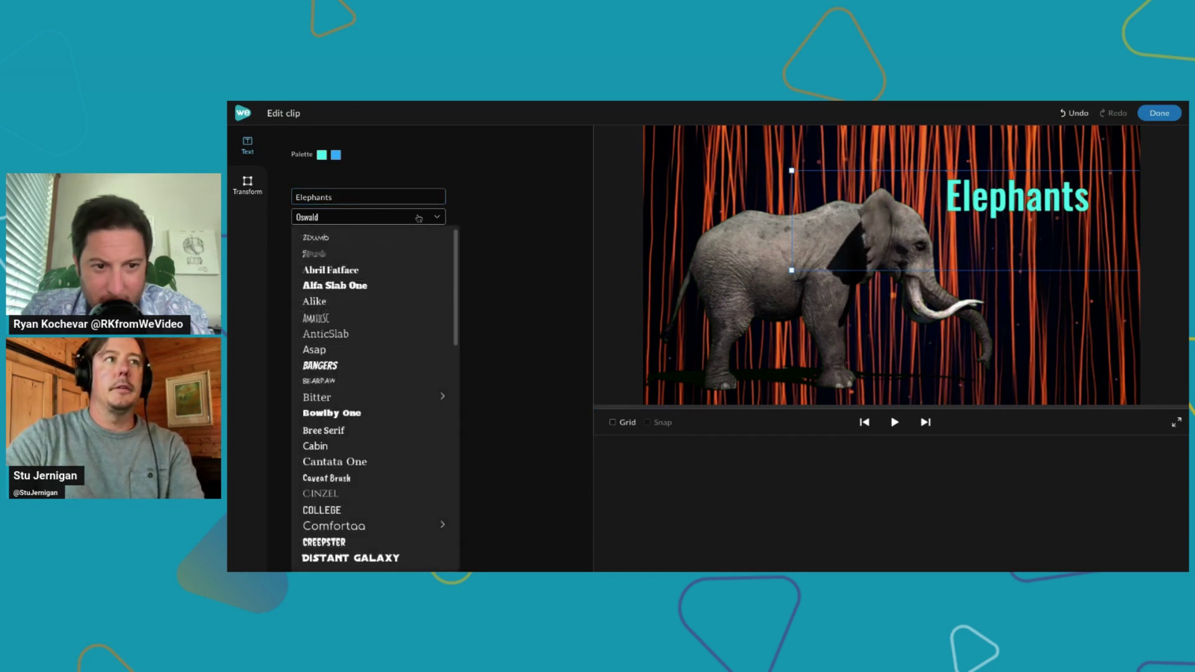
pyautogui.click(411, 285)
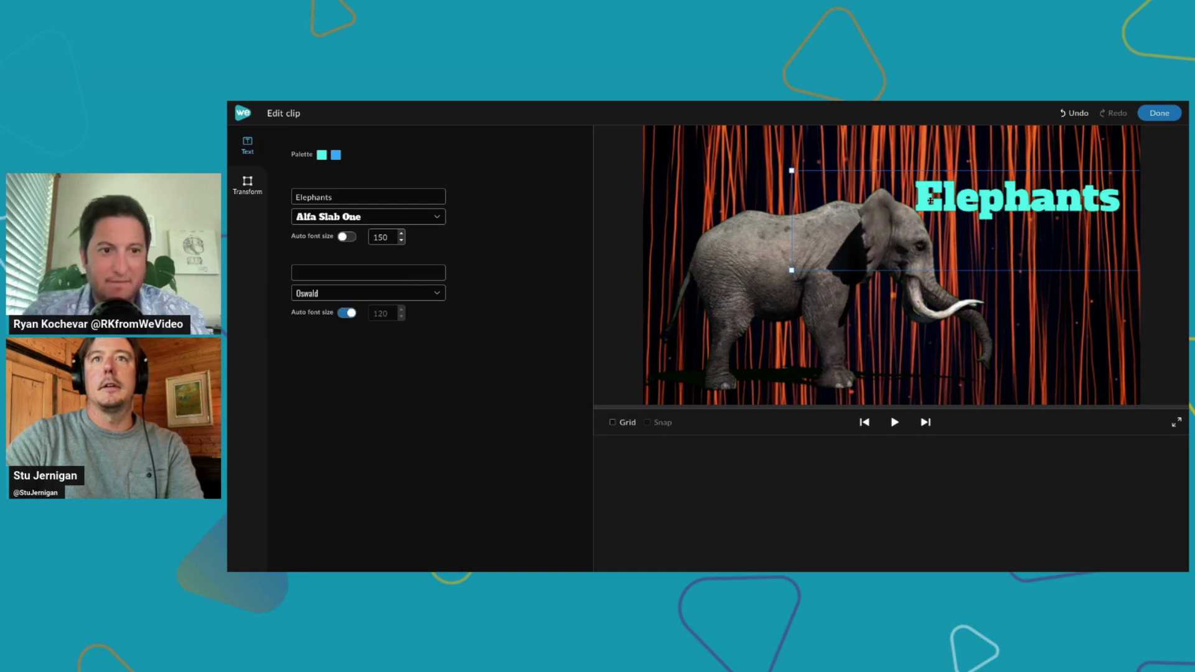
pyautogui.click(1161, 114)
# Search the stock video library for "trees" to find a new background for the opening.
pyautogui.scroll(-1, 362, 541)
pyautogui.click(362, 547)
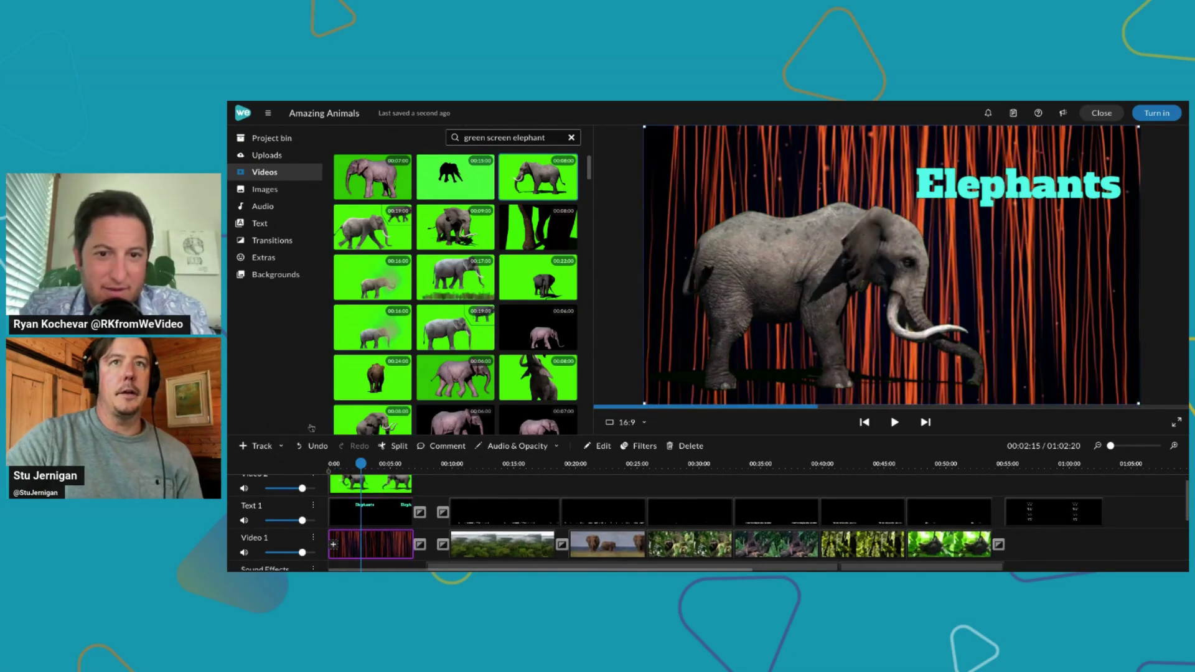
pyautogui.click(483, 152)
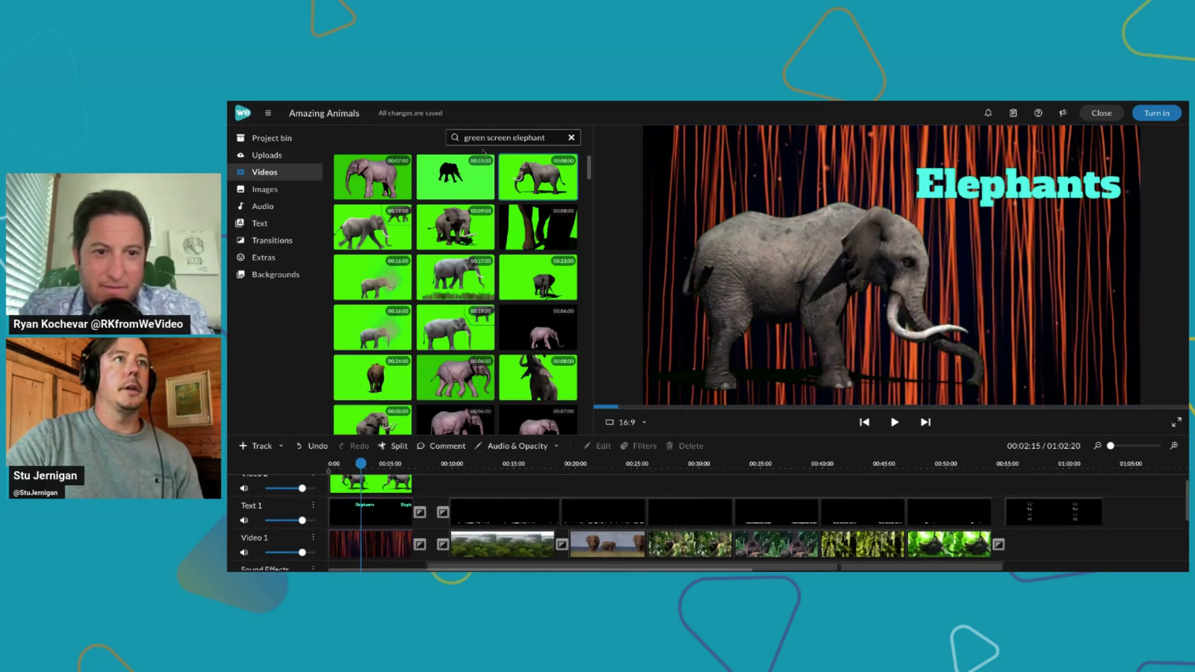
pyautogui.tripleClick(507, 137)
pyautogui.write('trees')
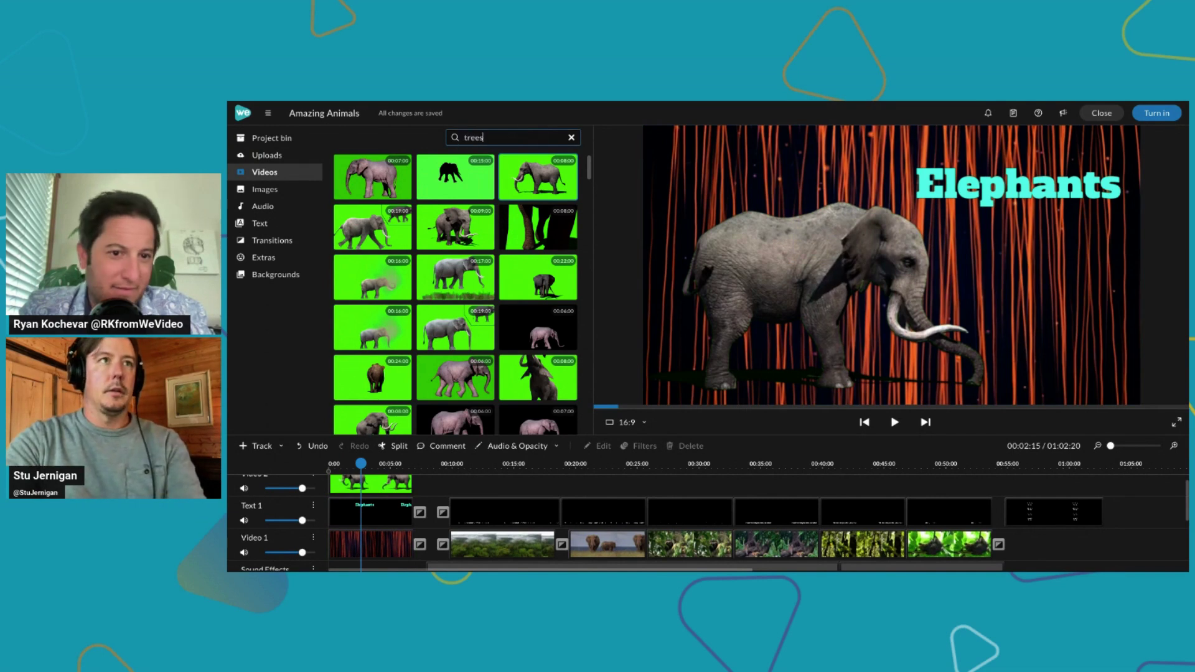
pyautogui.press('Return')
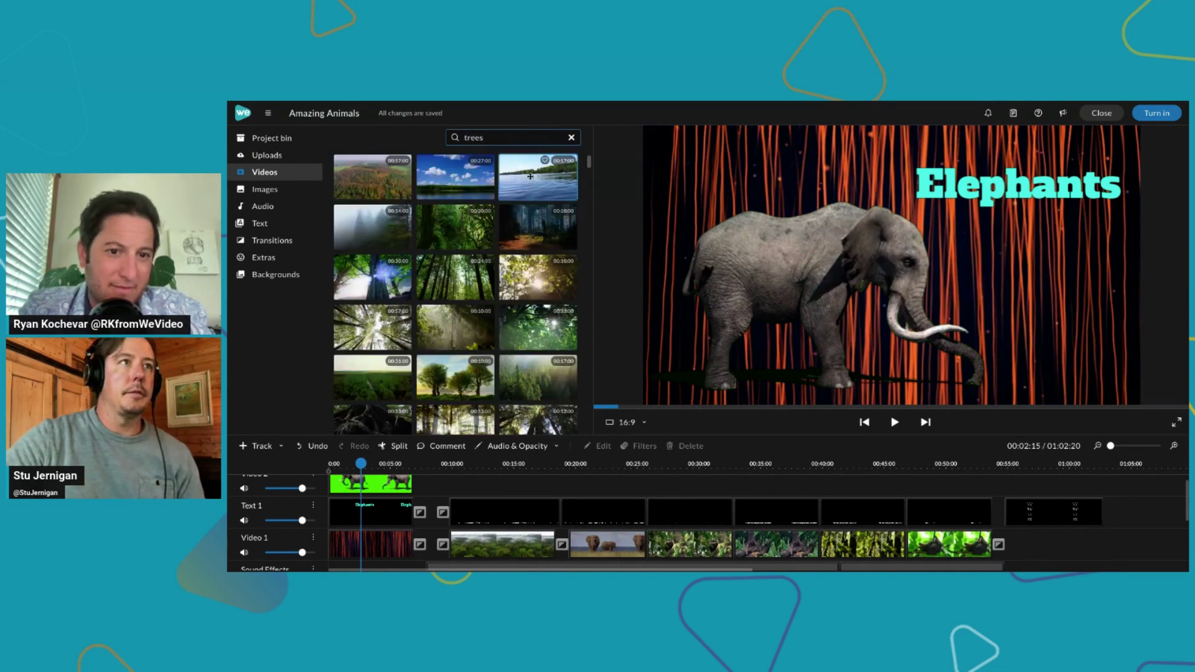
# Replace the first background clip on the Video 1 track with the misty teal-green forest clip.
pyautogui.scroll(-10, 547, 261)
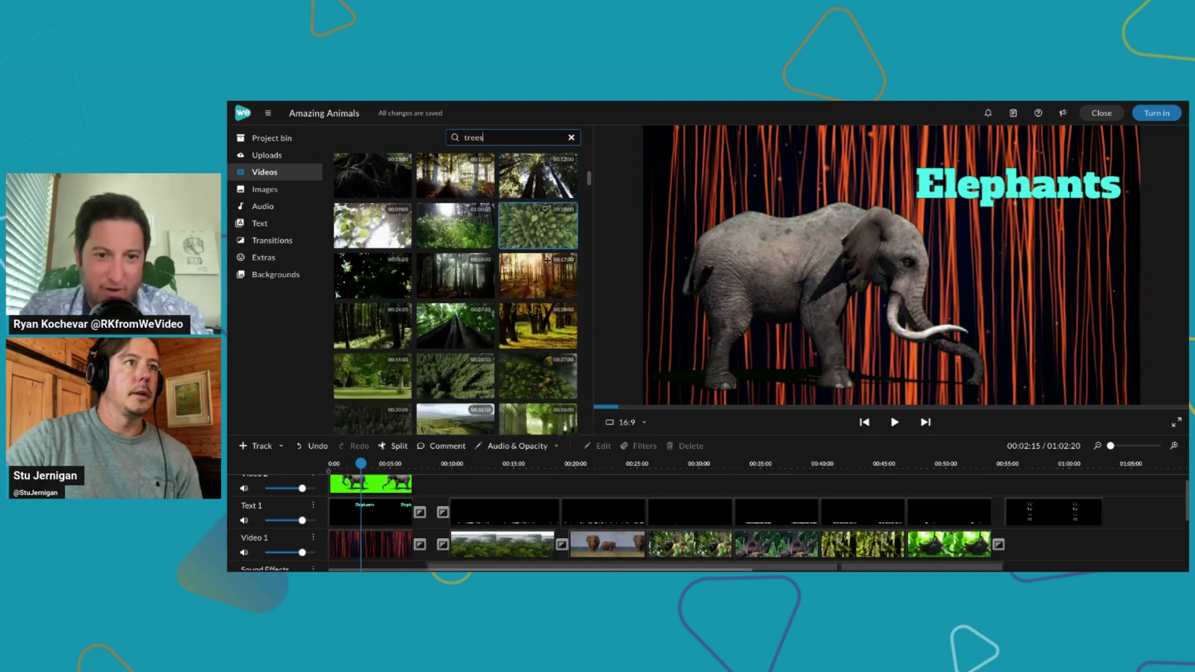
pyautogui.scroll(-2, 546, 261)
pyautogui.moveTo(527, 260); pyautogui.dragTo(351, 551)
pyautogui.click(356, 514)
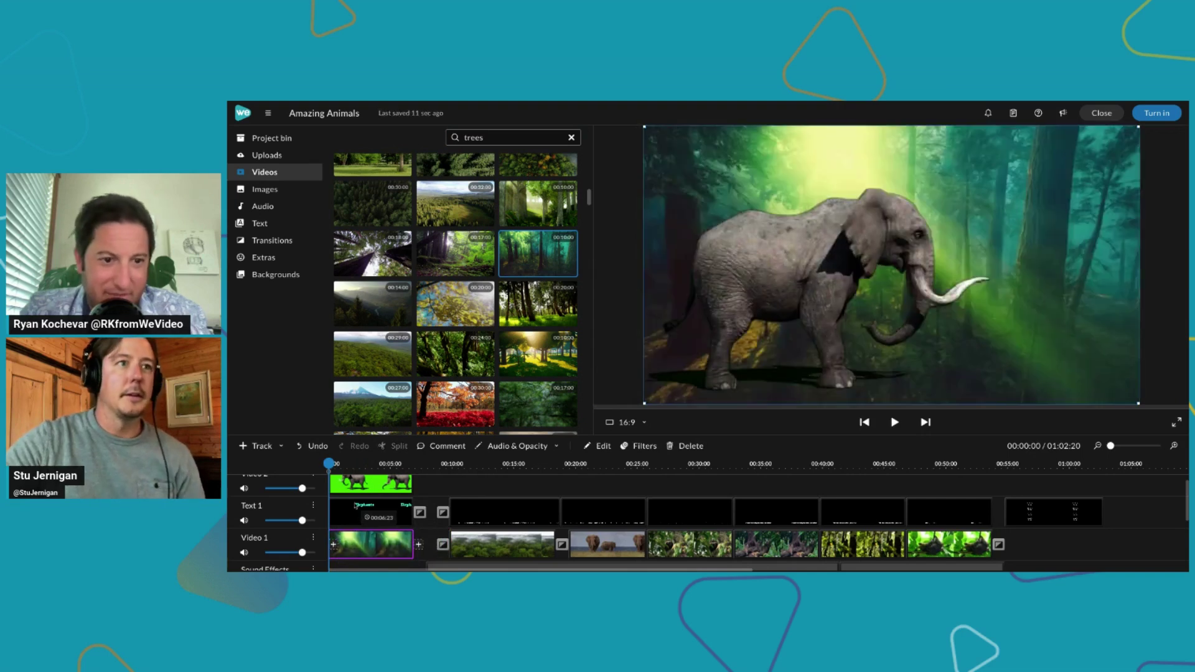
# Play the opening from the start to preview the elephant and title over the forest background.
pyautogui.press('space')
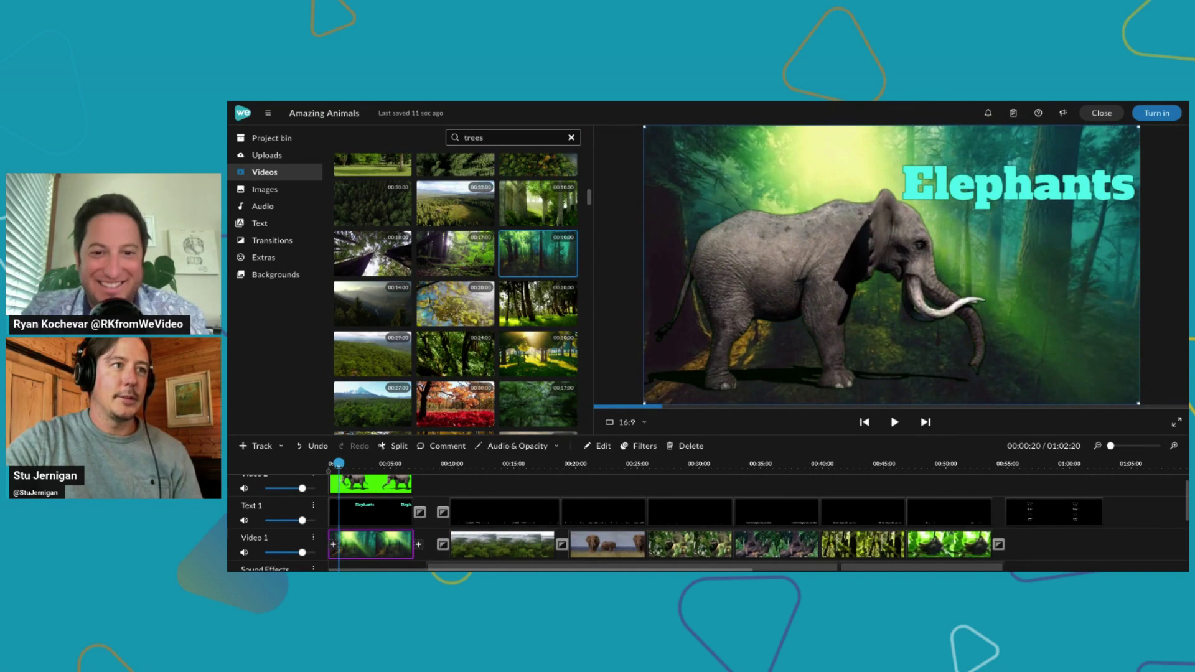
pyautogui.moveTo(339, 464); pyautogui.dragTo(311, 463)
pyautogui.press('space')
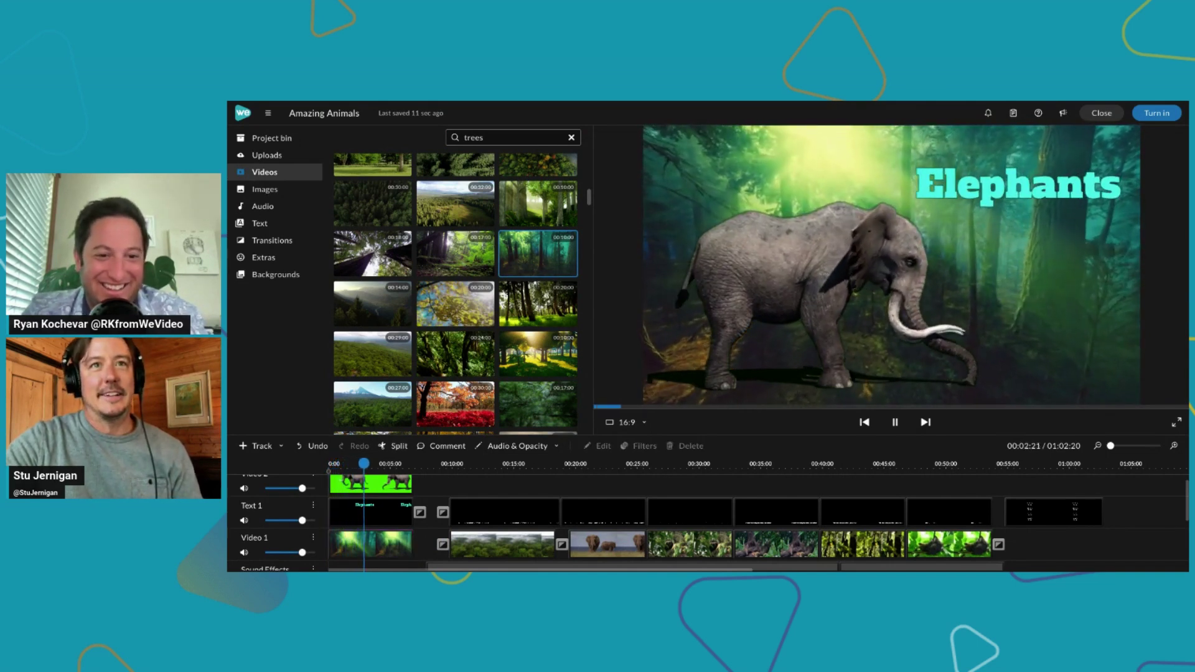
pyautogui.click(370, 545)
# Locate the opening clip on the Music track and search the audio library for "drum and bass".
pyautogui.scroll(-3, 361, 523)
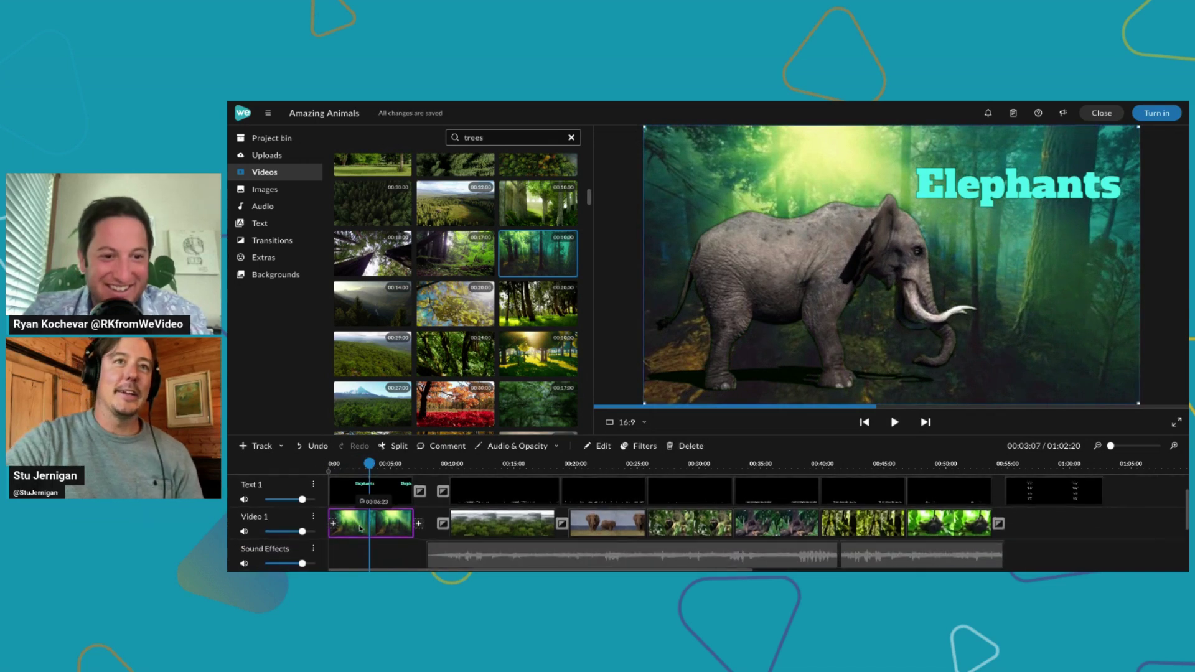
pyautogui.click(354, 530)
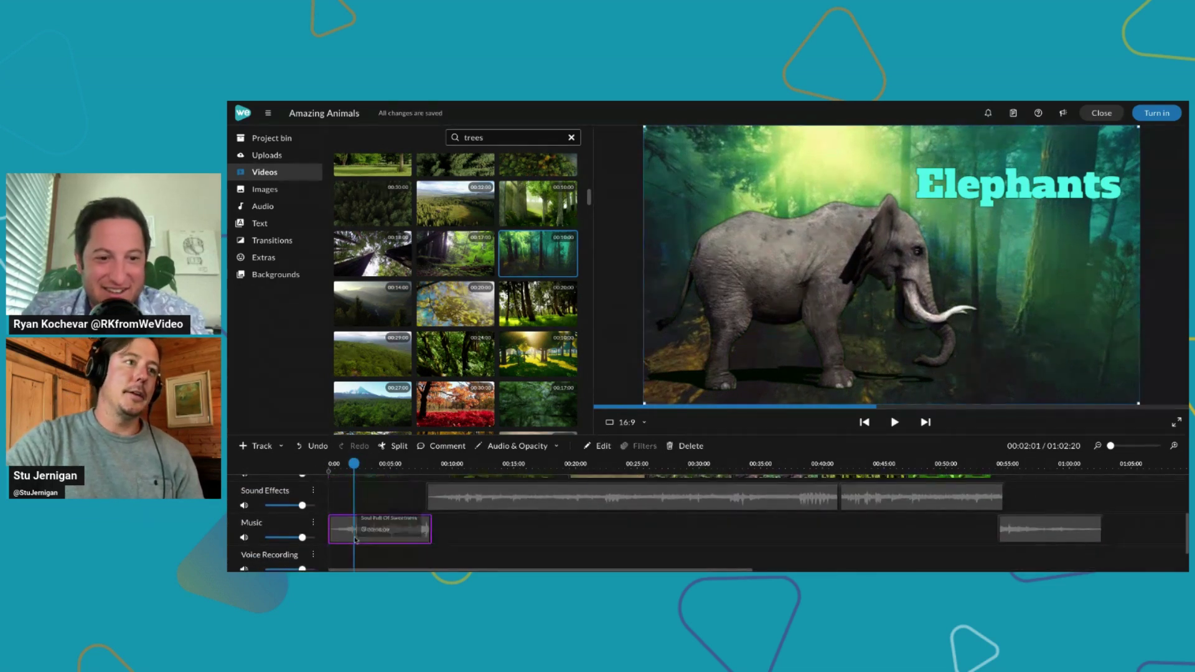
pyautogui.click(283, 208)
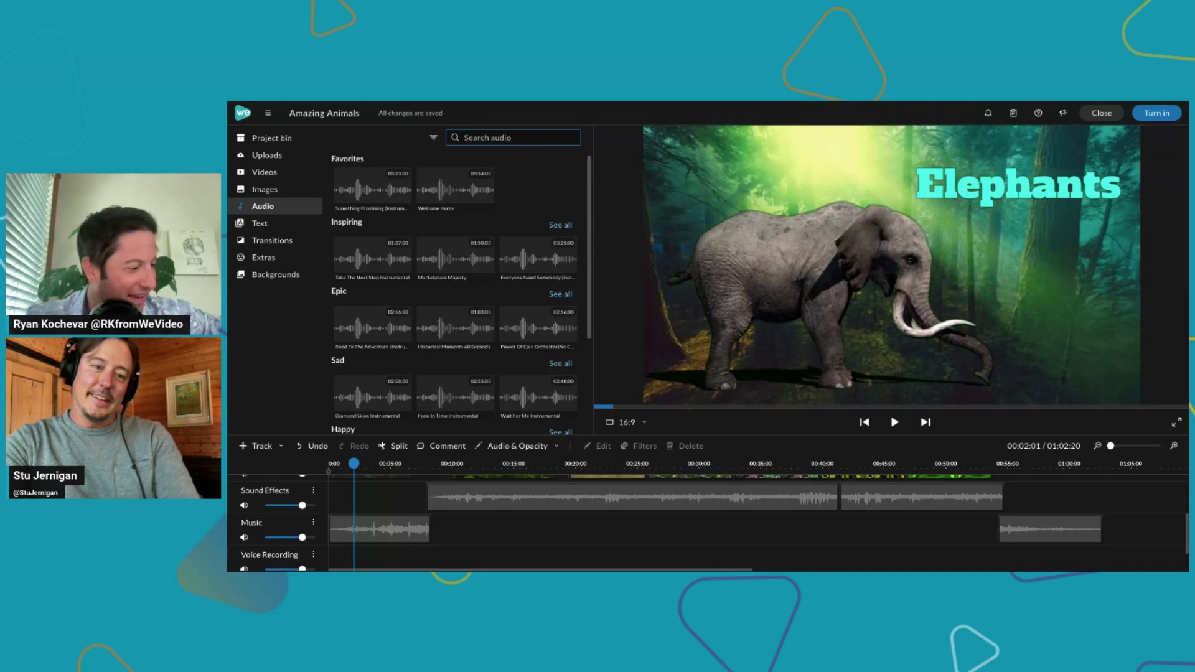
pyautogui.write('drum and ba')
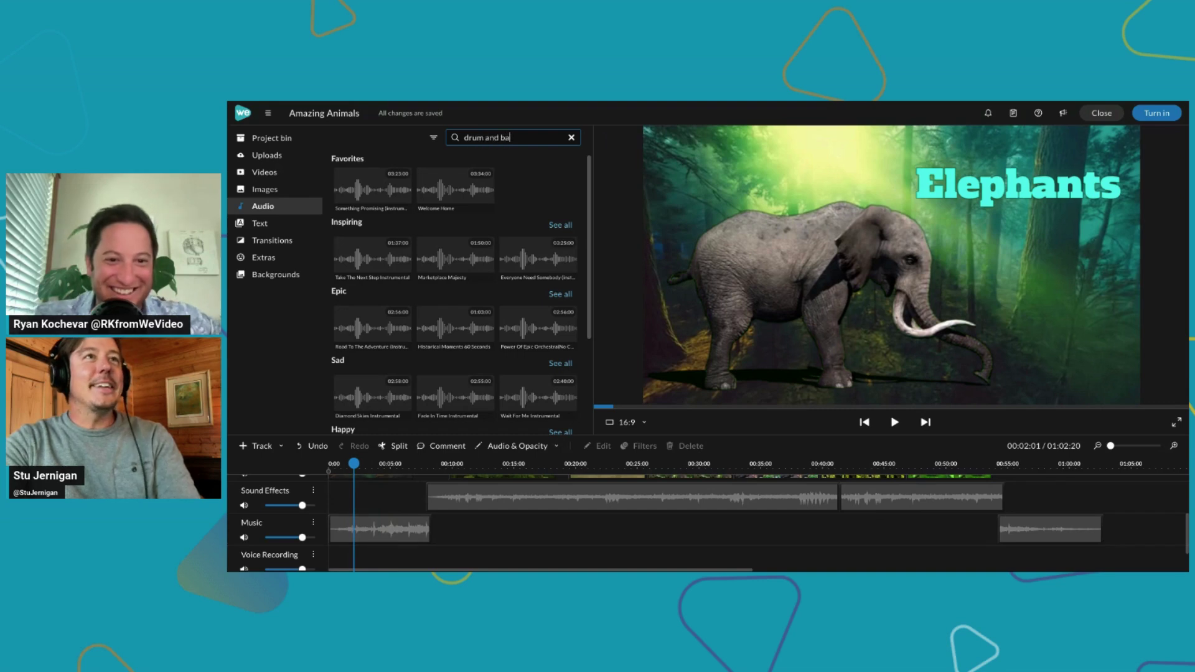
pyautogui.write('ss')
pyautogui.press('Return')
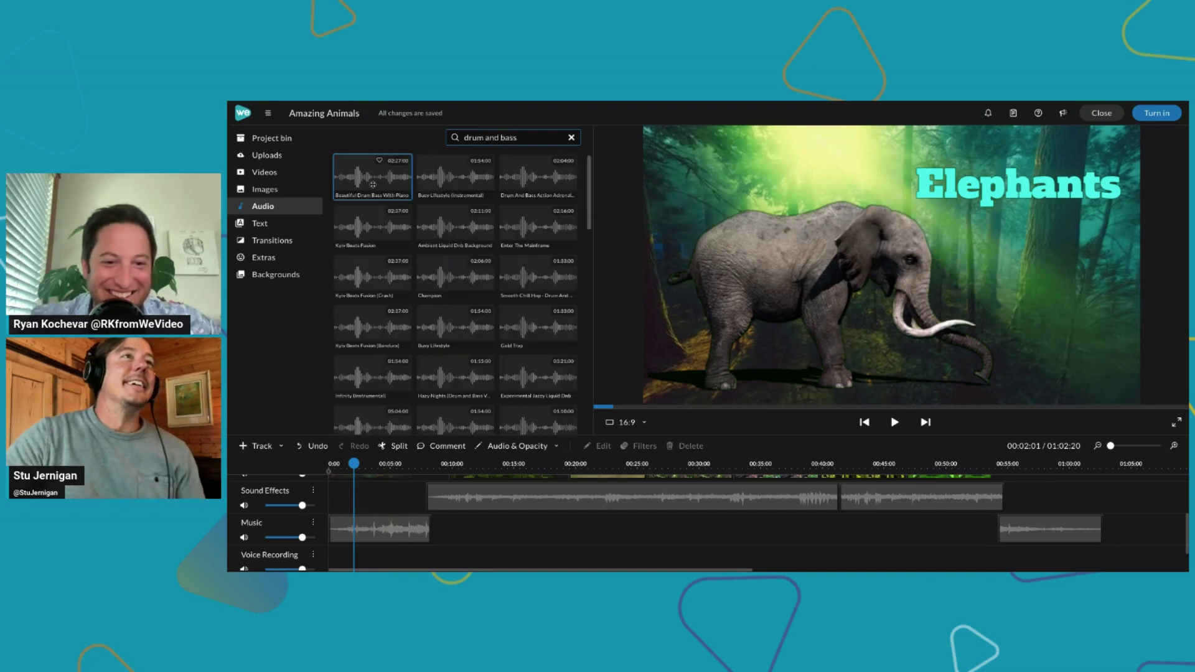
# Audition "Beautiful Drum Bass With Piano" and replace the first clip on the Music track with it.
pyautogui.click(373, 184)
pyautogui.click(894, 422)
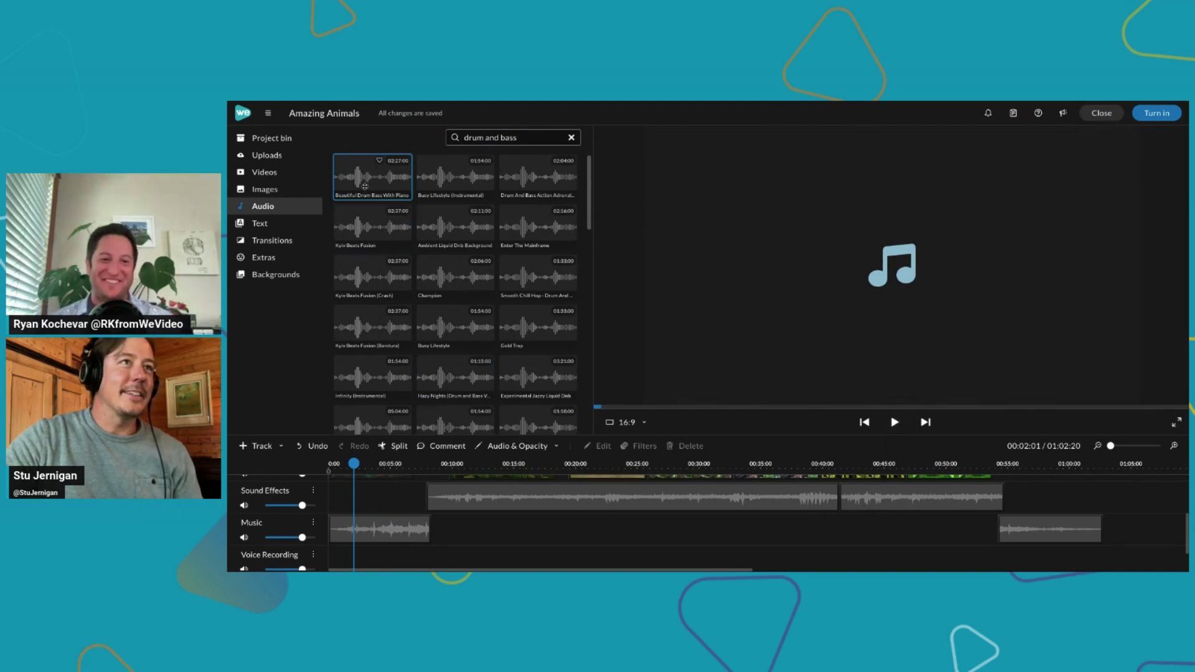
pyautogui.moveTo(364, 182); pyautogui.dragTo(350, 520)
pyautogui.click(352, 515)
pyautogui.scroll(3, 467, 524)
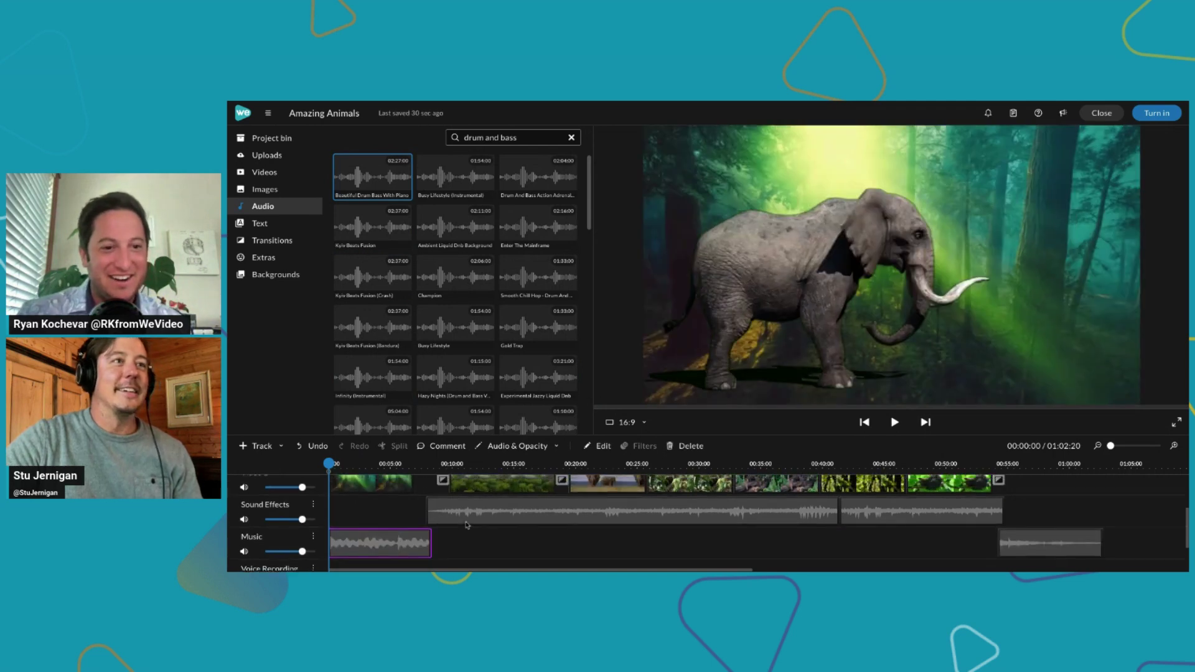
pyautogui.scroll(1, 466, 524)
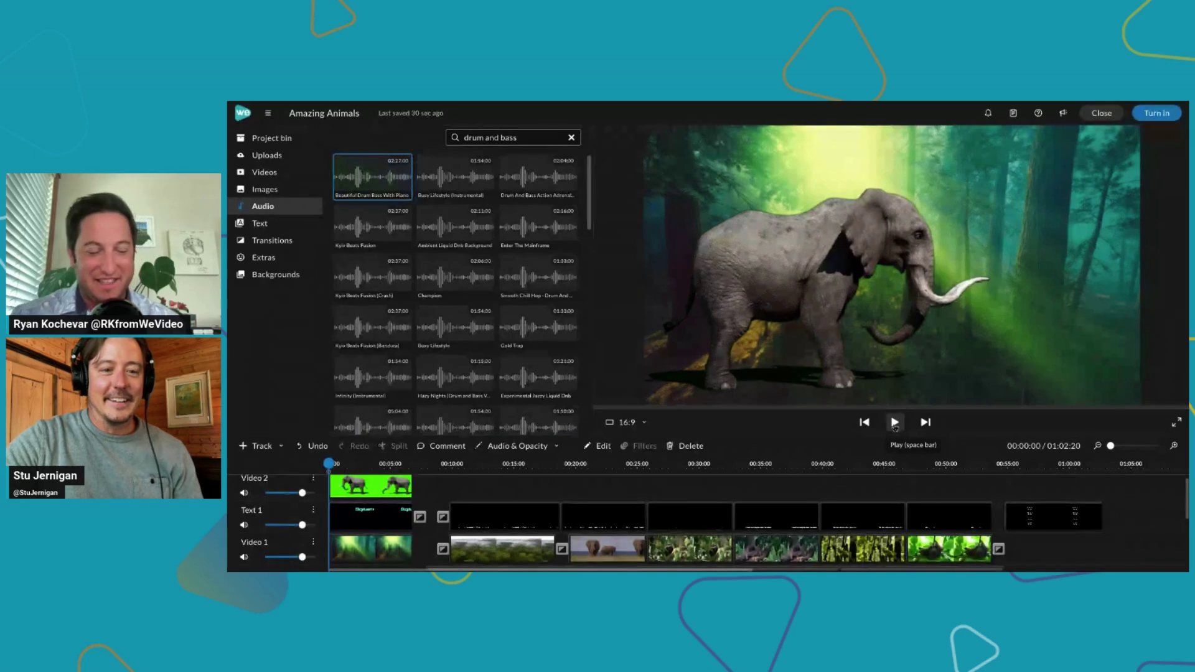
pyautogui.scroll(-3, 847, 510)
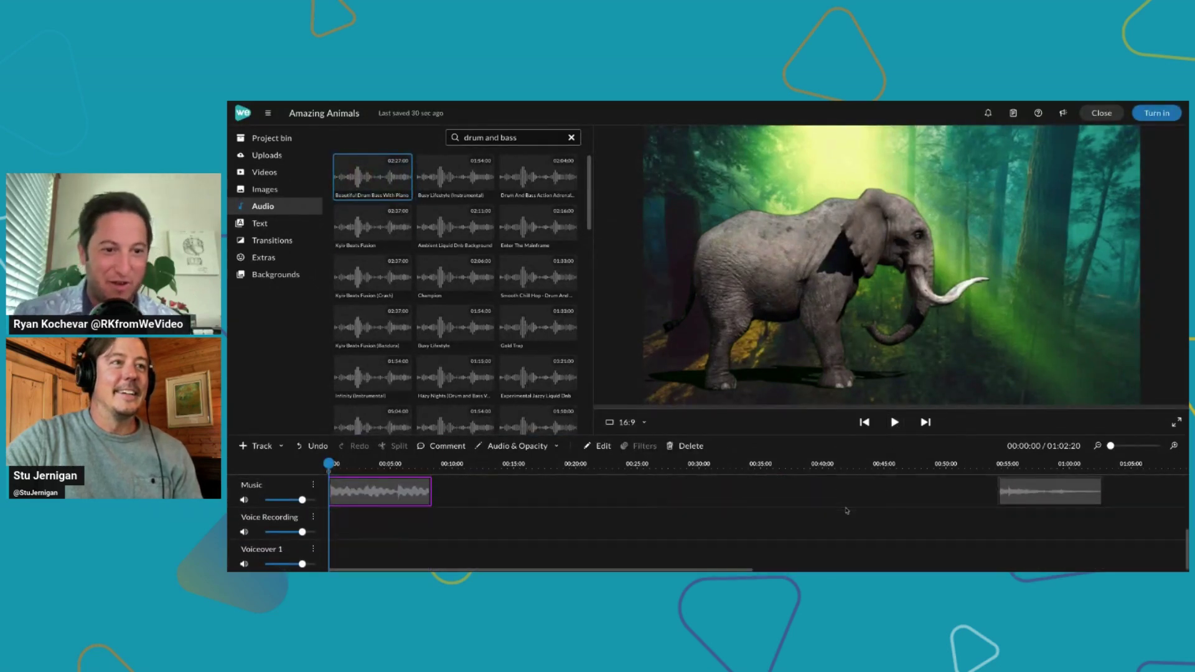
pyautogui.scroll(4, 846, 510)
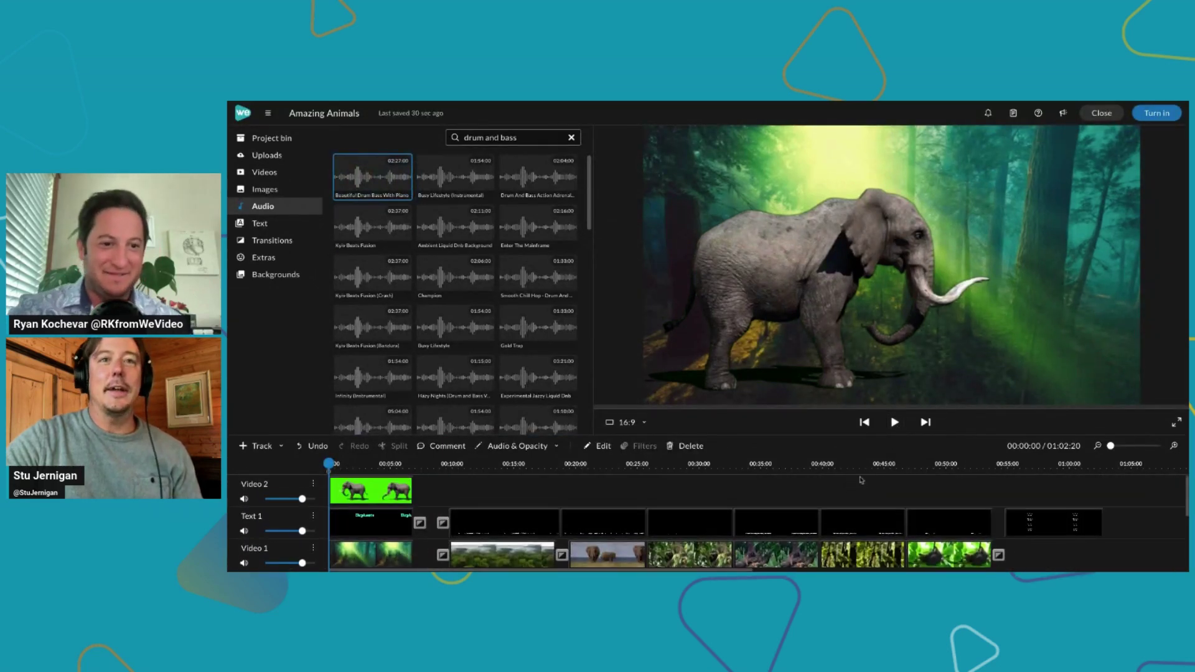
# Preview the opening from the start with the new music, return to the beginning and scrub to about 3 seconds.
pyautogui.click(893, 423)
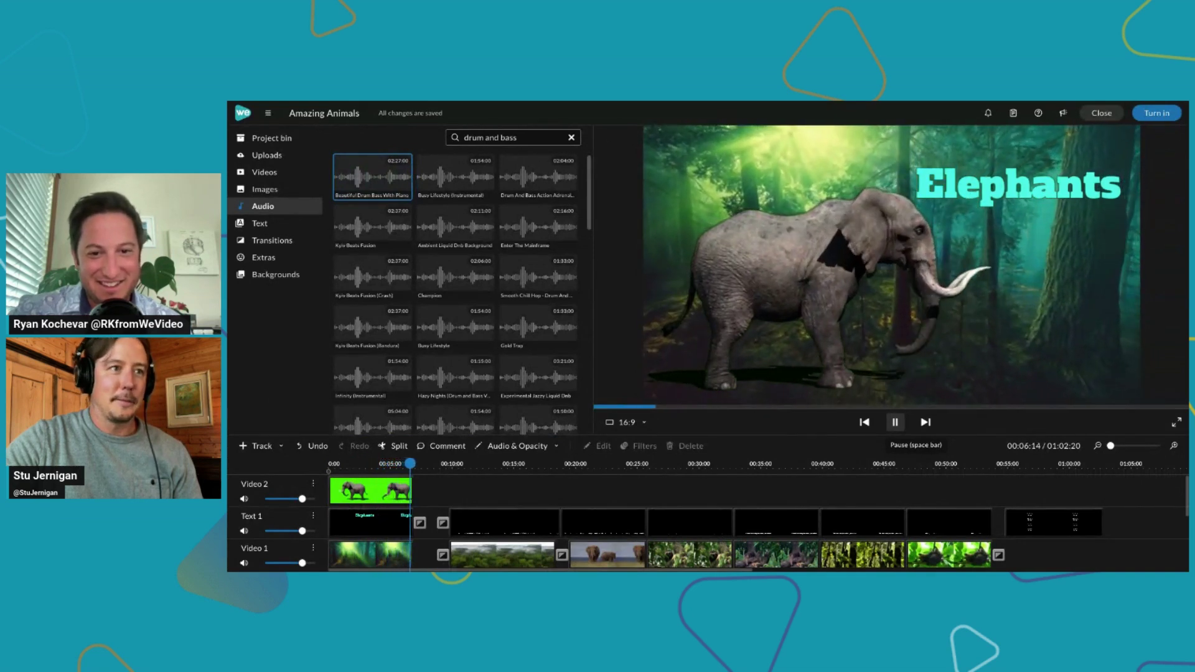
pyautogui.click(895, 422)
pyautogui.scroll(-1, 685, 522)
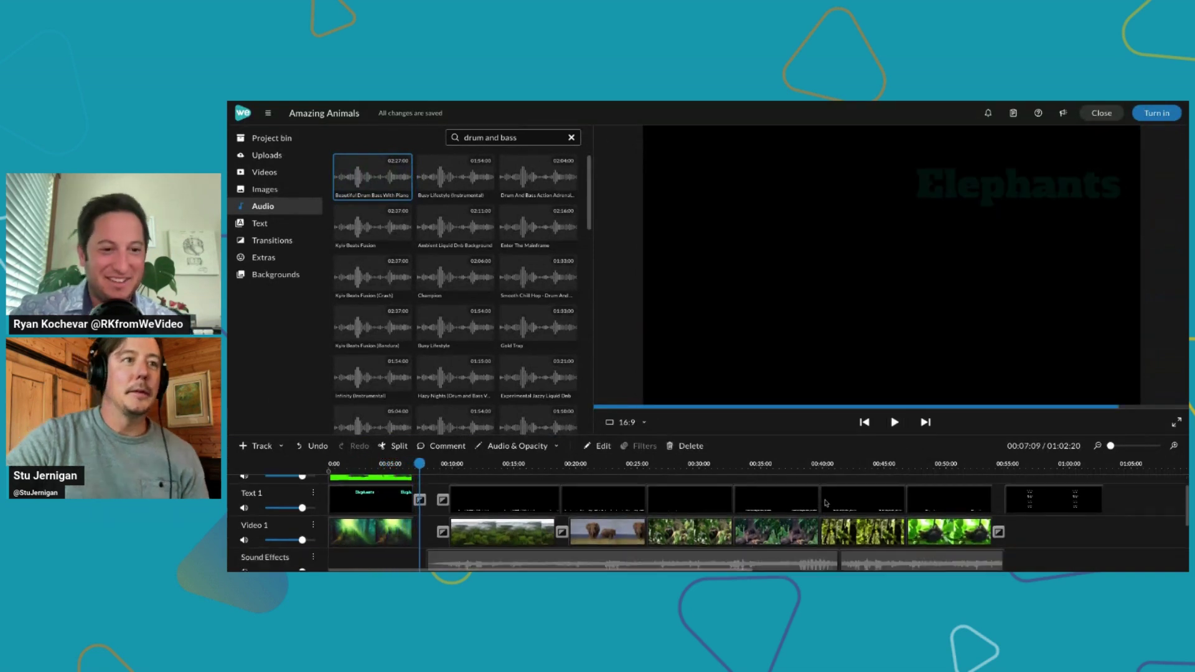
pyautogui.scroll(2, 684, 523)
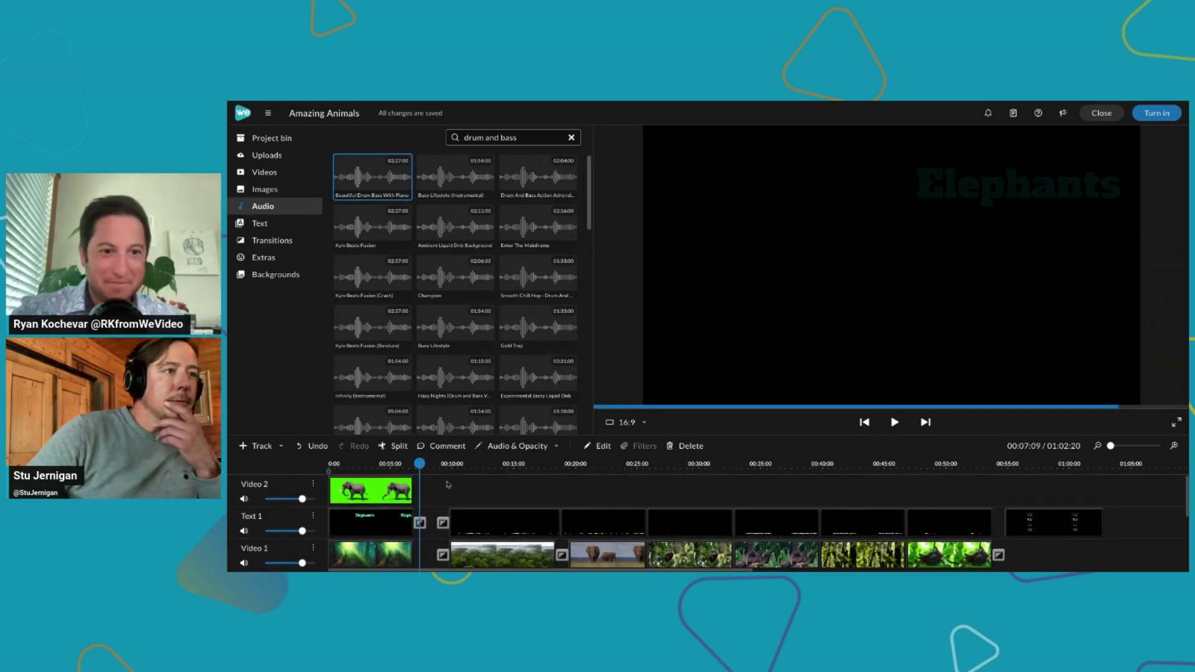
pyautogui.click(330, 463)
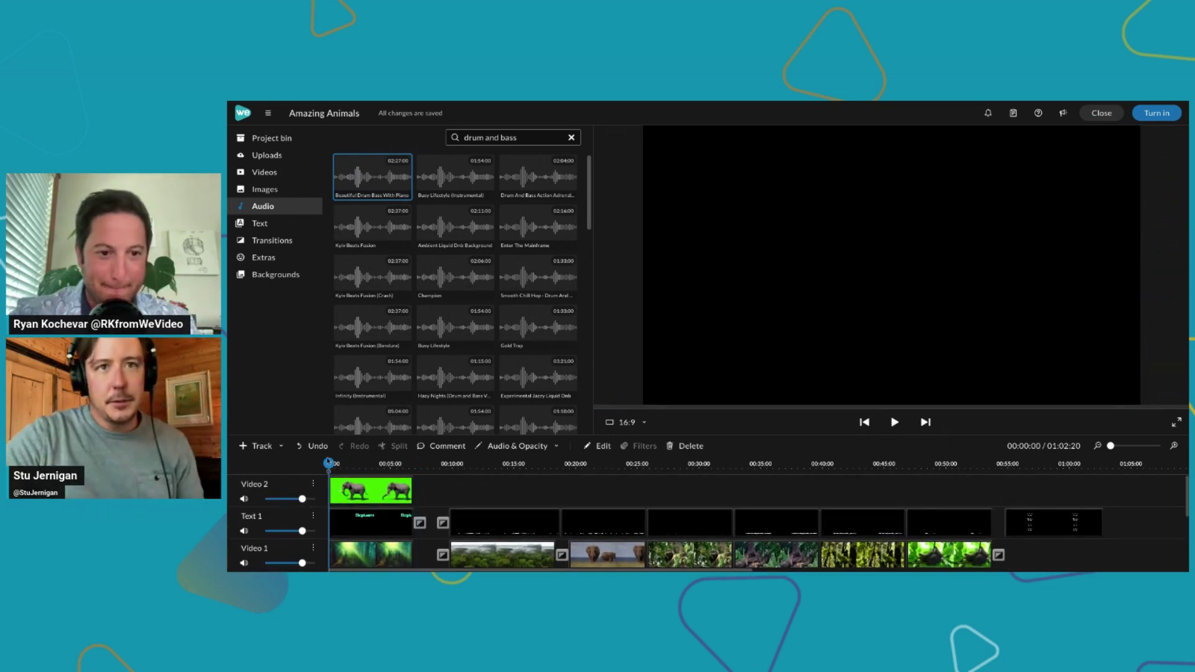
pyautogui.moveTo(329, 464); pyautogui.dragTo(371, 463)
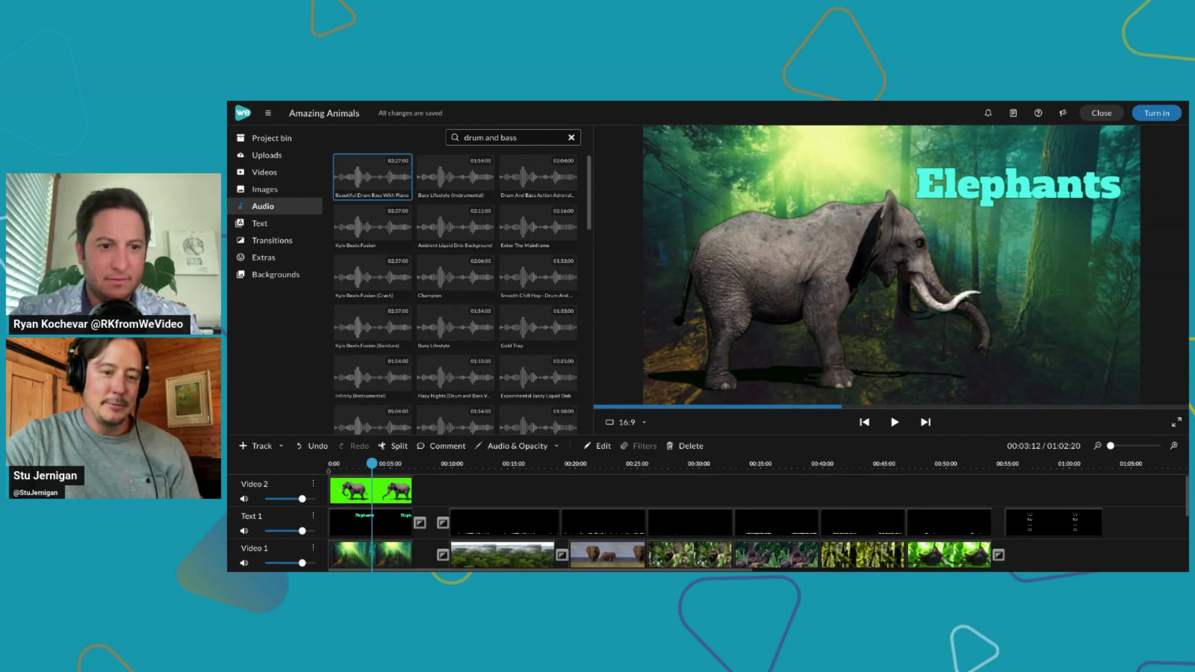
# Delete both Forest Birds Ambience clips from the Sound Effects track and the closing clip from the Music track.
pyautogui.scroll(-2, 498, 521)
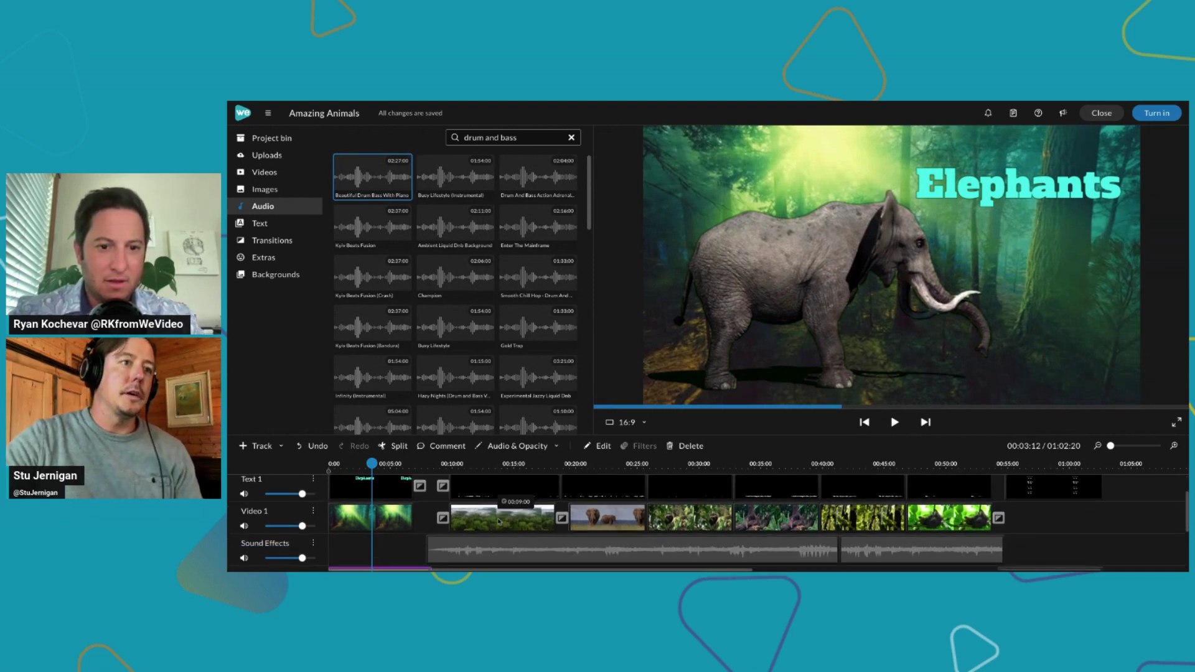
pyautogui.scroll(-1, 498, 521)
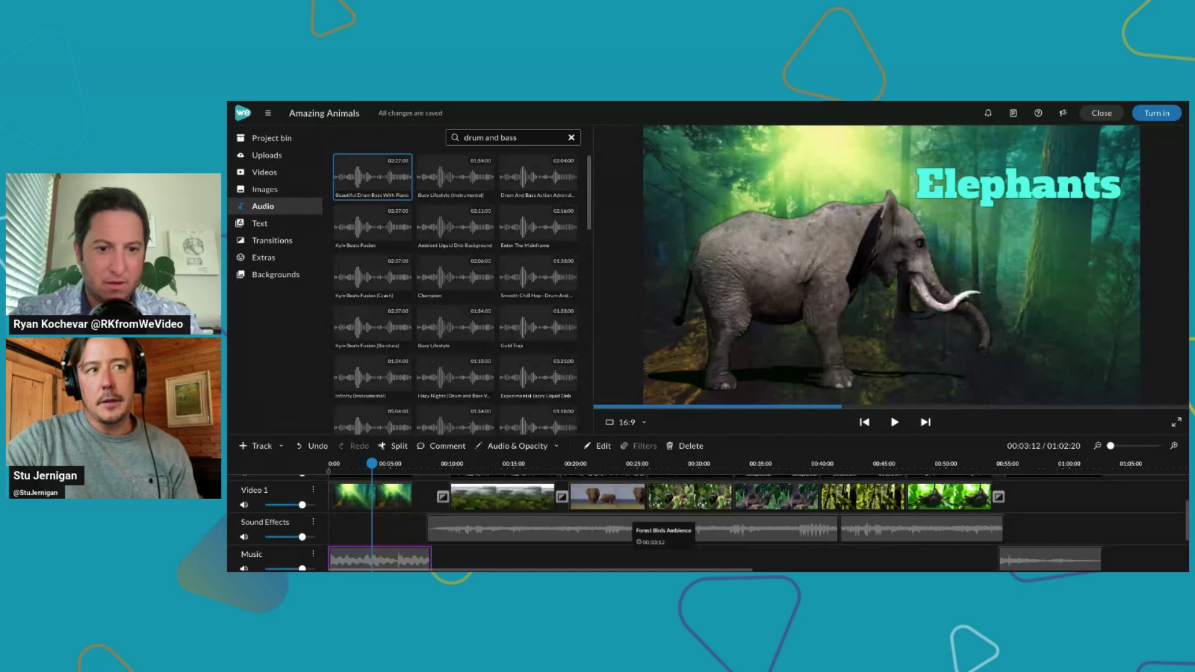
pyautogui.scroll(-1, 663, 526)
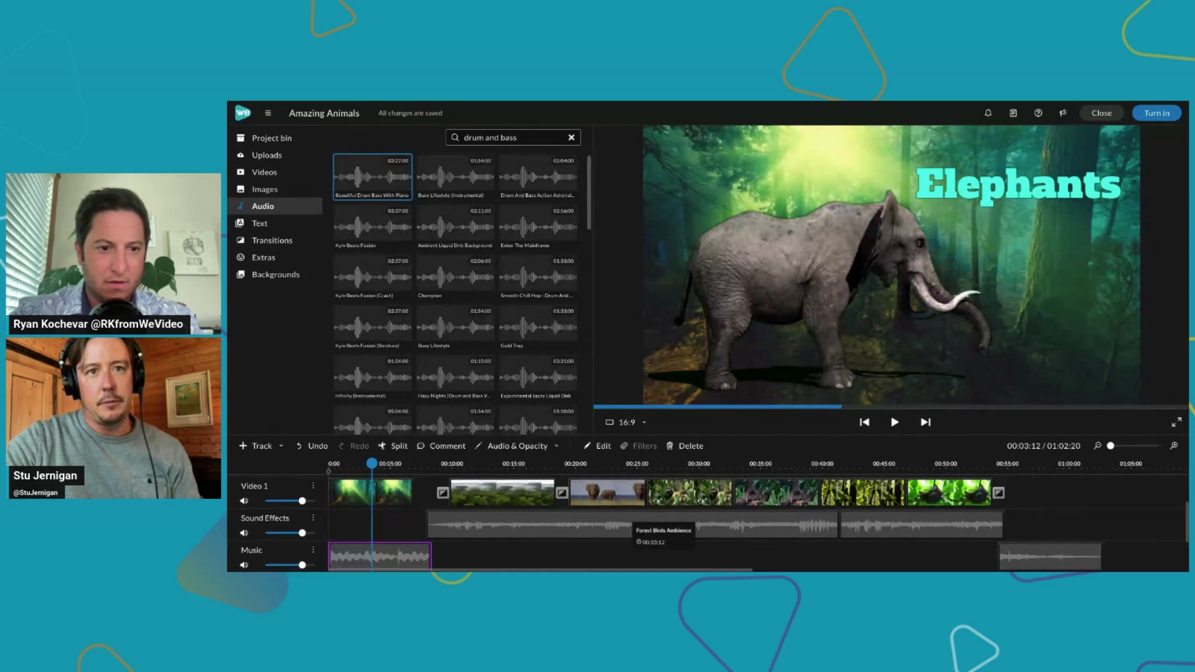
pyautogui.scroll(-1, 664, 526)
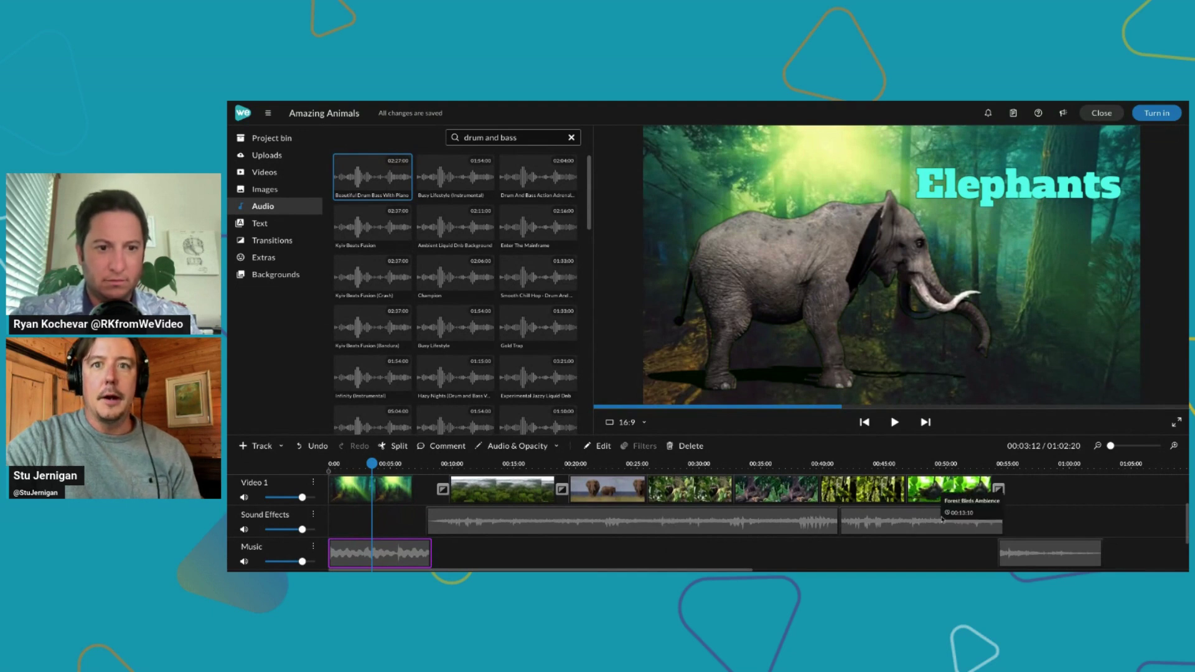
pyautogui.scroll(-1, 1047, 539)
pyautogui.moveTo(1112, 513); pyautogui.dragTo(751, 551)
pyautogui.press('Delete')
# Search the audio library for "rainforest" and audition Rainforest Ambience 02 and Rain in Forest Ambience.
pyautogui.click(445, 464)
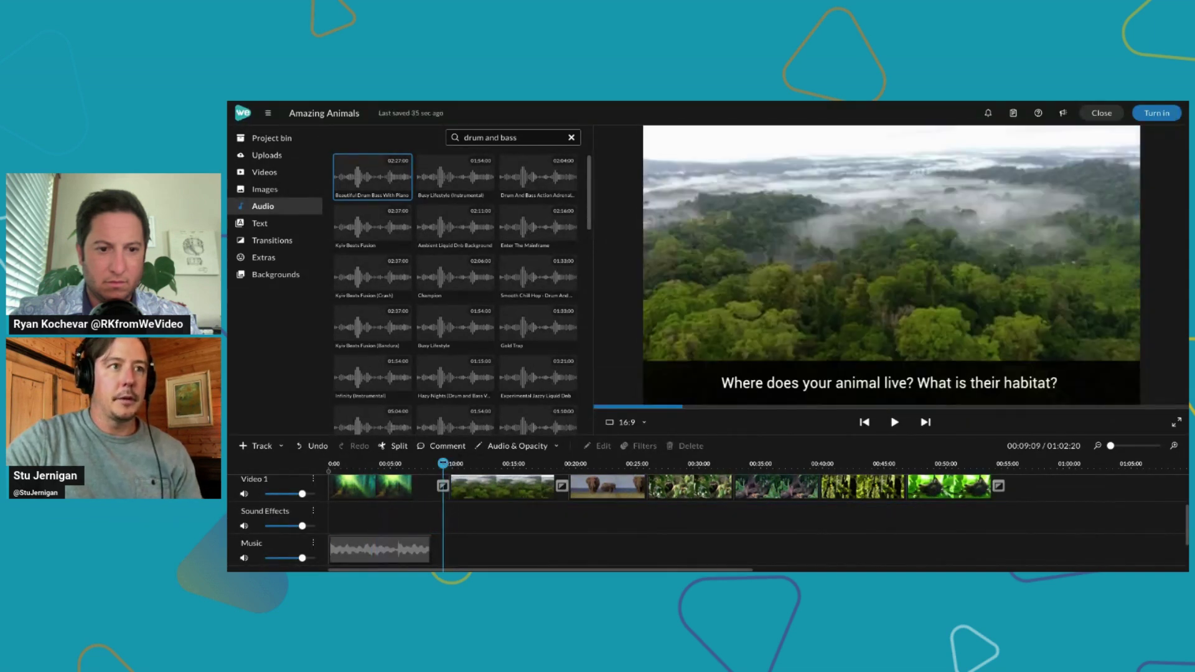
pyautogui.moveTo(442, 464); pyautogui.dragTo(437, 464)
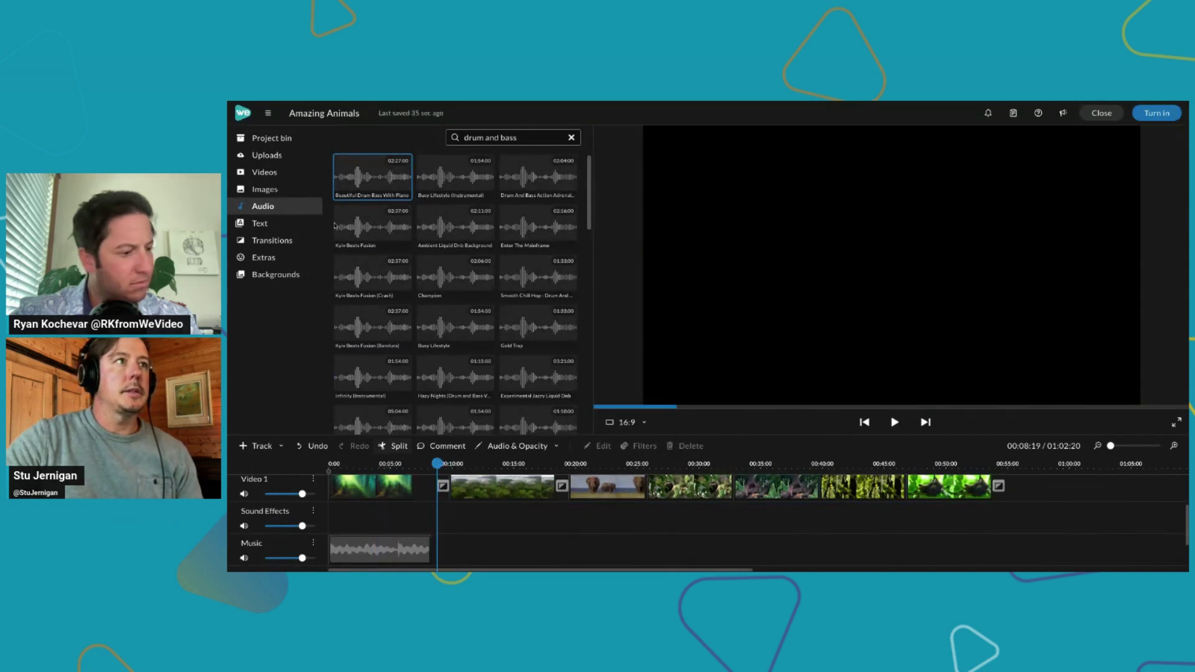
pyautogui.tripleClick(527, 135)
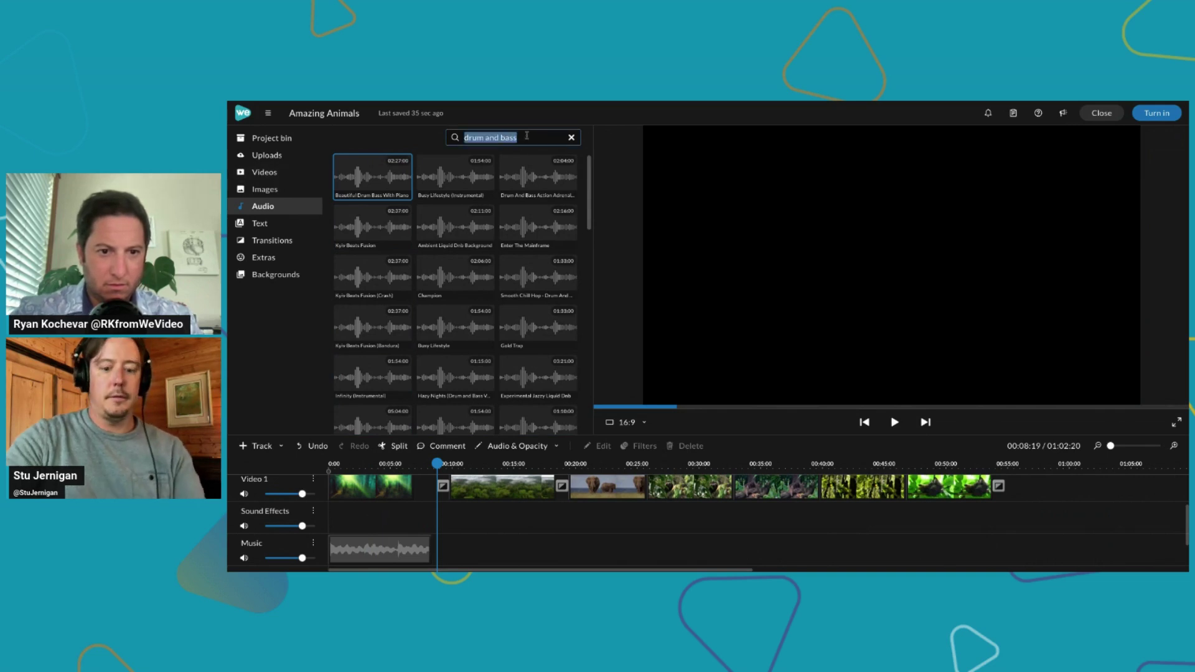
pyautogui.write('ra')
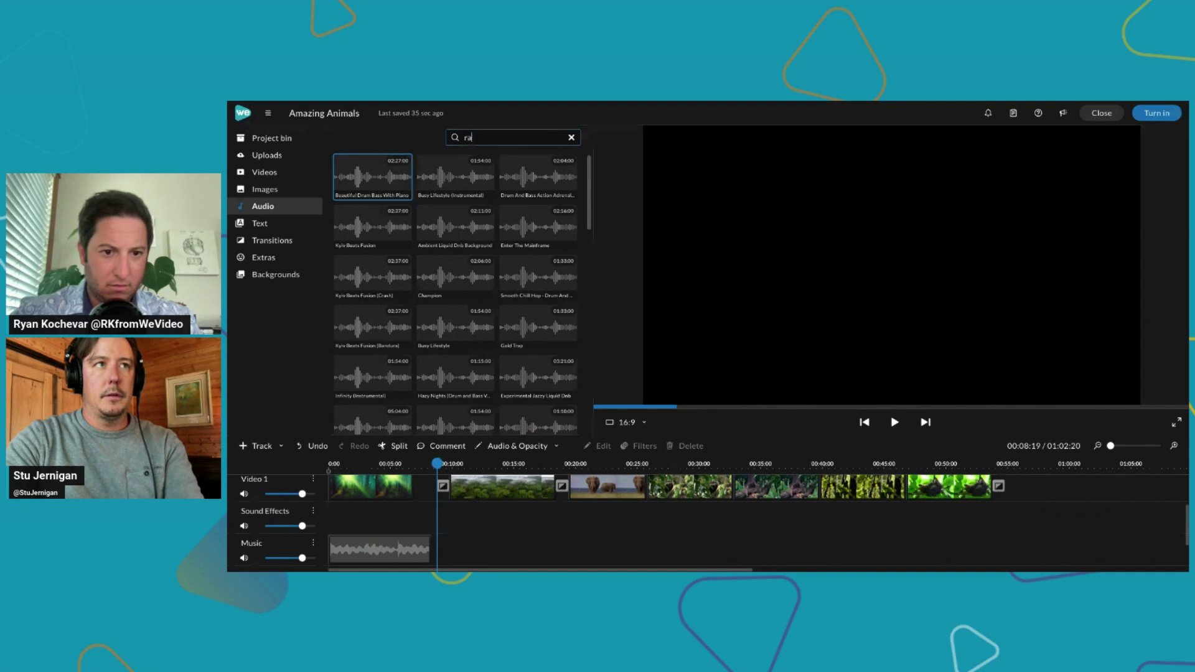
pyautogui.write('in forest')
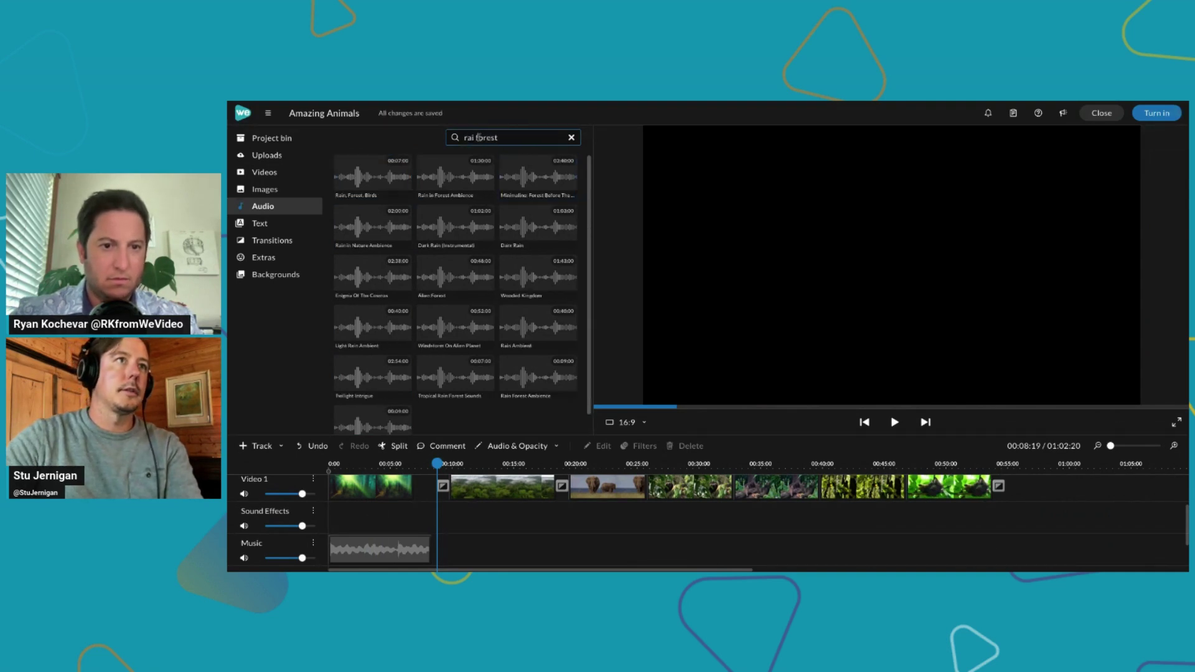
pyautogui.write('n')
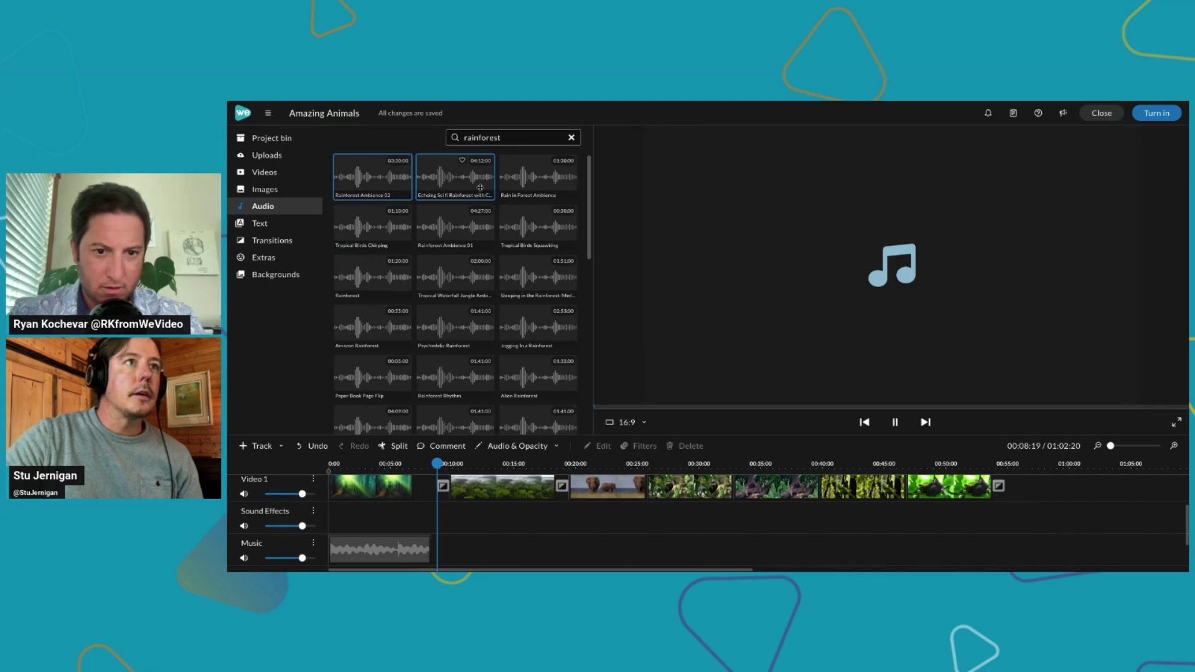
pyautogui.click(896, 423)
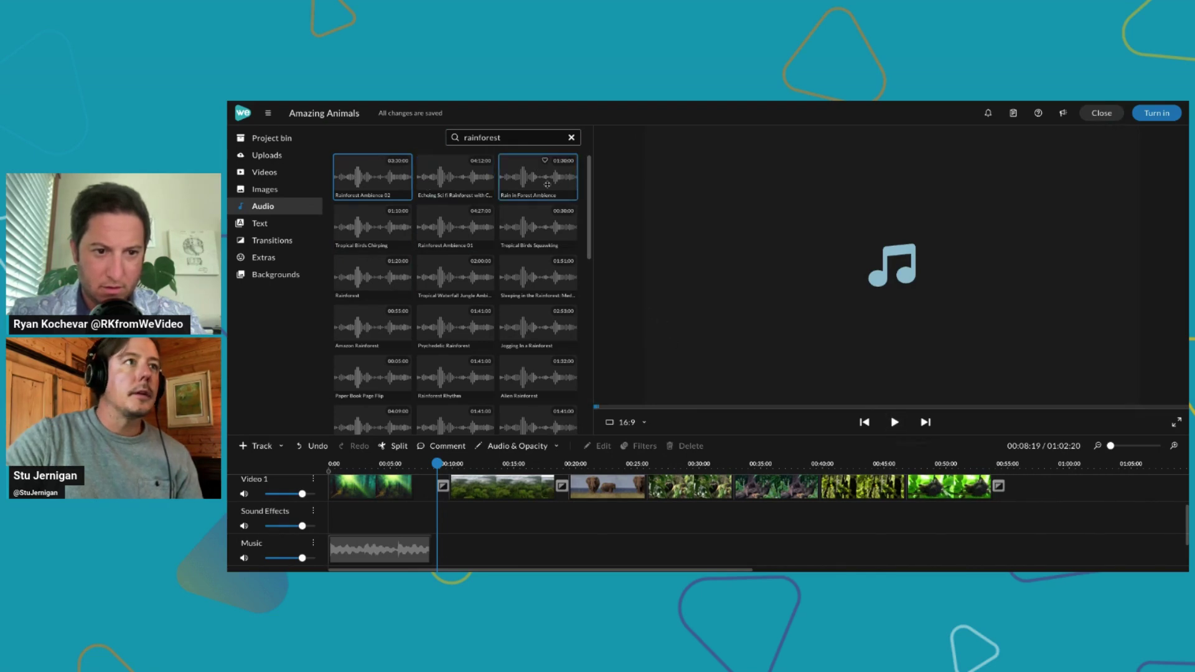
pyautogui.click(529, 178)
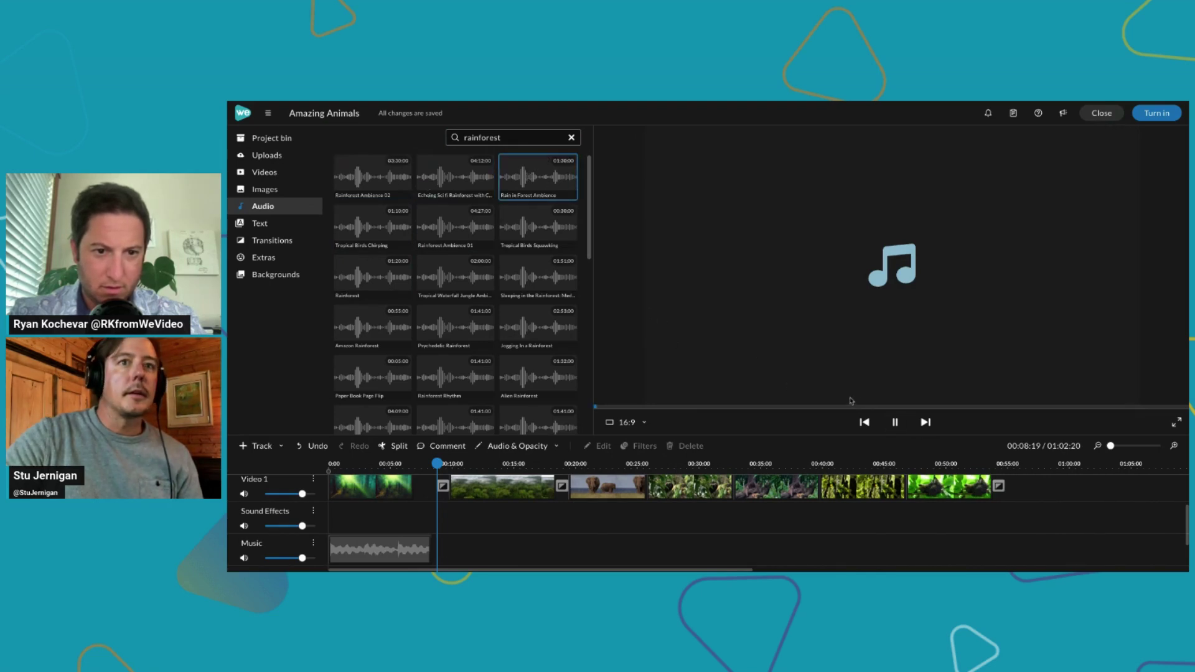
pyautogui.click(895, 423)
# Search the audio library for "birds" and place the Forest Birds Song Nature clip on the Sound Effects track, starting at about 00:07:23.
pyautogui.click(511, 141)
pyautogui.doubleClick(510, 141)
pyautogui.write('birds')
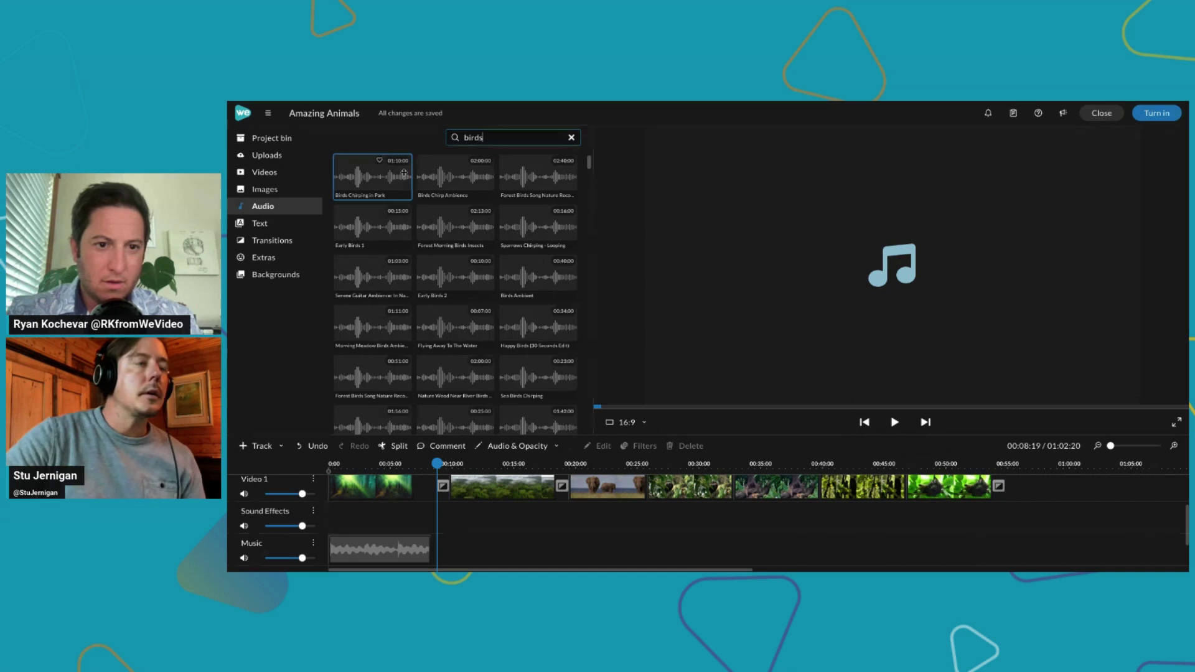
pyautogui.click(529, 182)
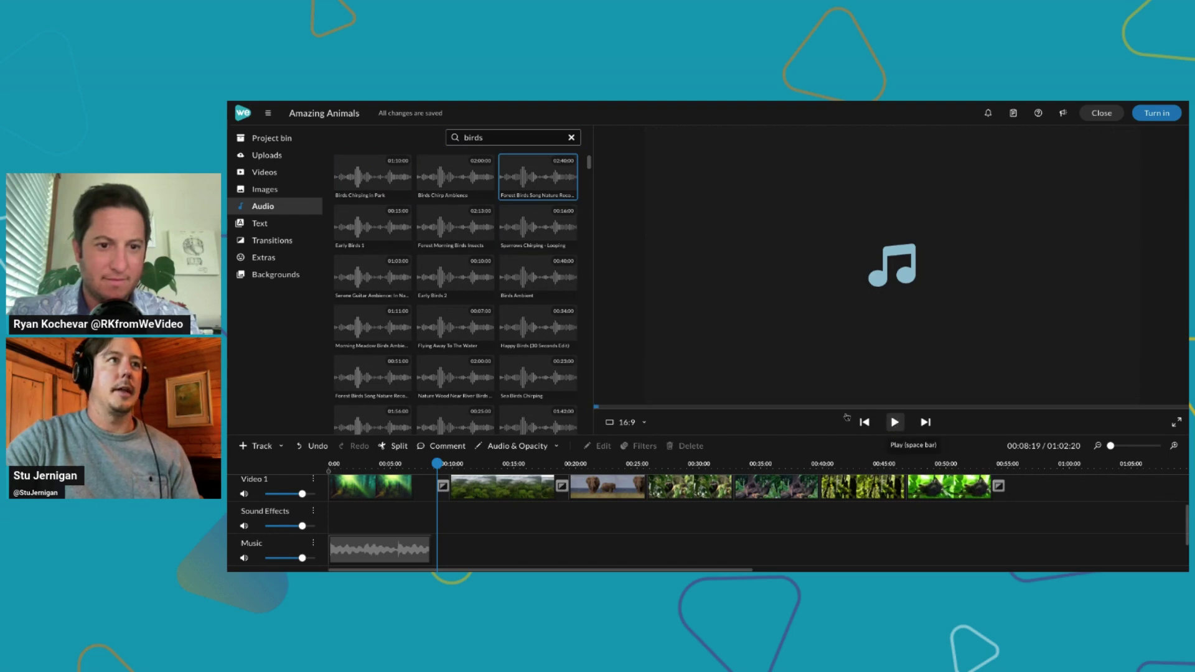
pyautogui.moveTo(529, 177); pyautogui.dragTo(444, 536)
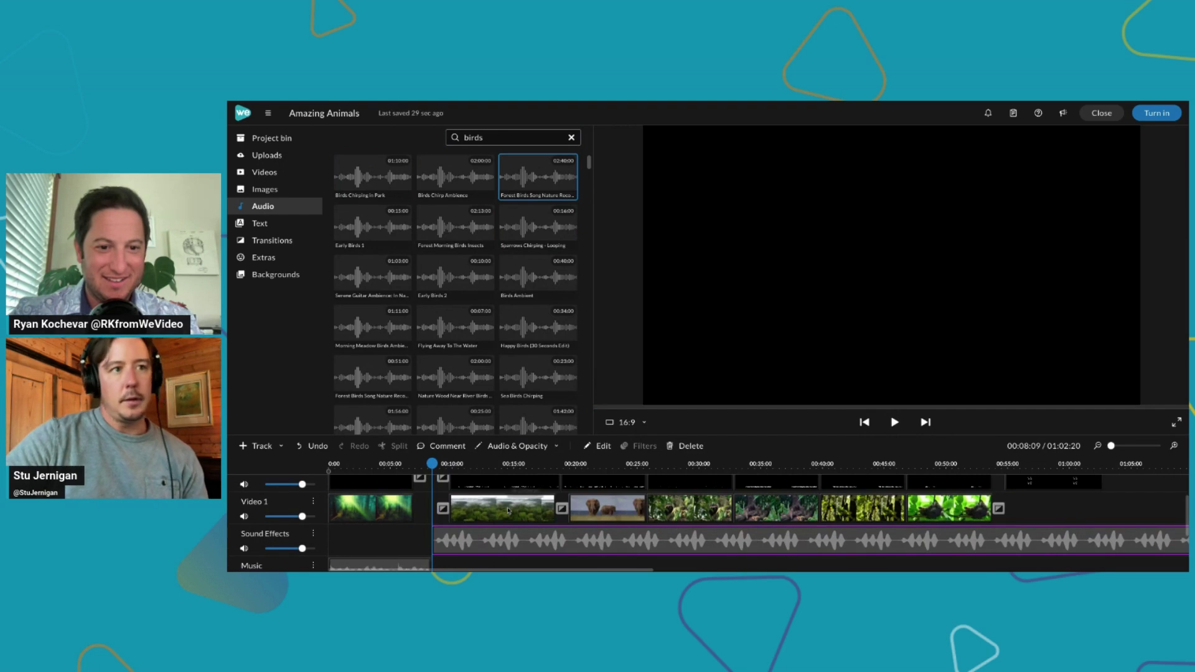
pyautogui.moveTo(520, 534); pyautogui.dragTo(514, 530)
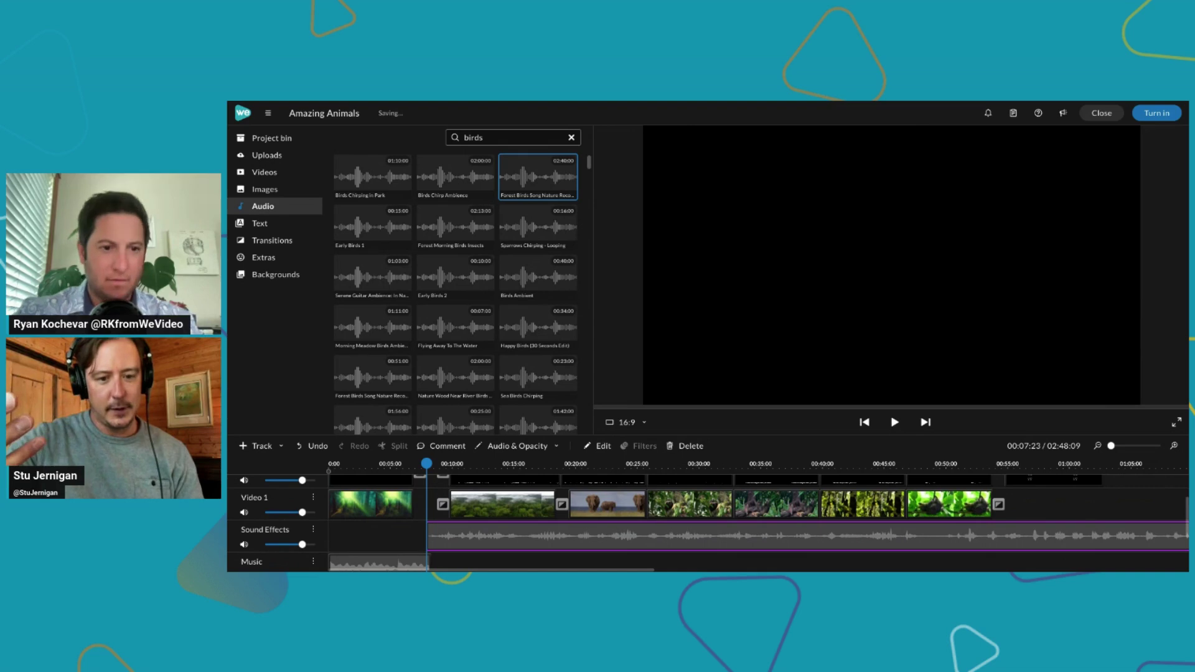
# Select the bird-song clip on the Sound Effects track and show its audio level line.
pyautogui.scroll(1, 531, 533)
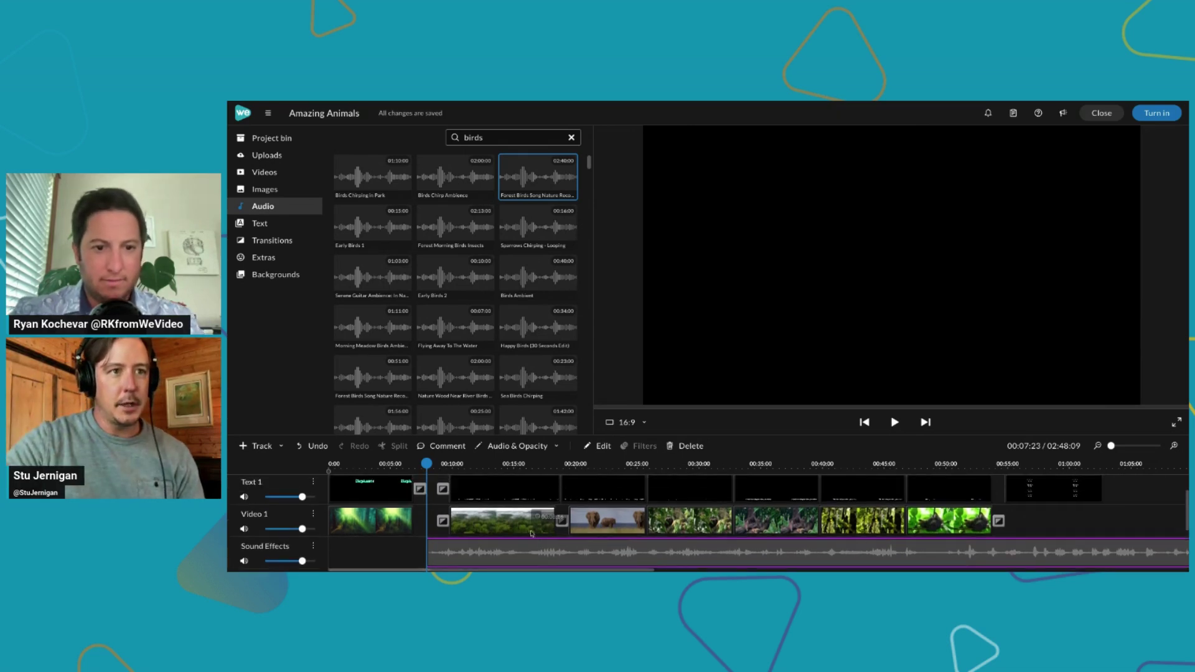
pyautogui.click(490, 524)
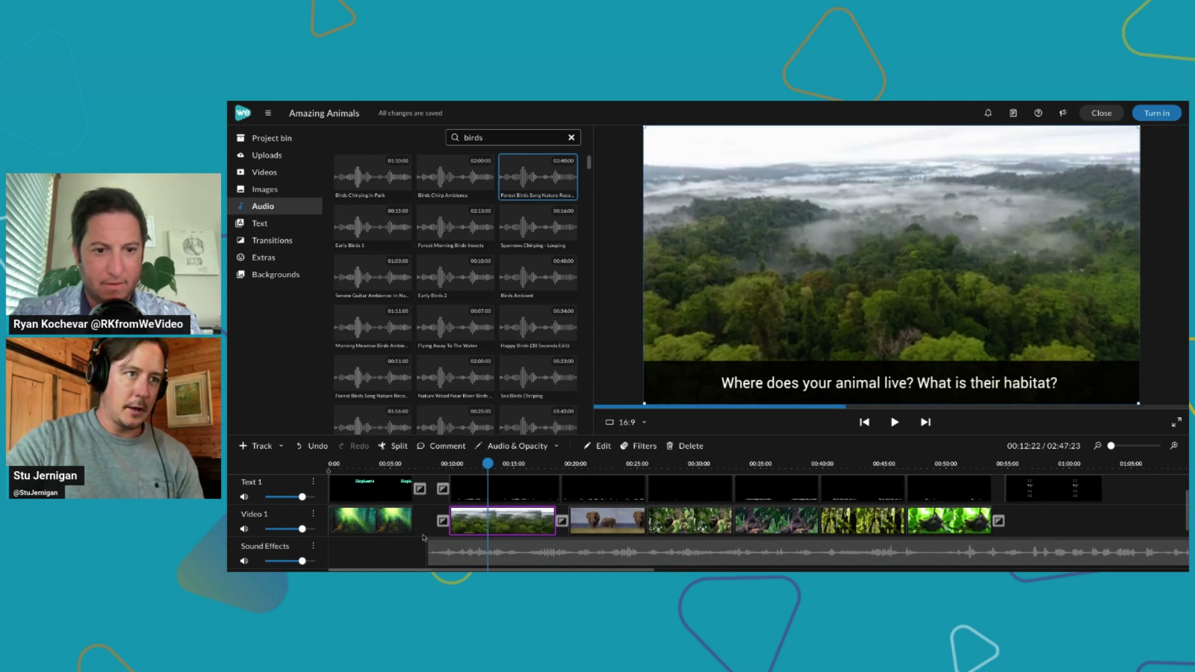
pyautogui.click(512, 551)
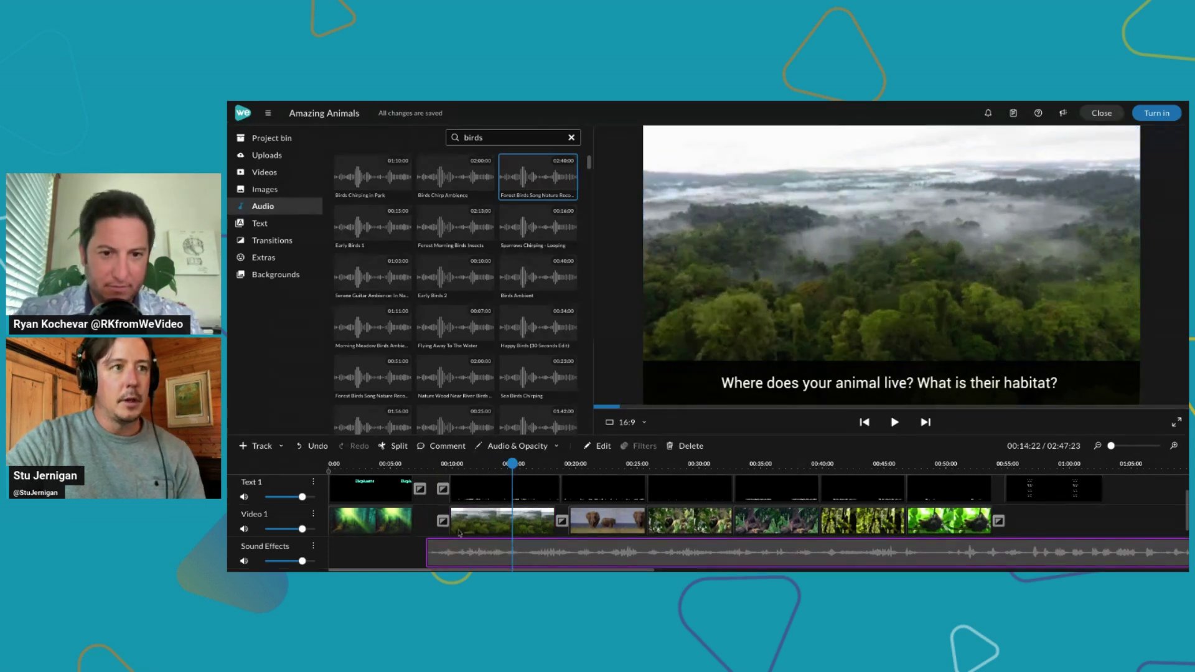
pyautogui.click(555, 447)
pyautogui.click(557, 465)
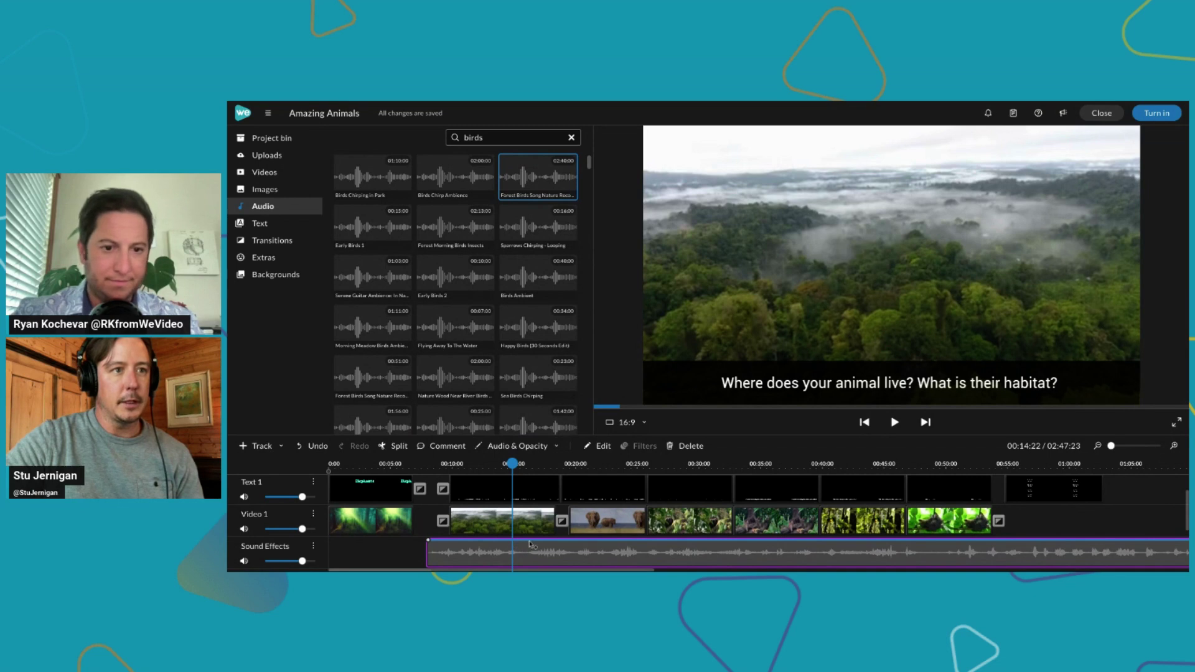
pyautogui.click(556, 446)
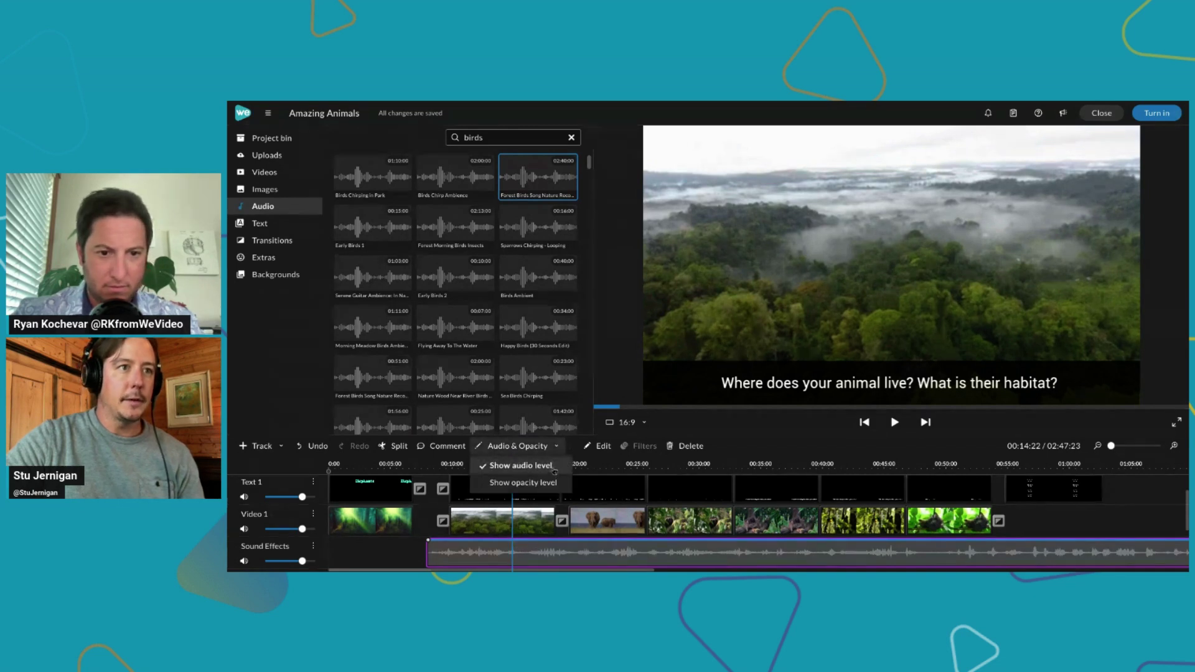
pyautogui.click(438, 559)
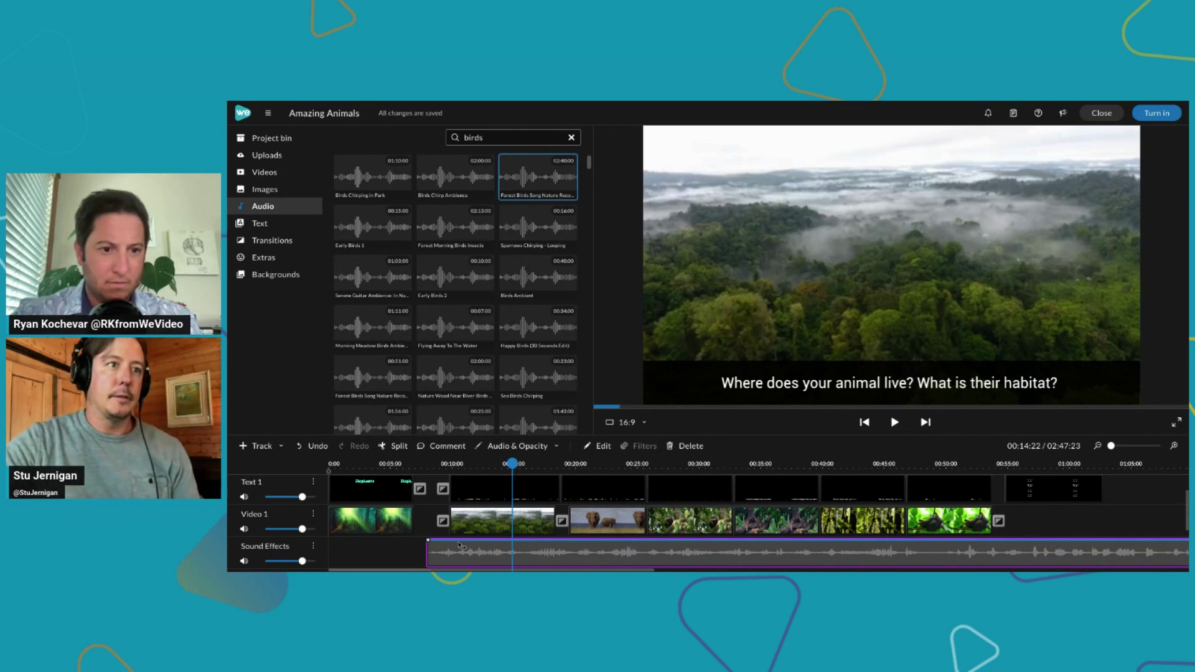
# Extend the bird-song clip's start to 00:06:23 and build a volume fade-in with 16% and 49% keyframes near 10 seconds and another near 19 seconds.
pyautogui.moveTo(451, 541); pyautogui.dragTo(448, 562)
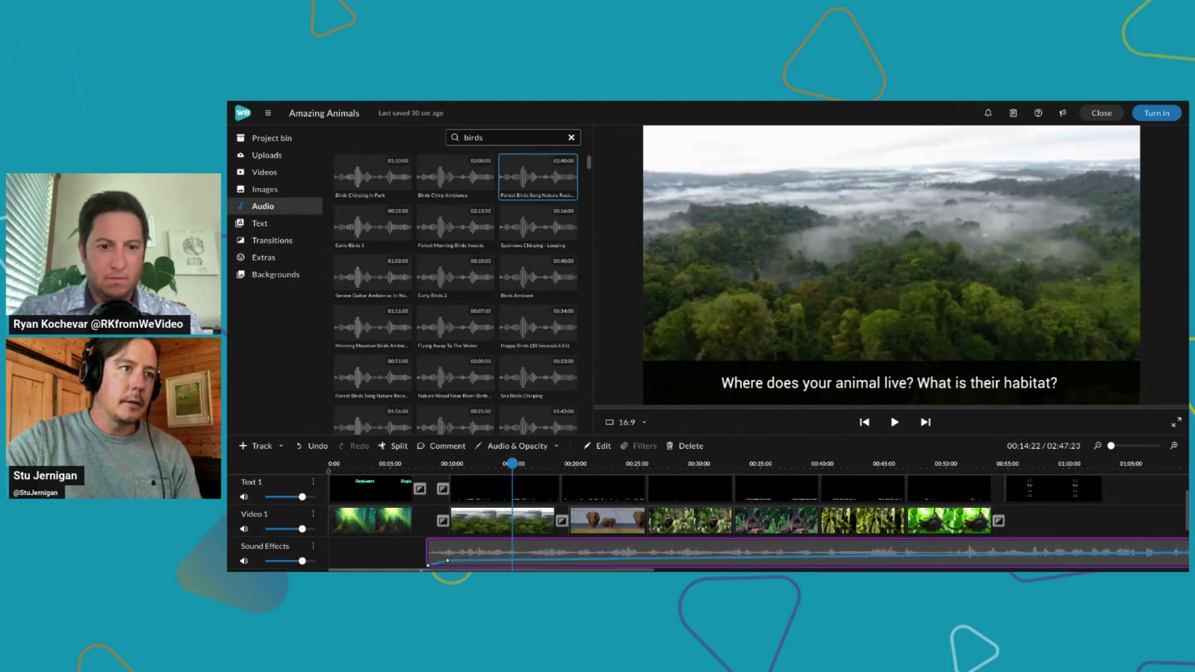
pyautogui.moveTo(470, 549); pyautogui.dragTo(449, 565)
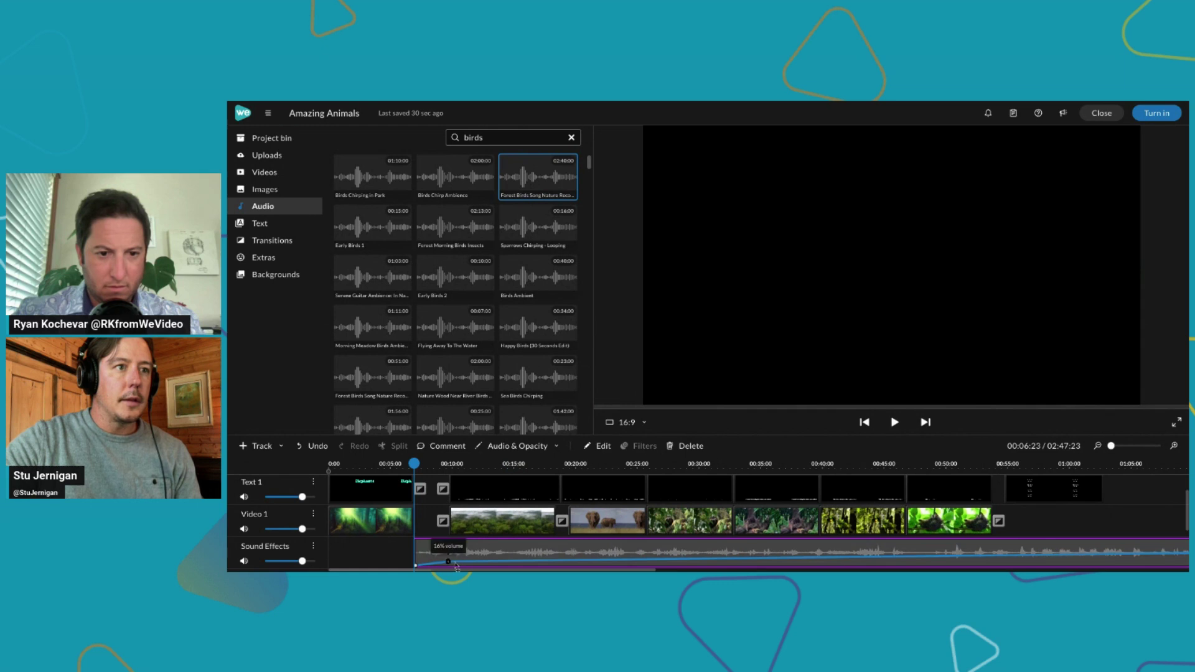
pyautogui.moveTo(456, 562); pyautogui.dragTo(452, 553)
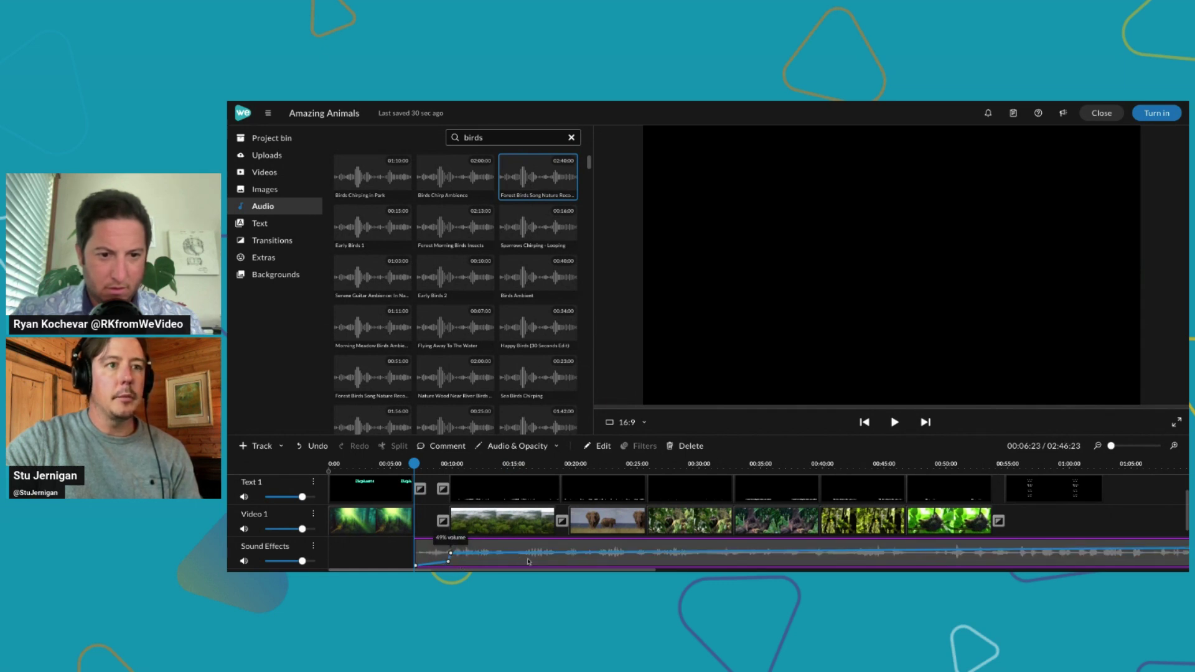
pyautogui.click(563, 552)
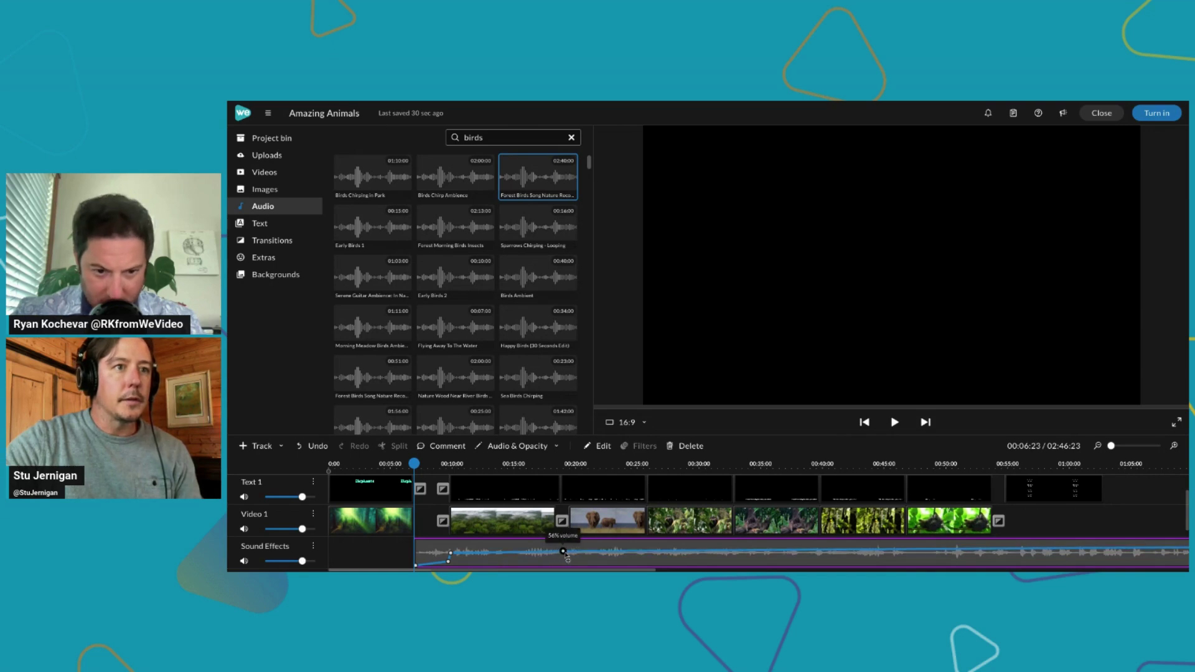
# Split the bird-song clip at about 00:54:19, where the closing sloth clip ends, and delete the part beyond it.
pyautogui.moveTo(577, 463); pyautogui.dragTo(1004, 463)
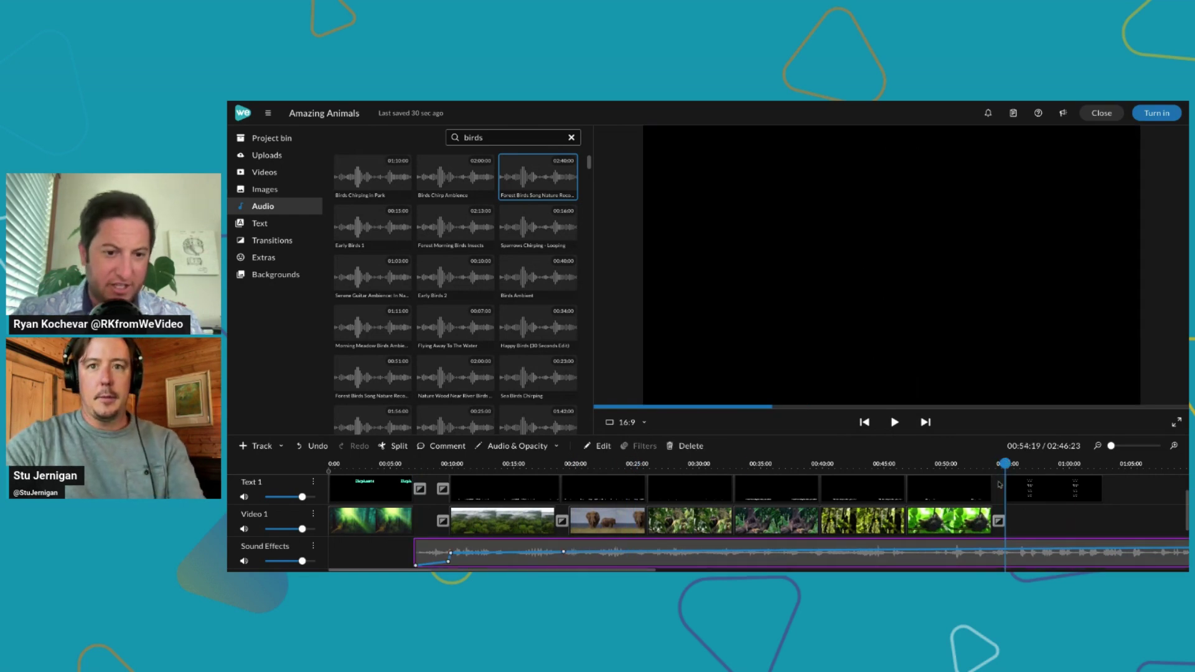
pyautogui.press('s')
pyautogui.press('Delete')
pyautogui.click(962, 557)
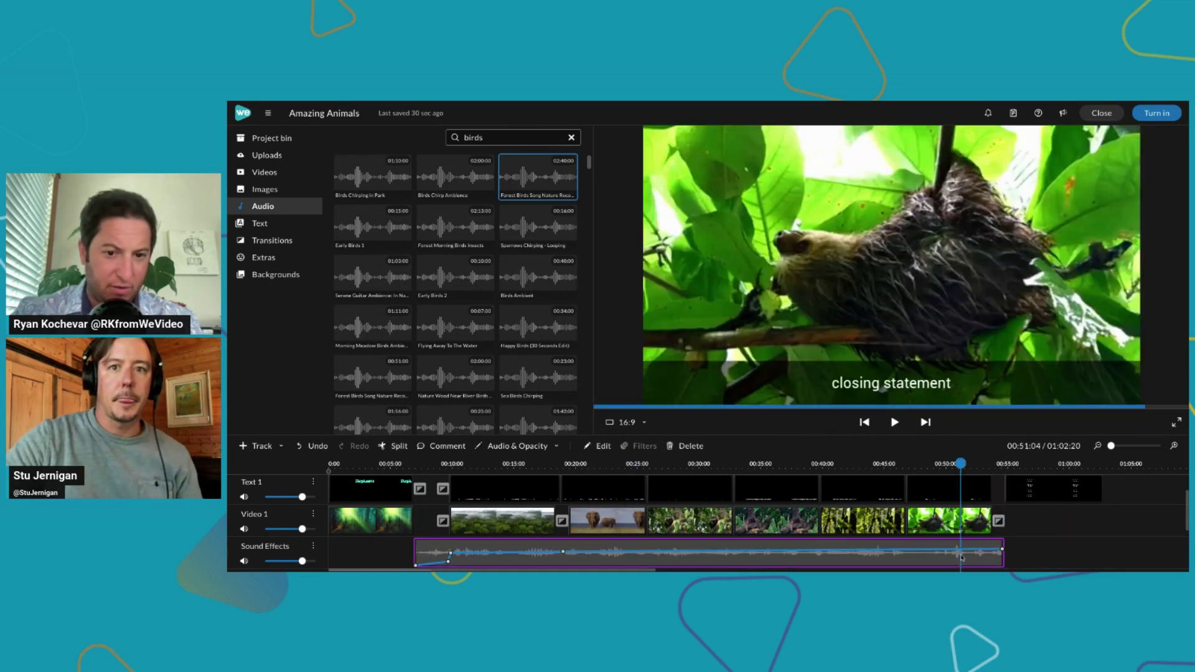
pyautogui.click(416, 464)
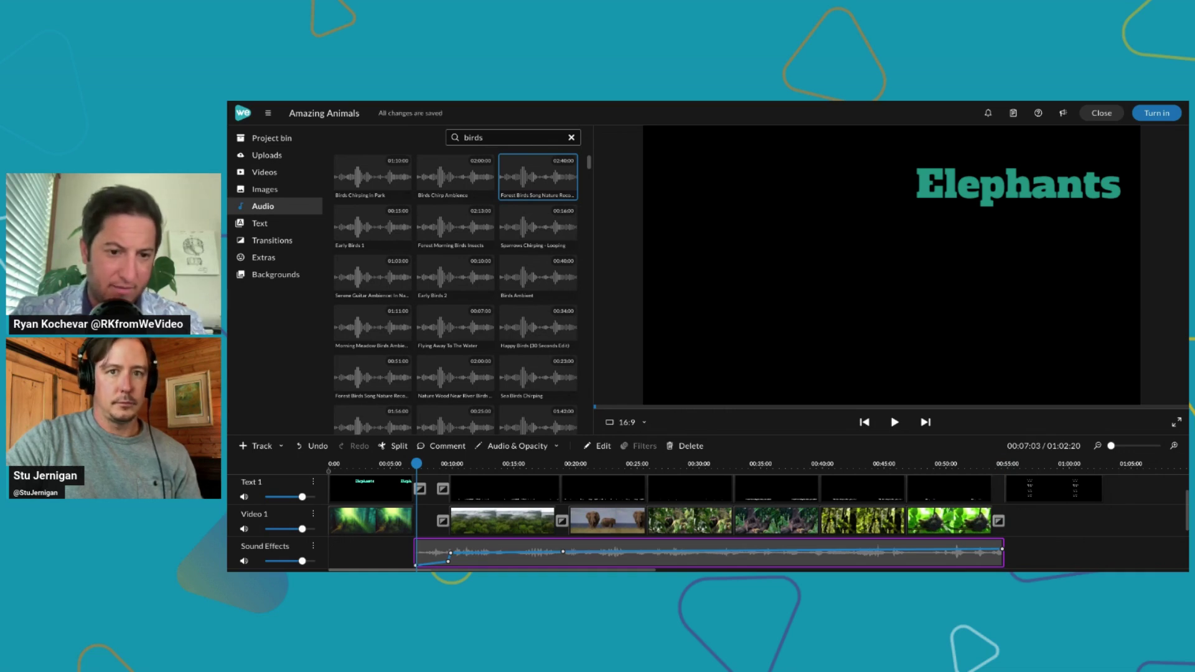
pyautogui.moveTo(567, 554)
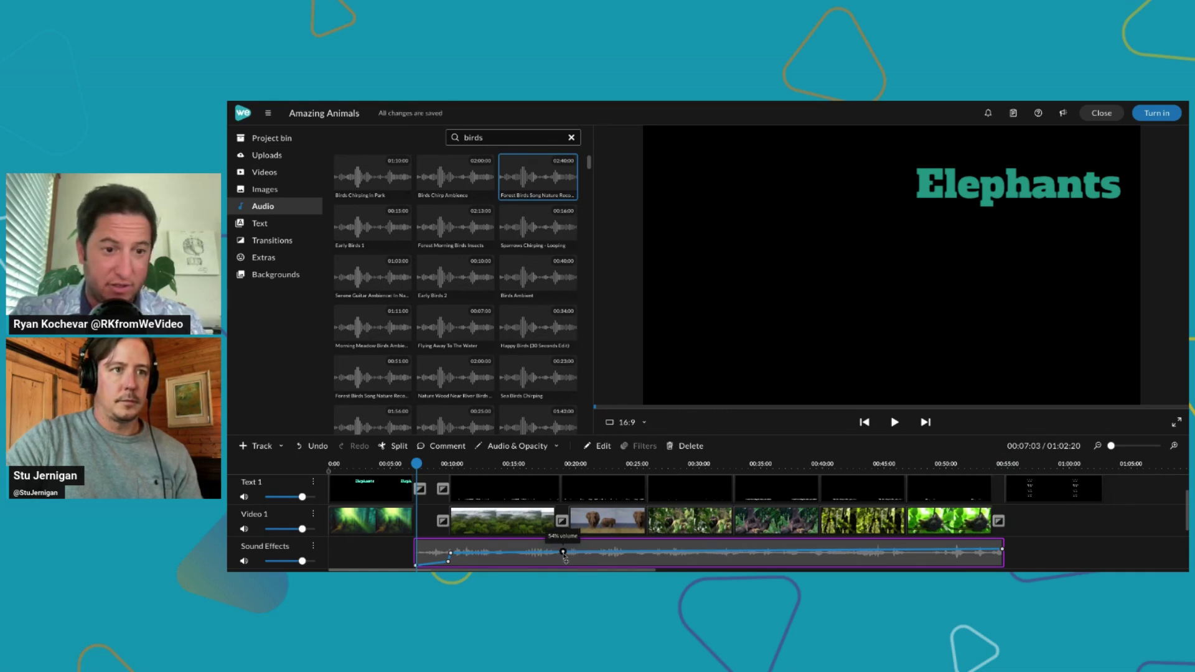
# Fade out the bird-song clip from a 50% volume keyframe near 53 seconds down to silence at the clip's end.
pyautogui.moveTo(452, 560)
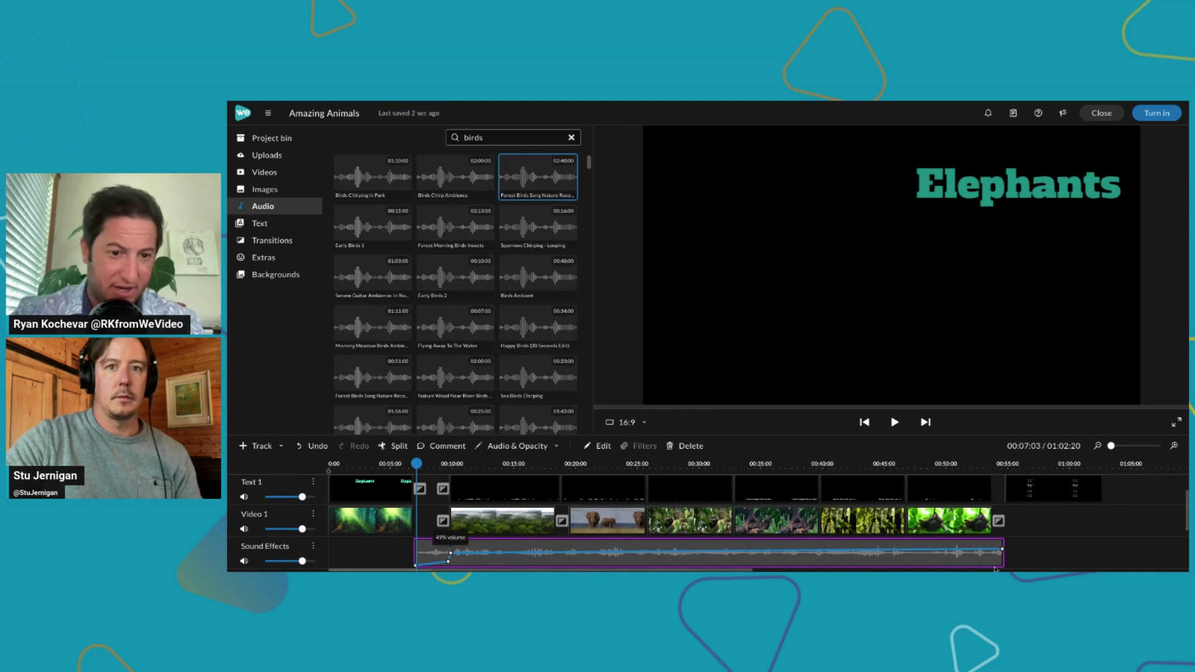
pyautogui.moveTo(1001, 549); pyautogui.dragTo(1002, 553)
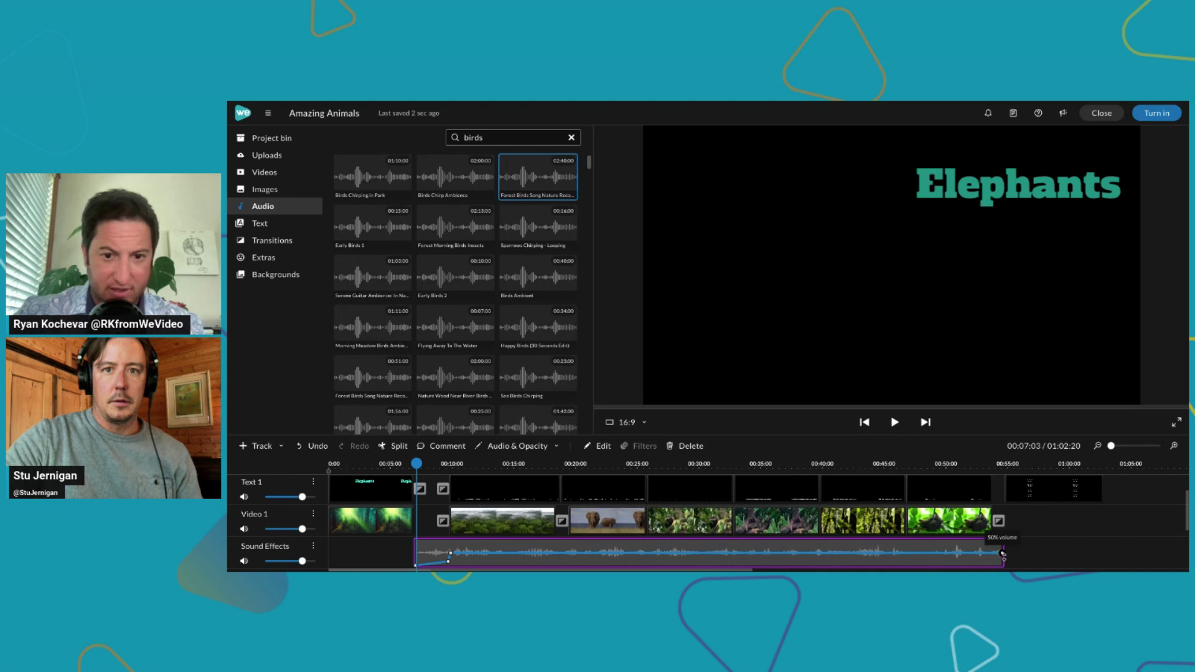
pyautogui.click(987, 552)
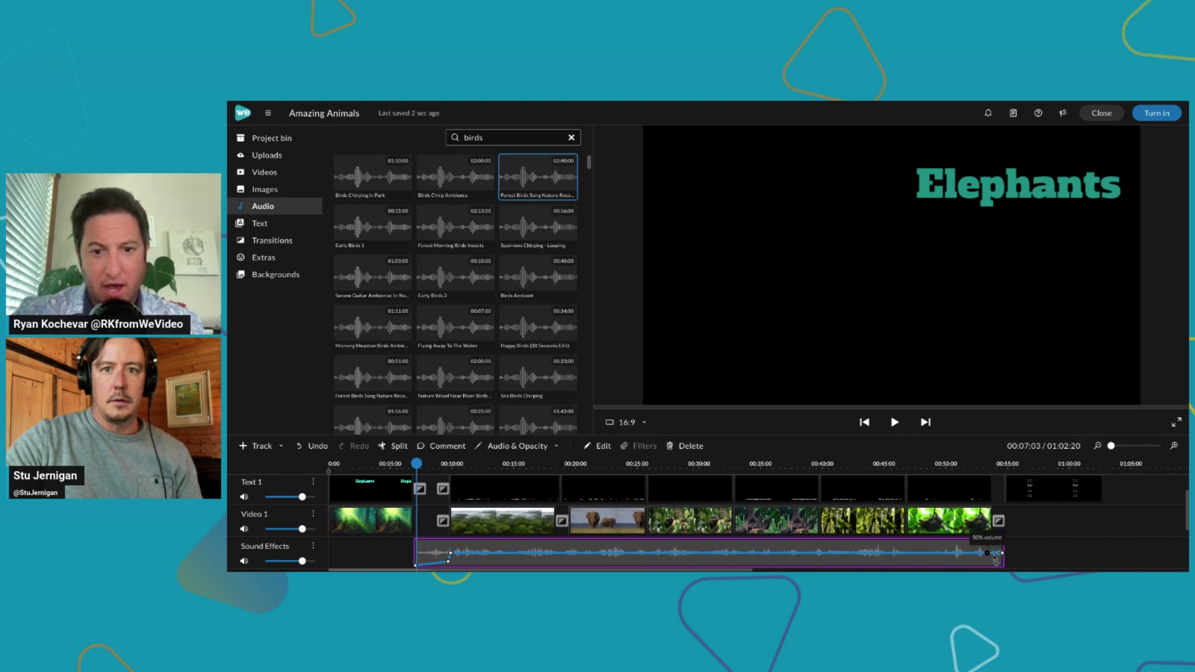
pyautogui.moveTo(1001, 553); pyautogui.dragTo(1001, 565)
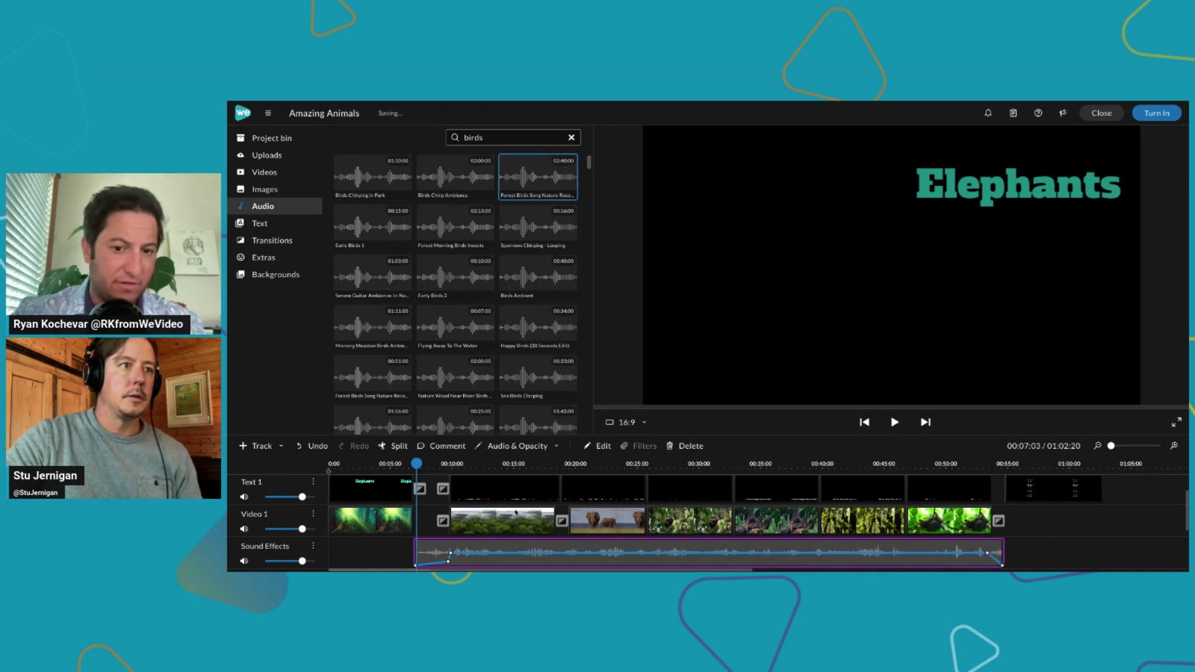
pyautogui.scroll(-2, 473, 508)
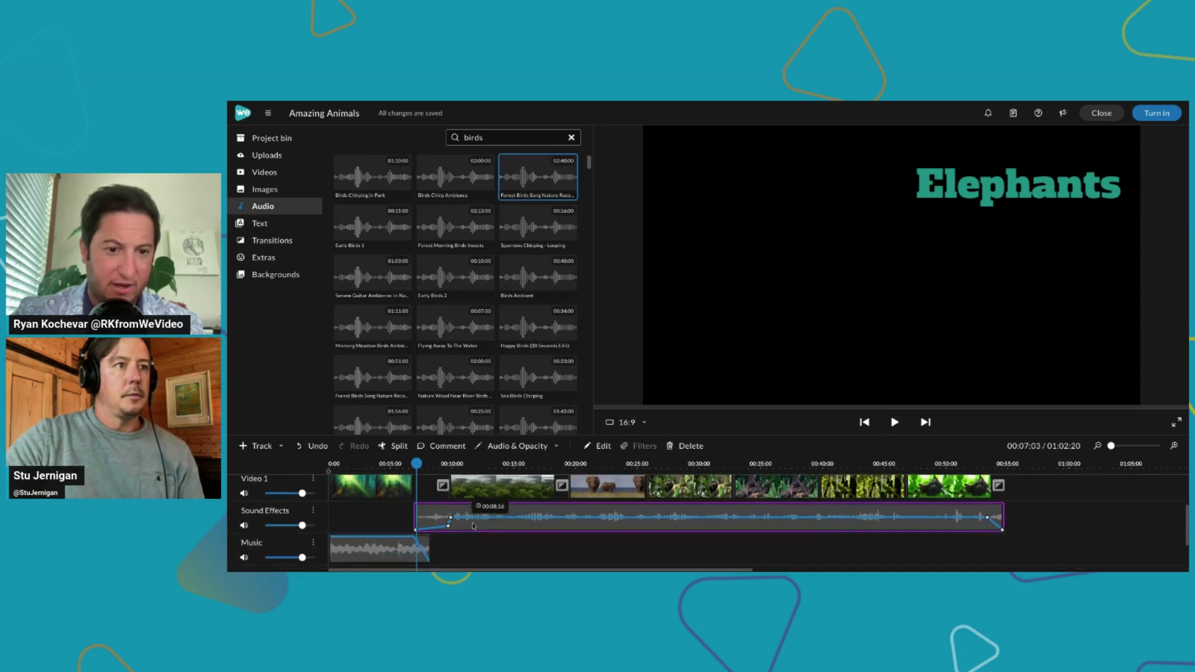
pyautogui.scroll(1, 464, 548)
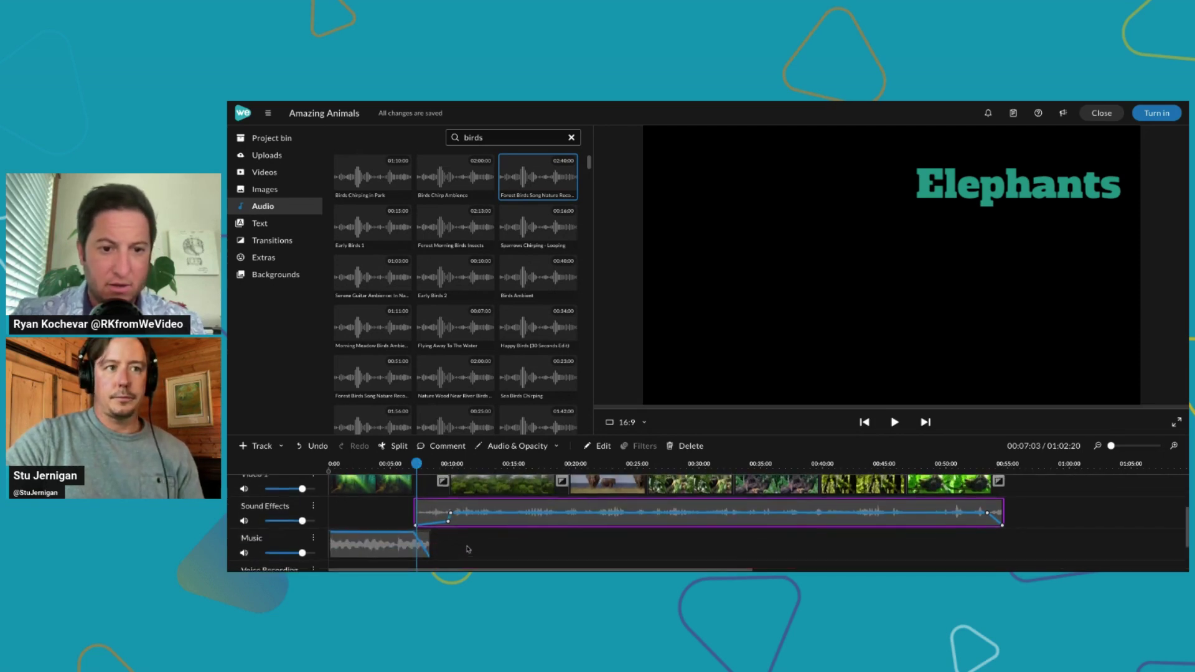
pyautogui.click(489, 516)
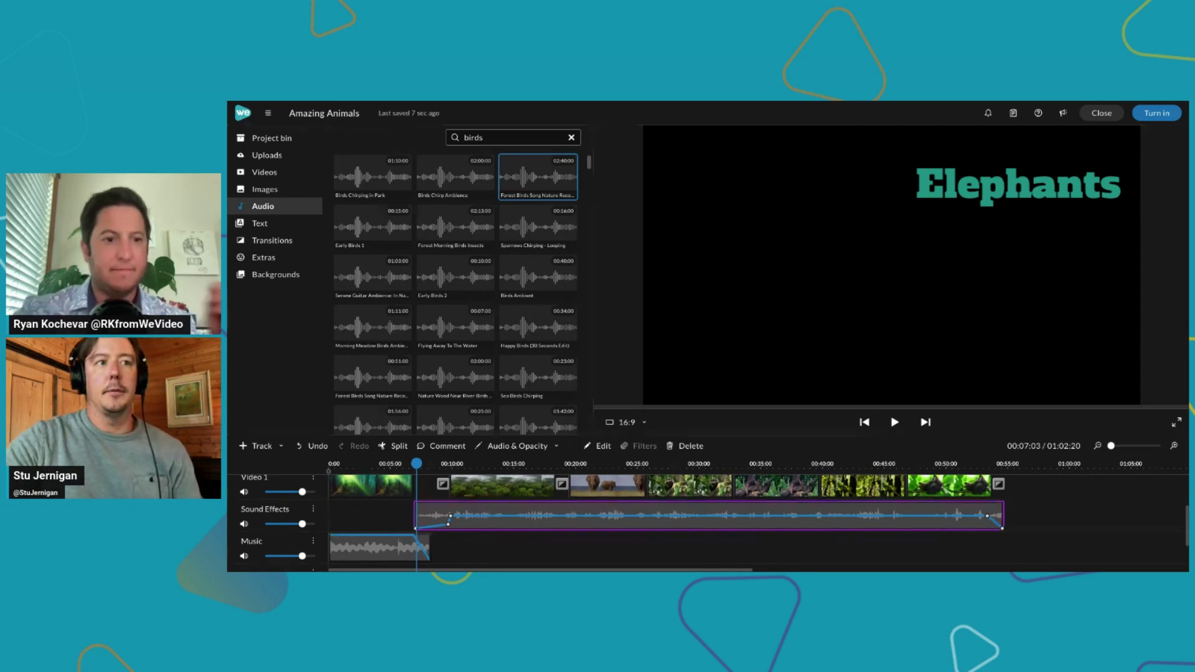
pyautogui.scroll(-2, 504, 552)
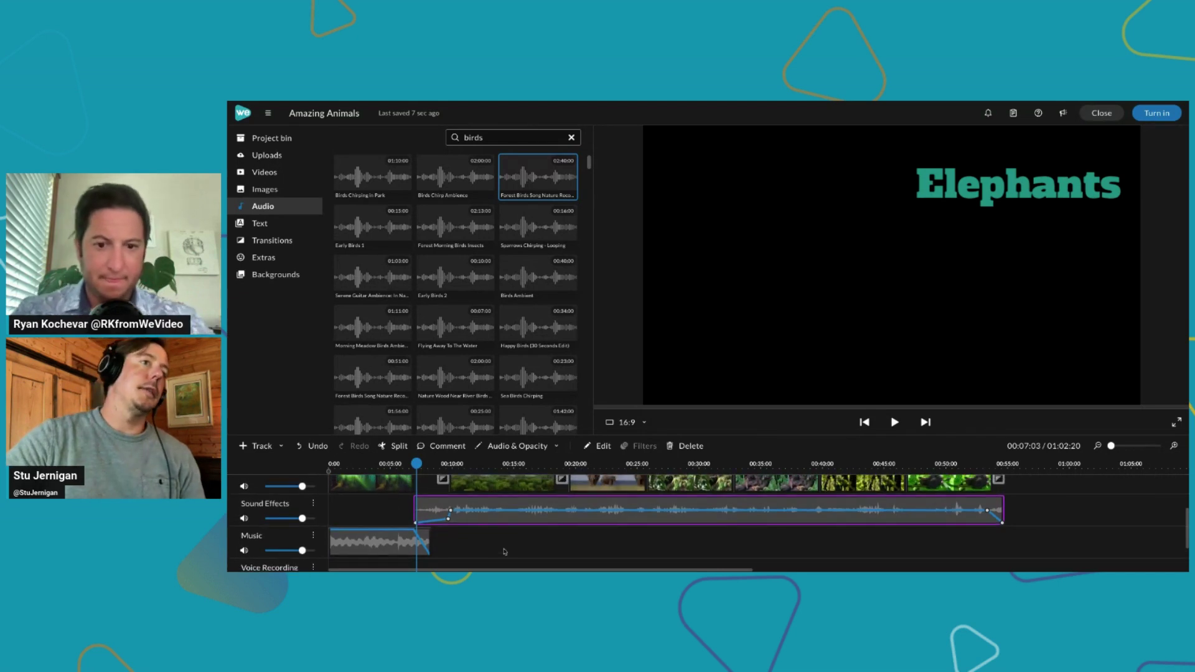
pyautogui.scroll(3, 504, 552)
pyautogui.scroll(2, 504, 551)
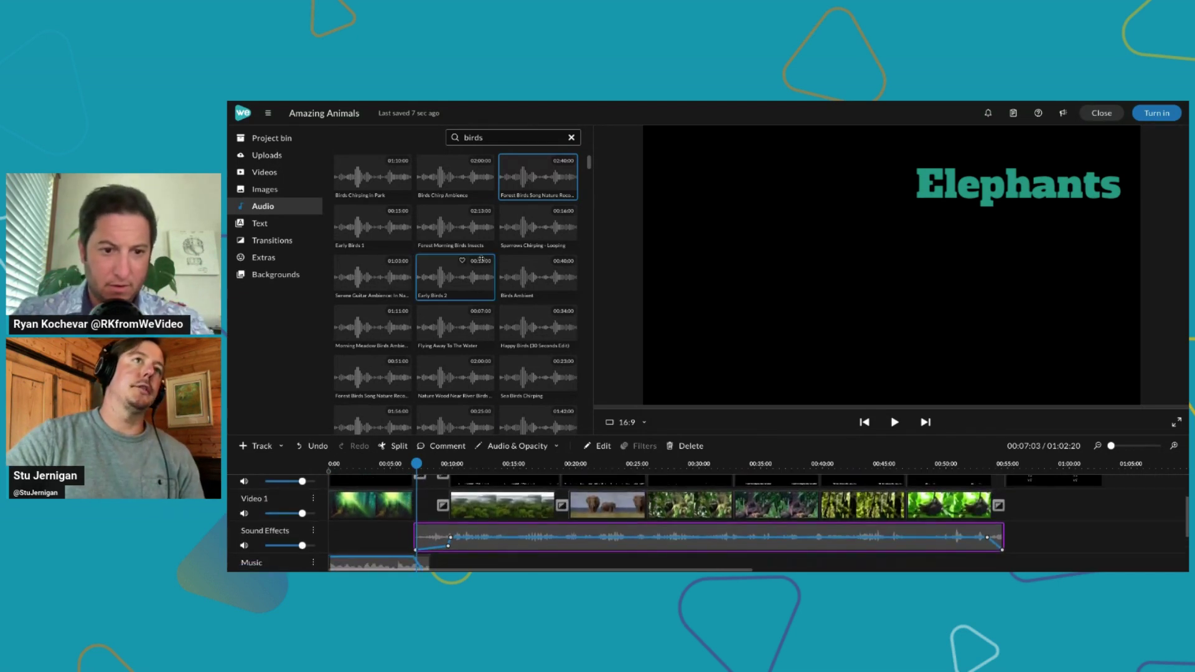
# Search the audio library for "wind" and place the Wind Leaves Ambience clip on the Music track, starting at about 00:09:20.
pyautogui.doubleClick(503, 140)
pyautogui.write('wind')
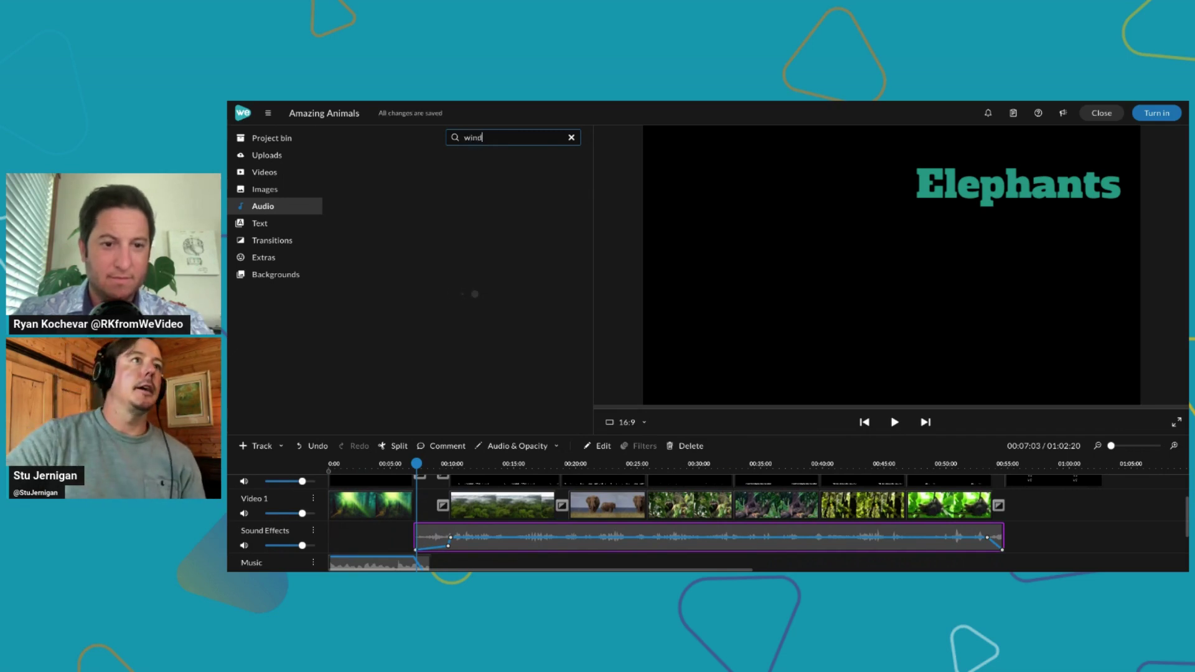
pyautogui.click(361, 176)
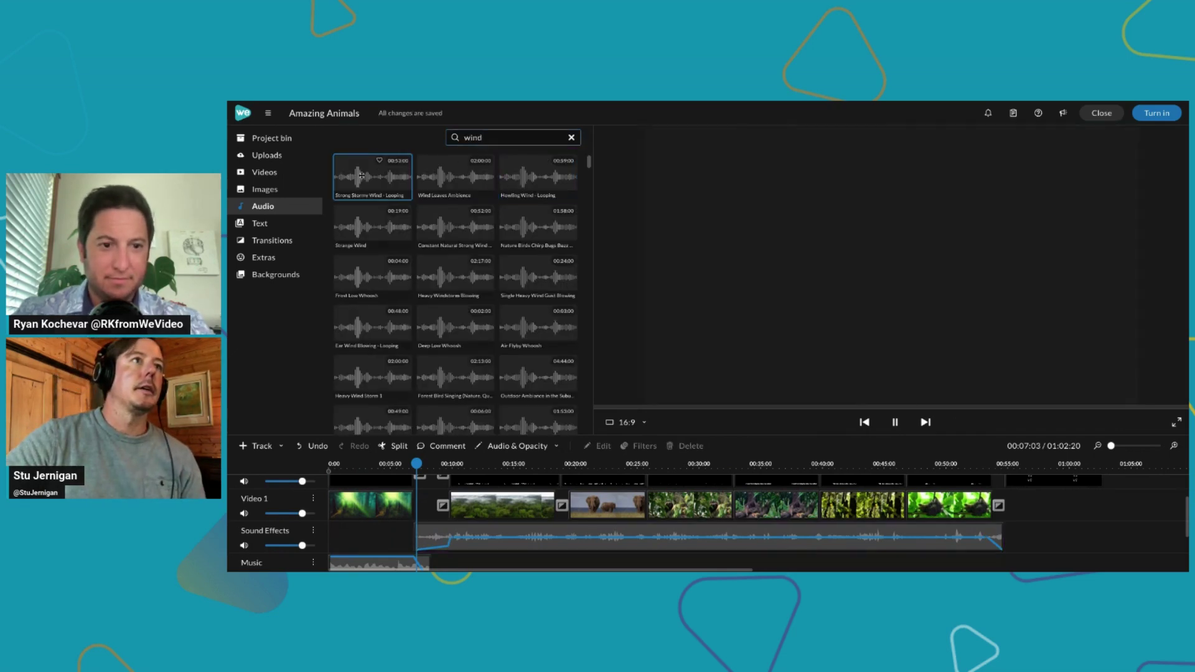
pyautogui.click(480, 203)
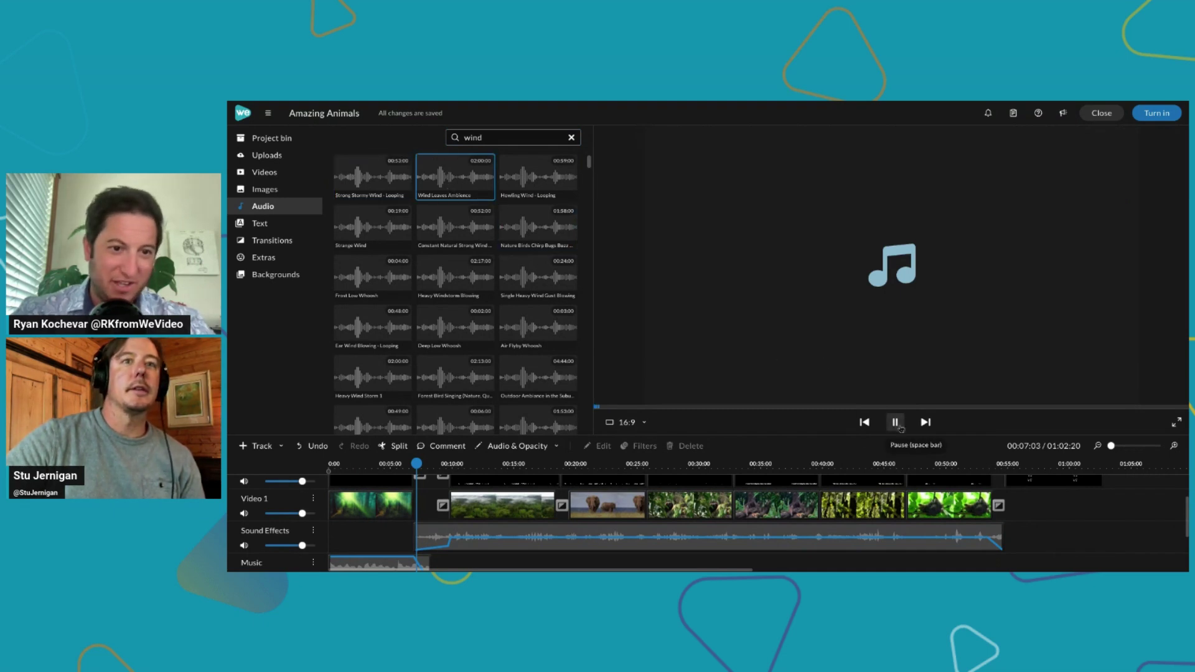
pyautogui.scroll(-1, 424, 163)
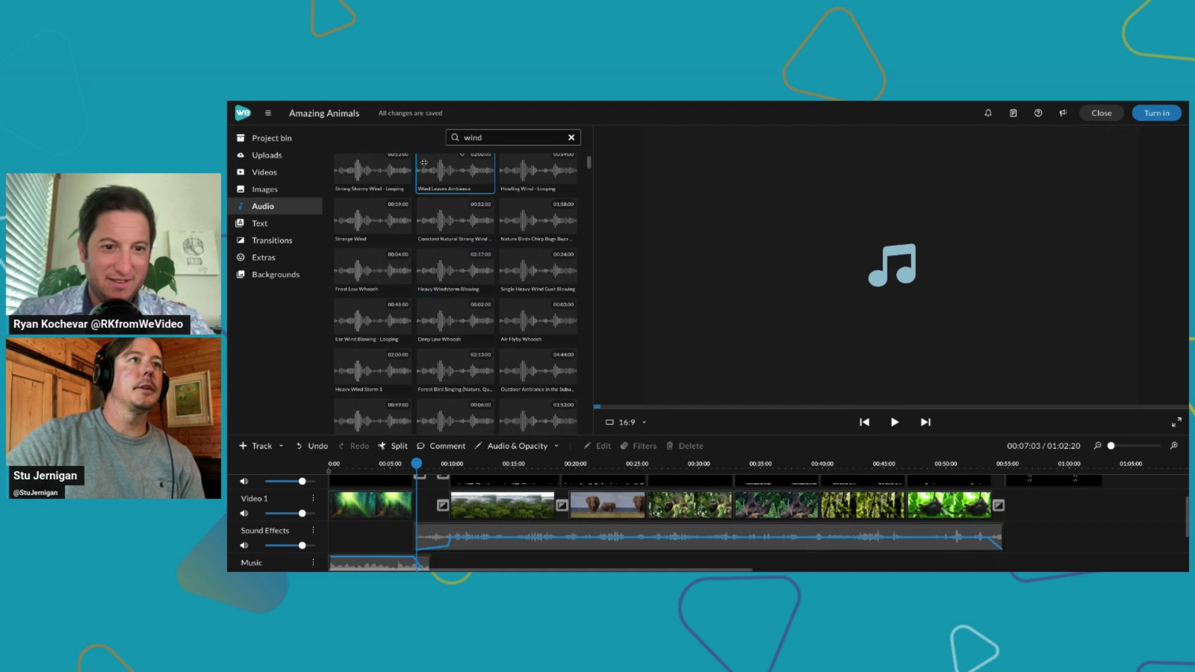
pyautogui.moveTo(432, 180); pyautogui.dragTo(461, 558)
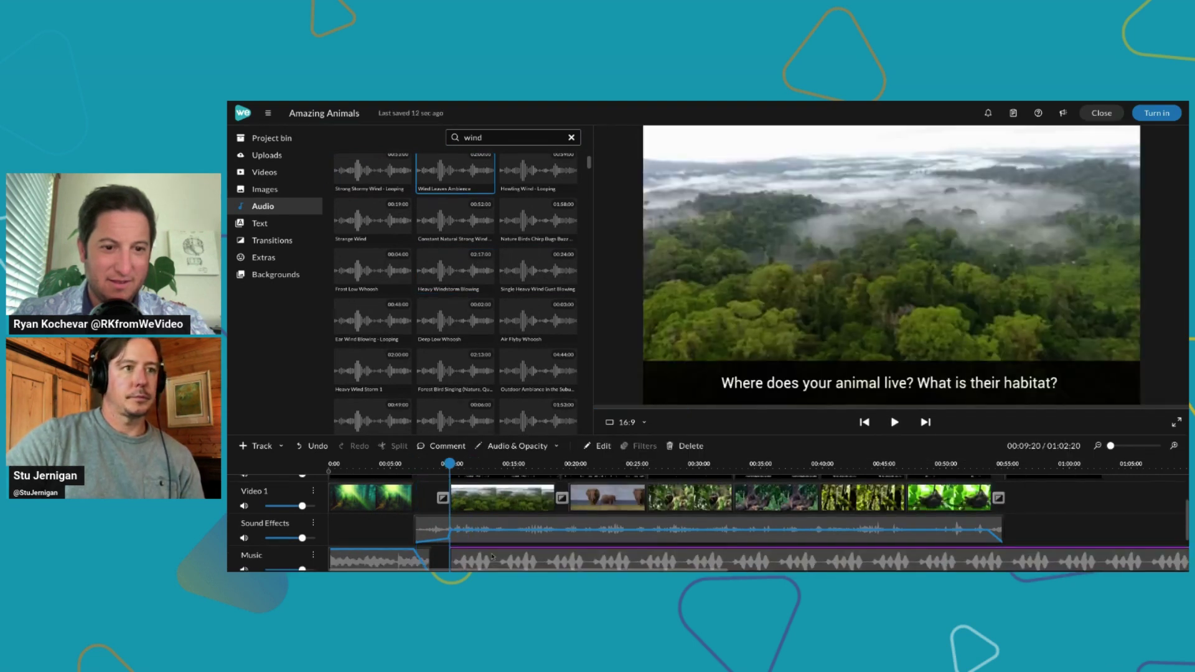
# Split the wind clip on the Music track at about 00:55:18 and delete the part beyond it.
pyautogui.scroll(-1, 486, 548)
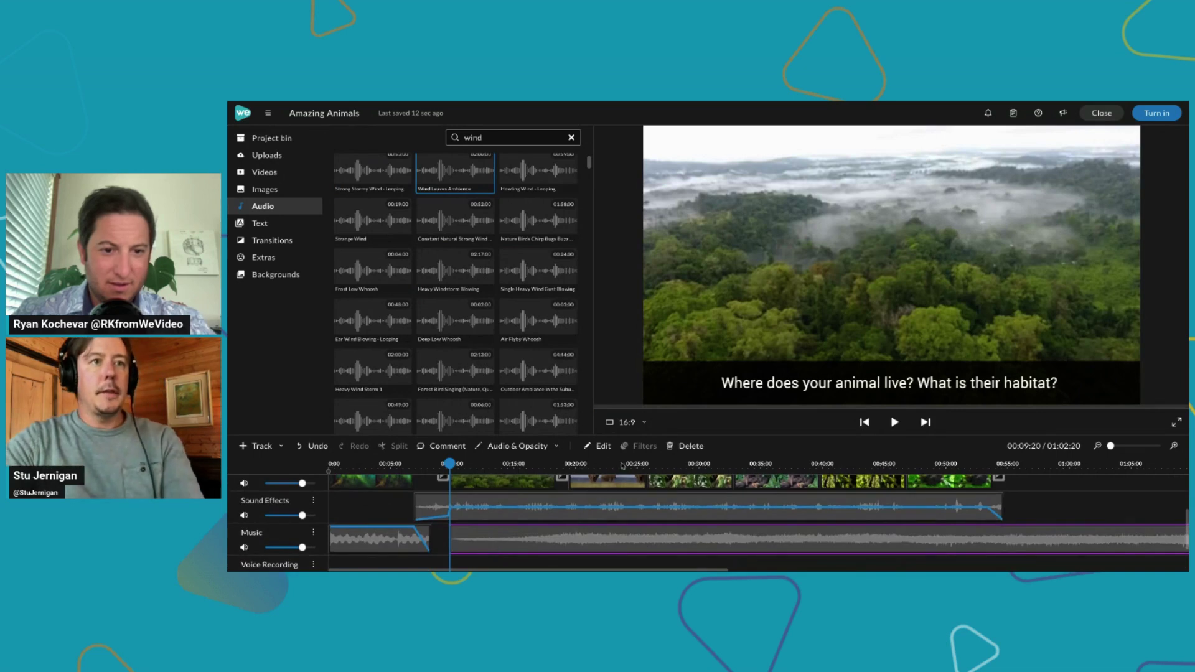
pyautogui.click(1017, 466)
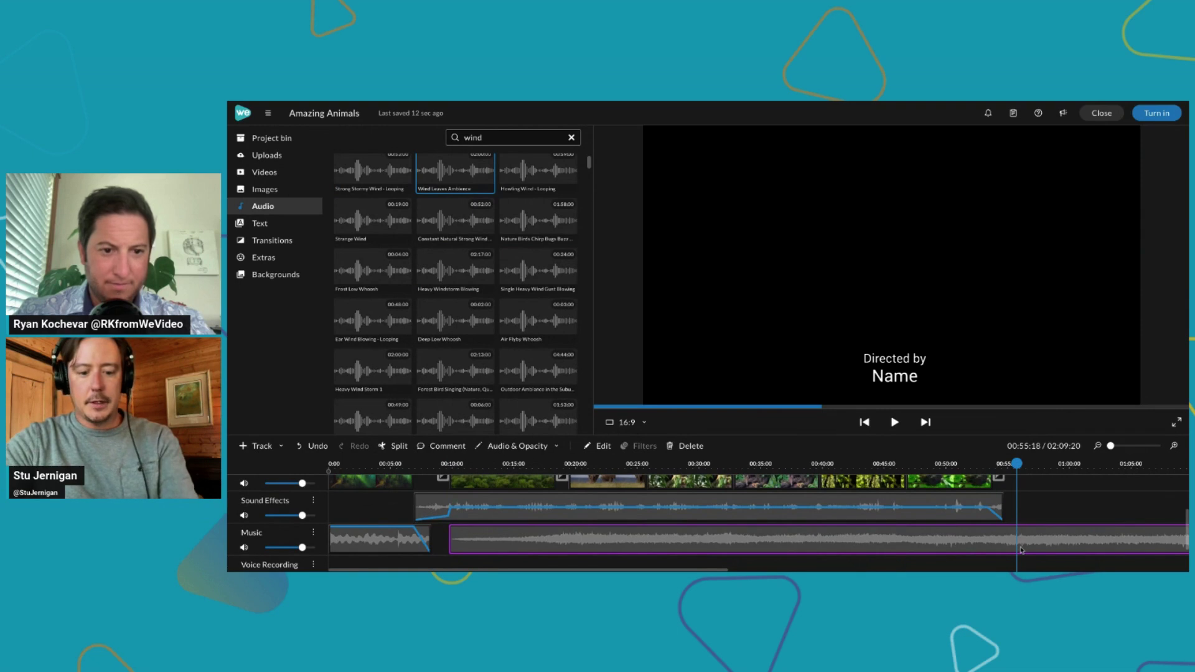
pyautogui.press('Delete')
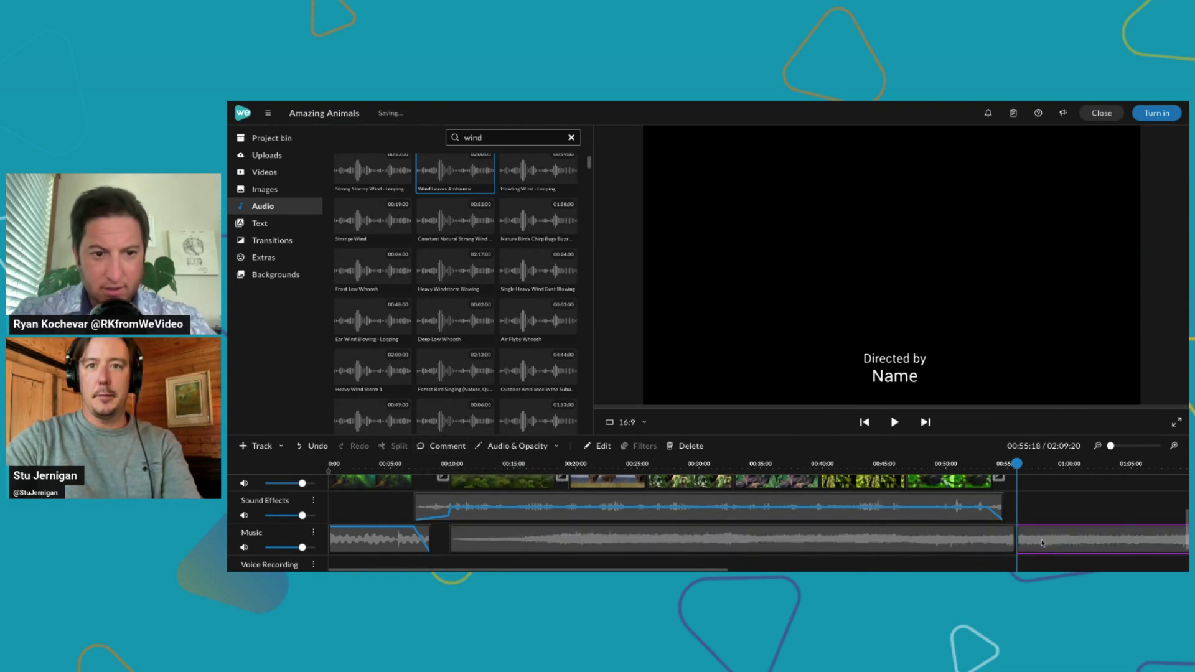
pyautogui.press('Delete')
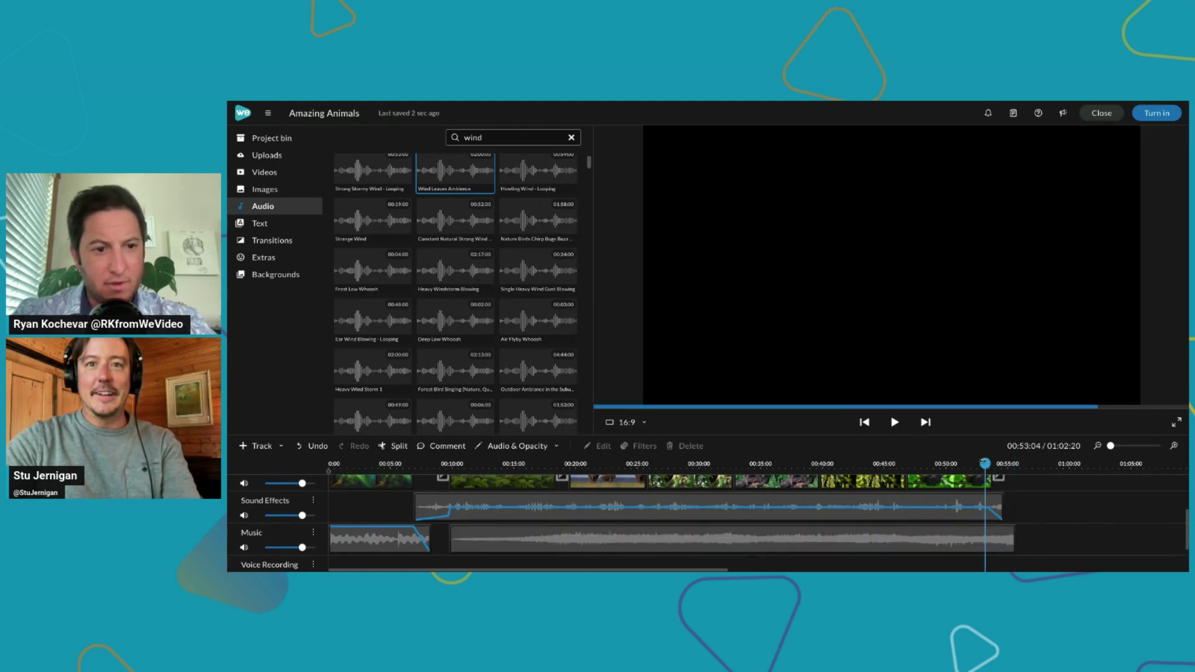
# Select the wind clip, enlarge the timeline area to show all tracks, and display the audio level lines.
pyautogui.click(985, 544)
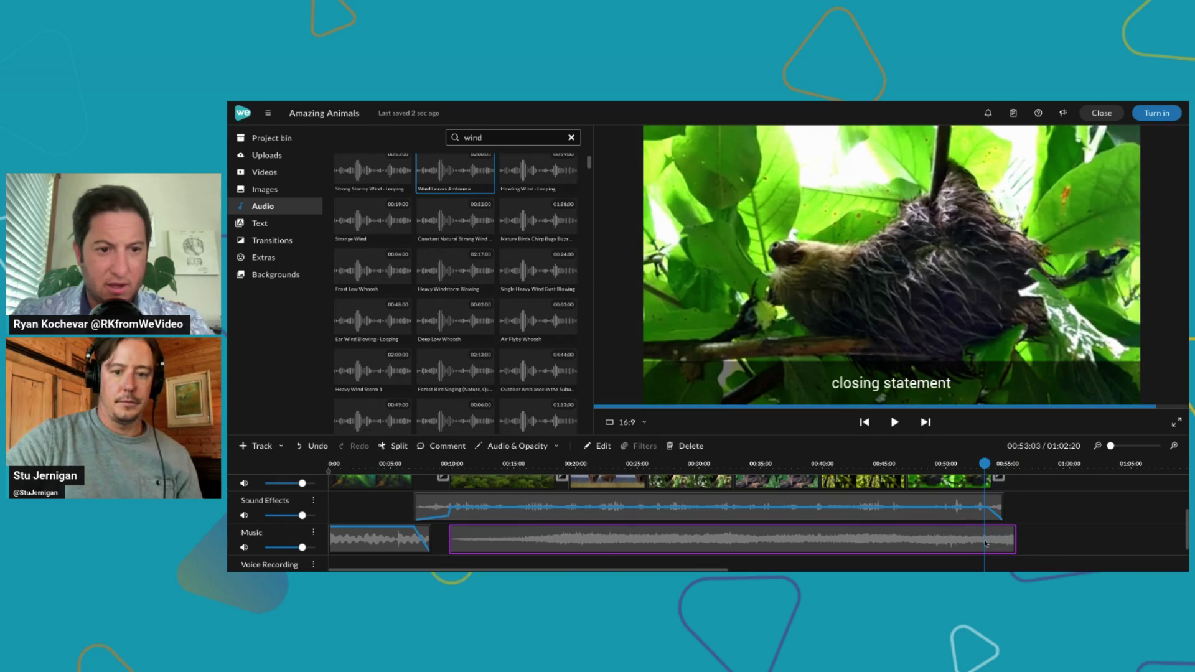
pyautogui.moveTo(990, 436); pyautogui.dragTo(983, 282)
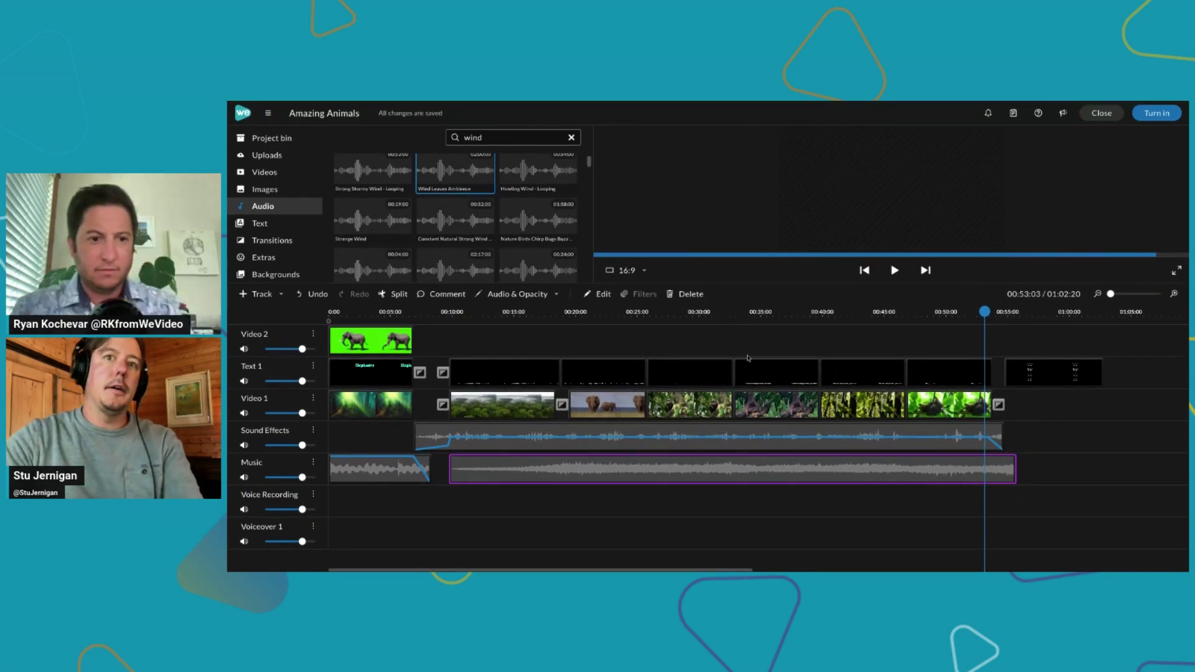
pyautogui.click(555, 296)
pyautogui.click(554, 314)
pyautogui.click(555, 295)
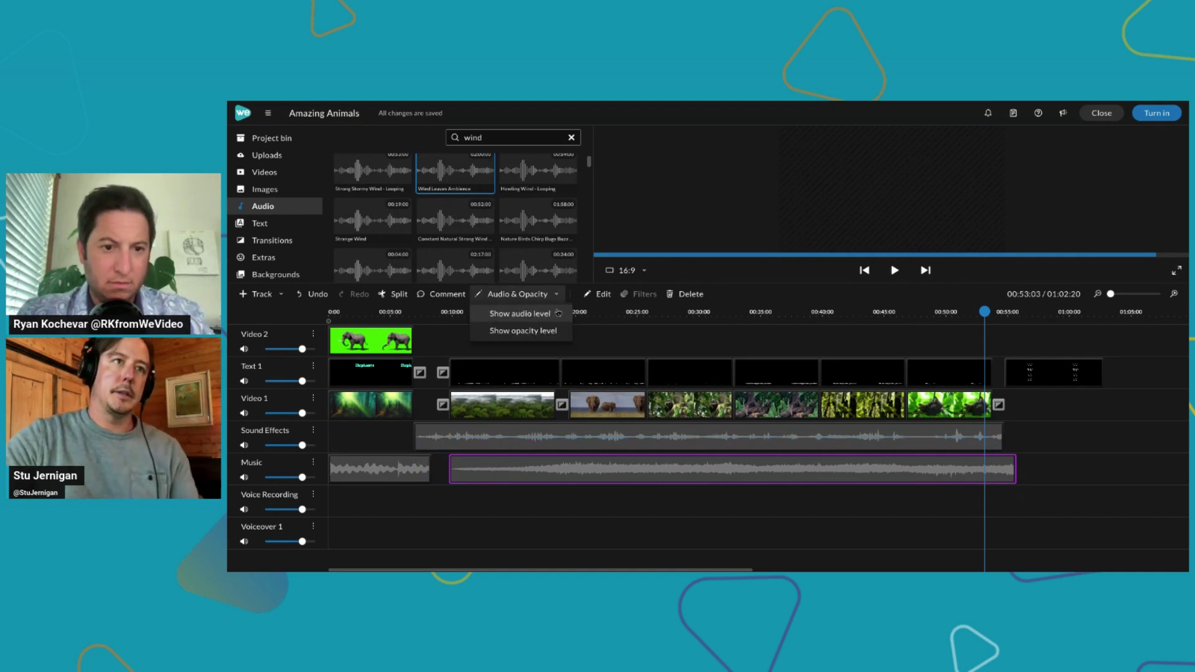
pyautogui.click(557, 313)
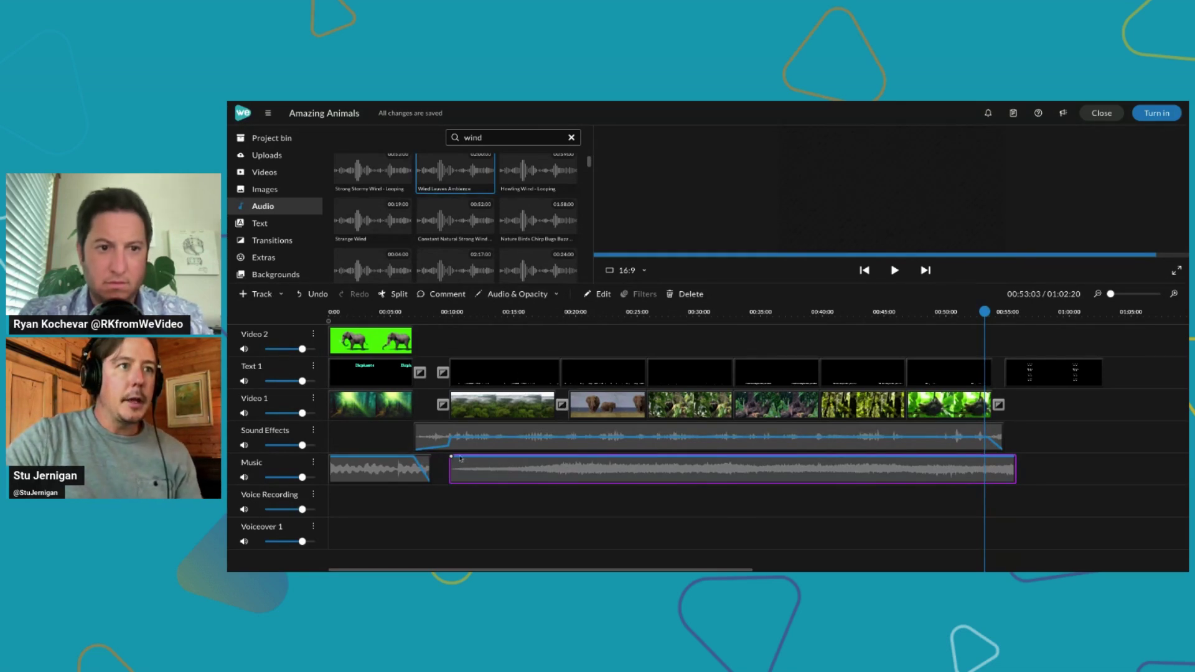
# Fade the wind clip from silence to a low volume near 13 seconds, hold it to about 53 seconds, and fade it out.
pyautogui.moveTo(451, 457); pyautogui.dragTo(494, 476)
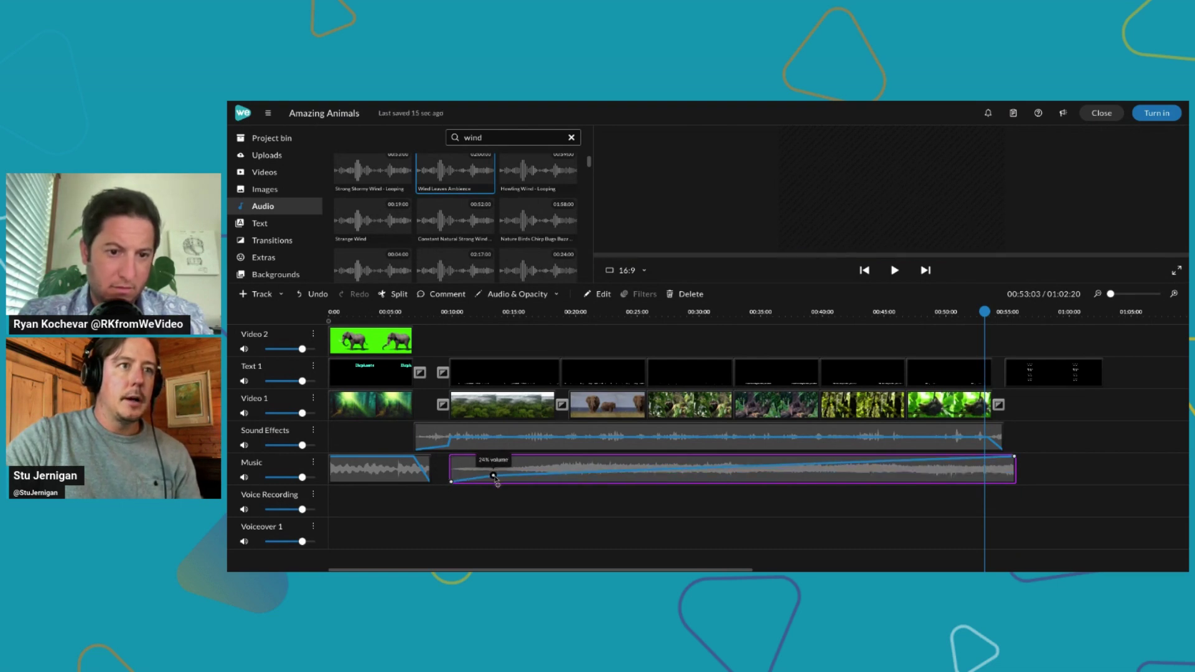
pyautogui.moveTo(1014, 458)
pyautogui.moveTo(1014, 458); pyautogui.dragTo(1015, 481)
pyautogui.moveTo(494, 480)
pyautogui.moveTo(496, 483); pyautogui.dragTo(496, 483)
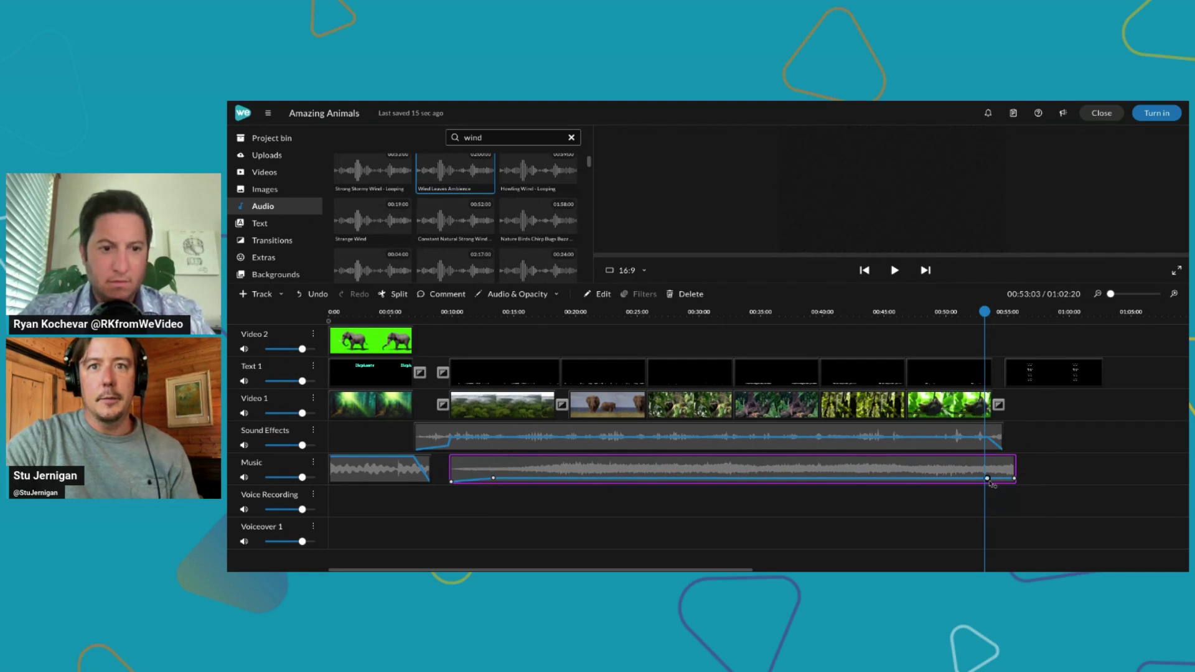
pyautogui.moveTo(1014, 479); pyautogui.dragTo(1014, 482)
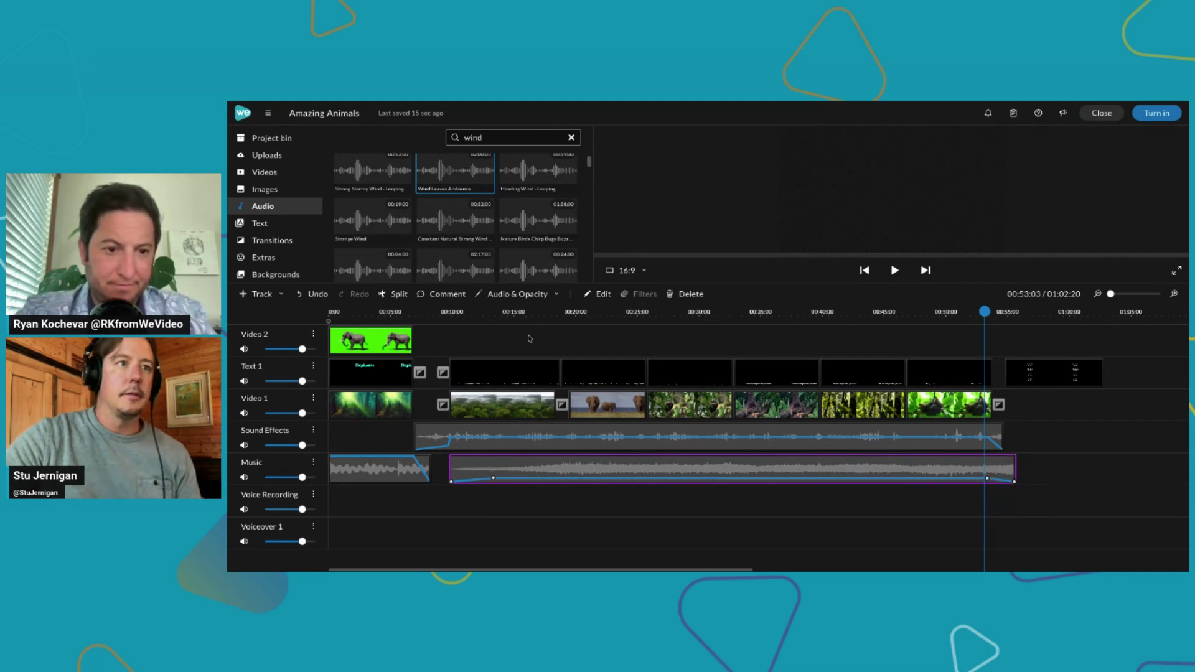
# Play the video from the beginning to check how the opening music, bird song and wind blend.
pyautogui.click(414, 311)
pyautogui.moveTo(414, 311); pyautogui.dragTo(315, 317)
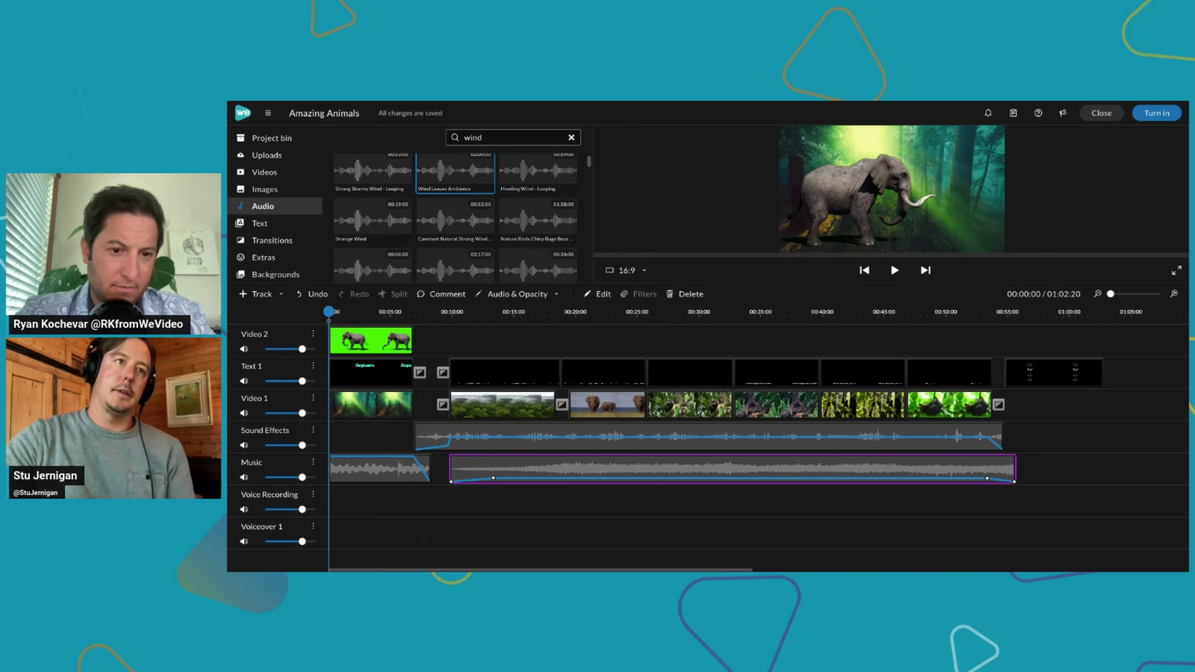
pyautogui.press('space')
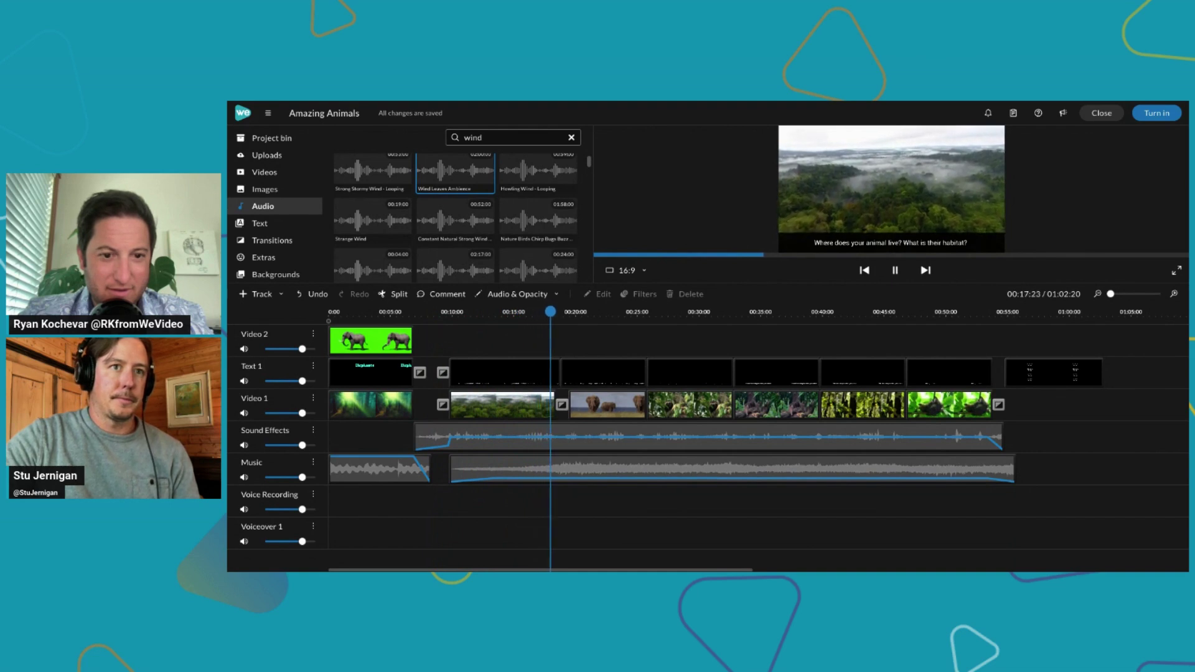
pyautogui.click(732, 468)
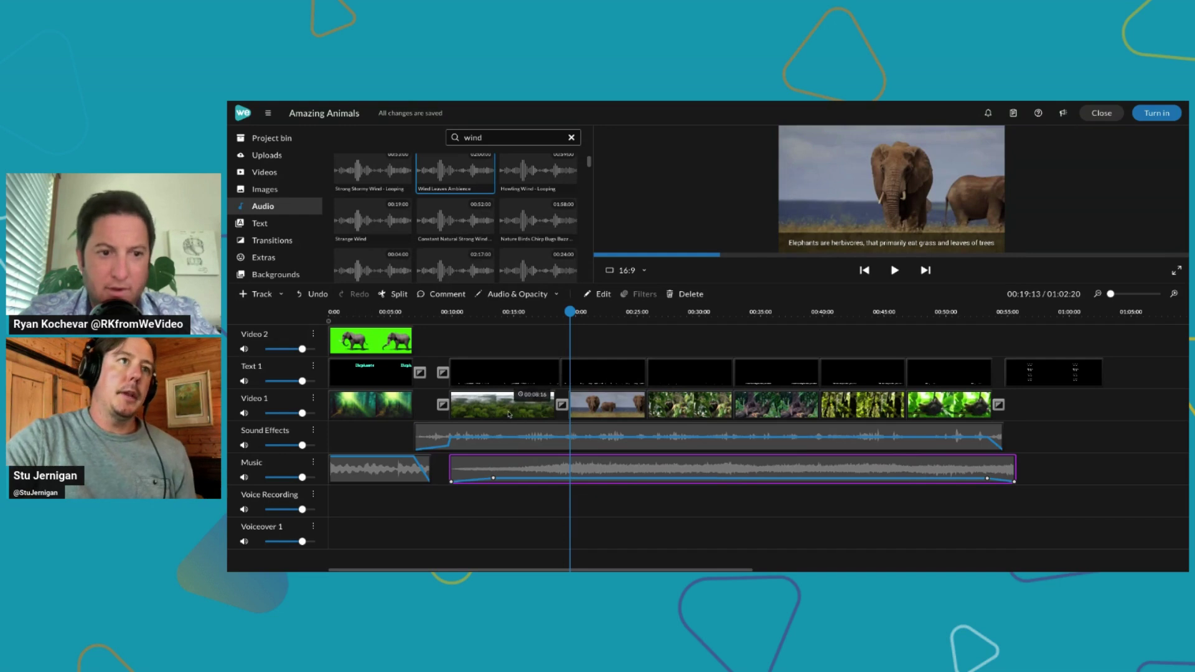
# Place the voice recording from the project bin on the Voice Recording track, spanning about 00:18:20 to 00:31.
pyautogui.click(286, 139)
pyautogui.scroll(-5, 514, 262)
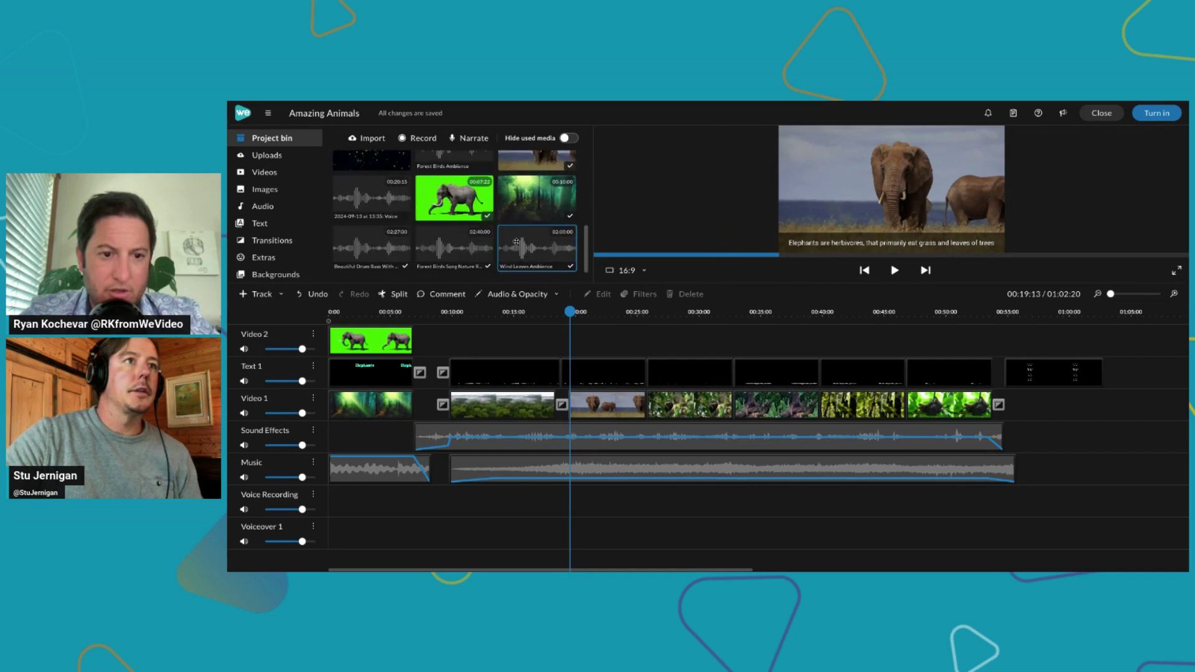
pyautogui.scroll(1, 352, 239)
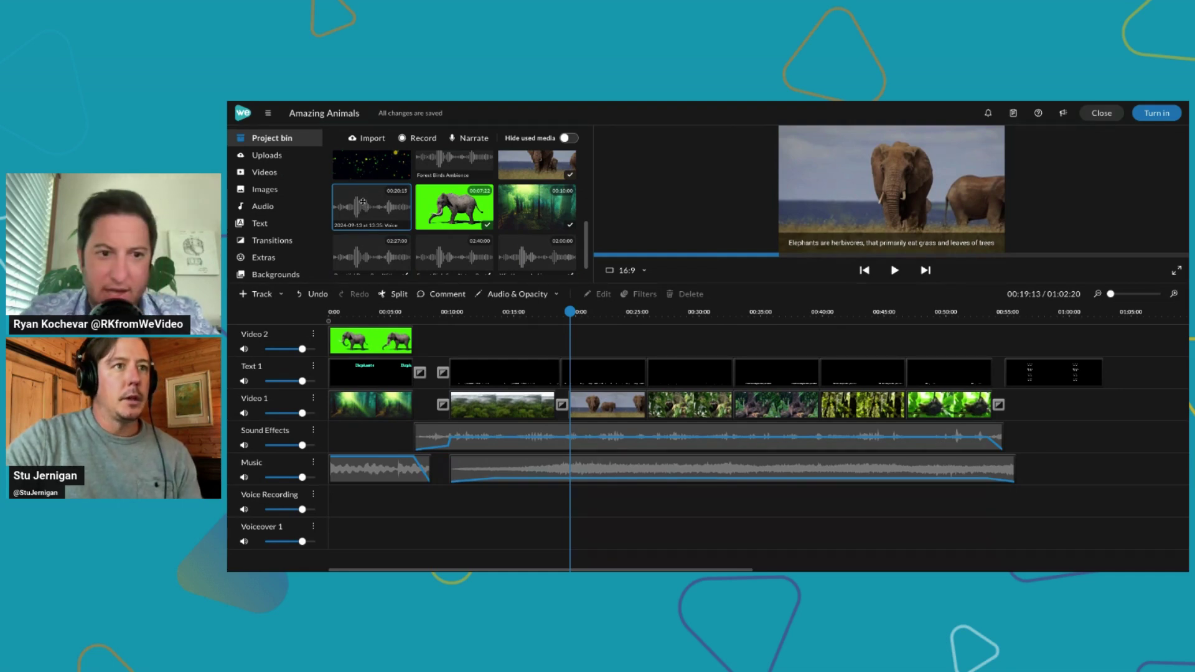
pyautogui.moveTo(371, 209); pyautogui.dragTo(613, 501)
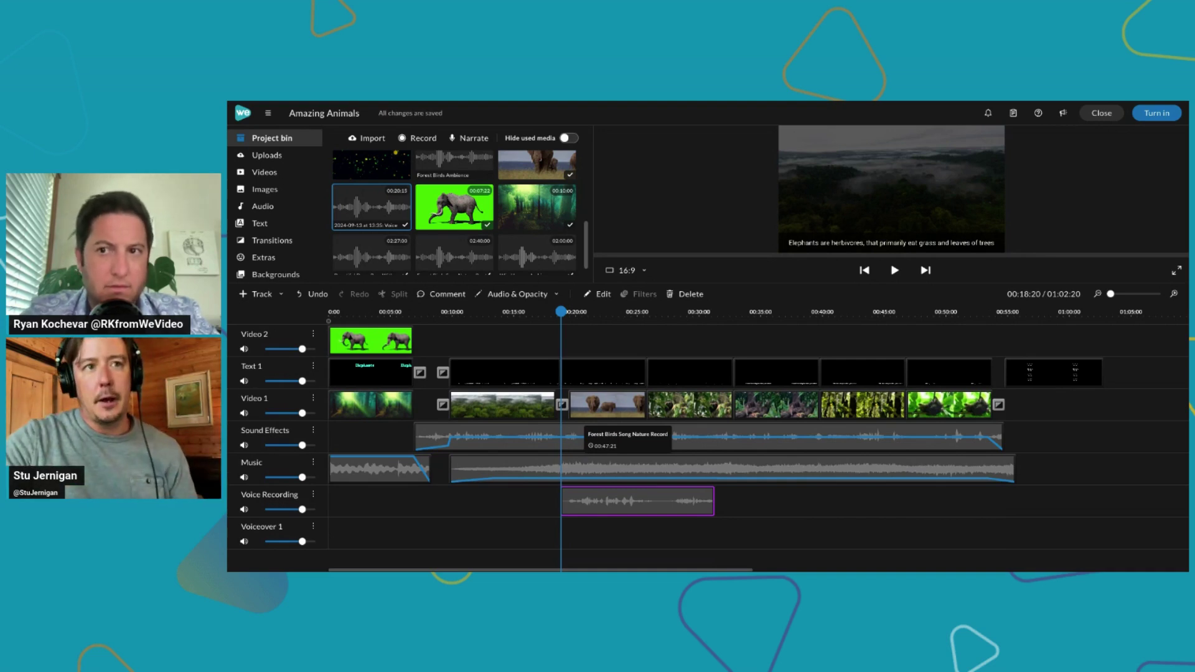
# Duck the bird song clip to about 14% volume from 00:18:23 to about 31 seconds, raising it back to its earlier level afterward.
pyautogui.click(576, 437)
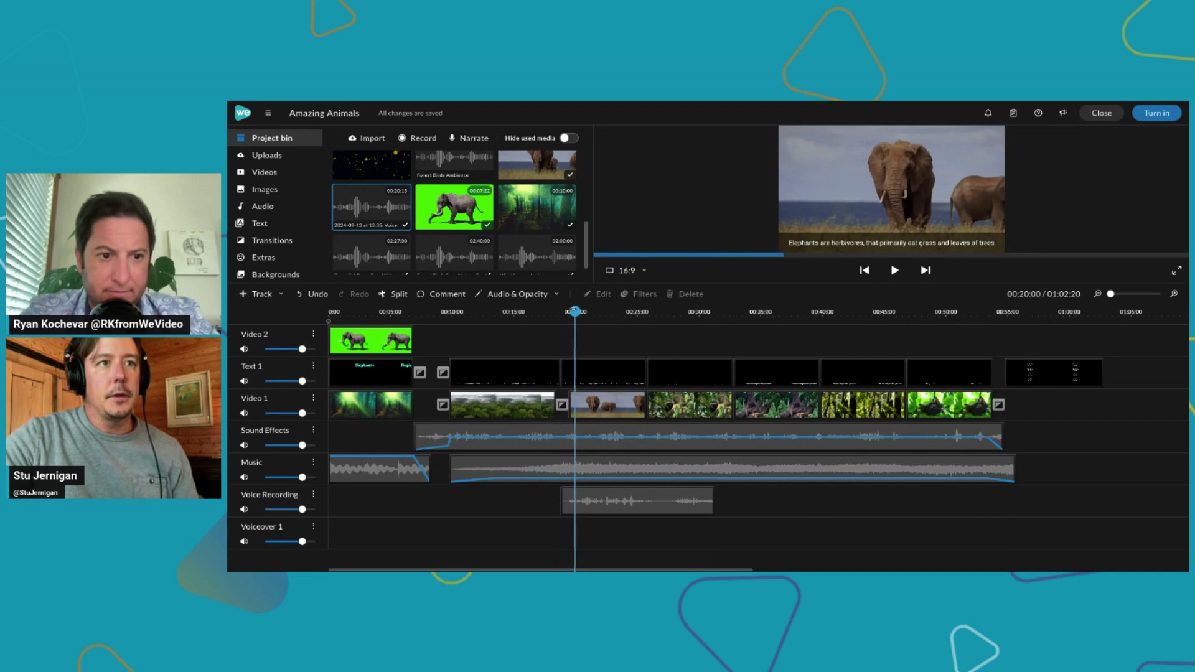
pyautogui.click(562, 443)
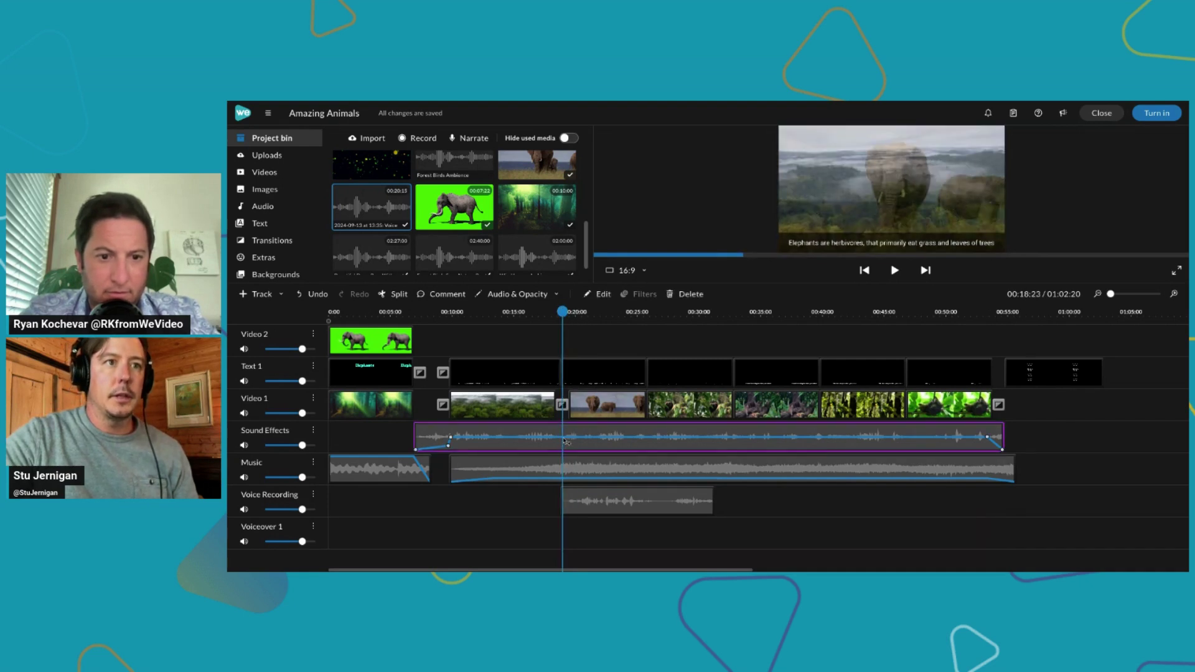
pyautogui.moveTo(563, 438); pyautogui.dragTo(565, 452)
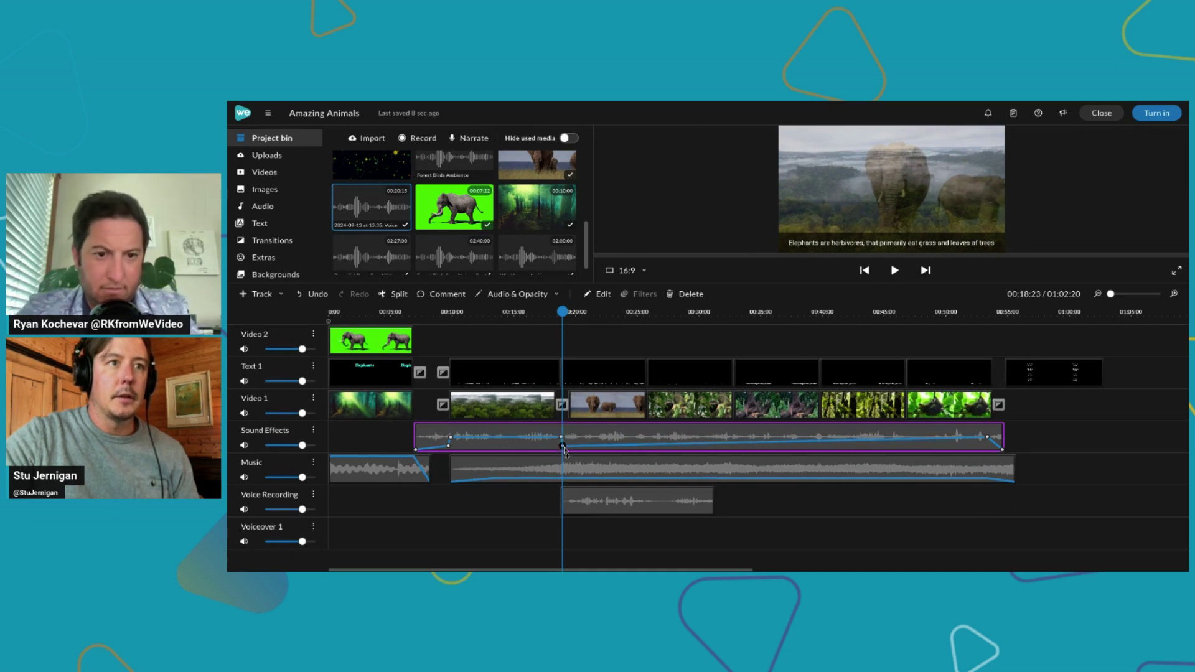
pyautogui.moveTo(722, 443); pyautogui.dragTo(720, 447)
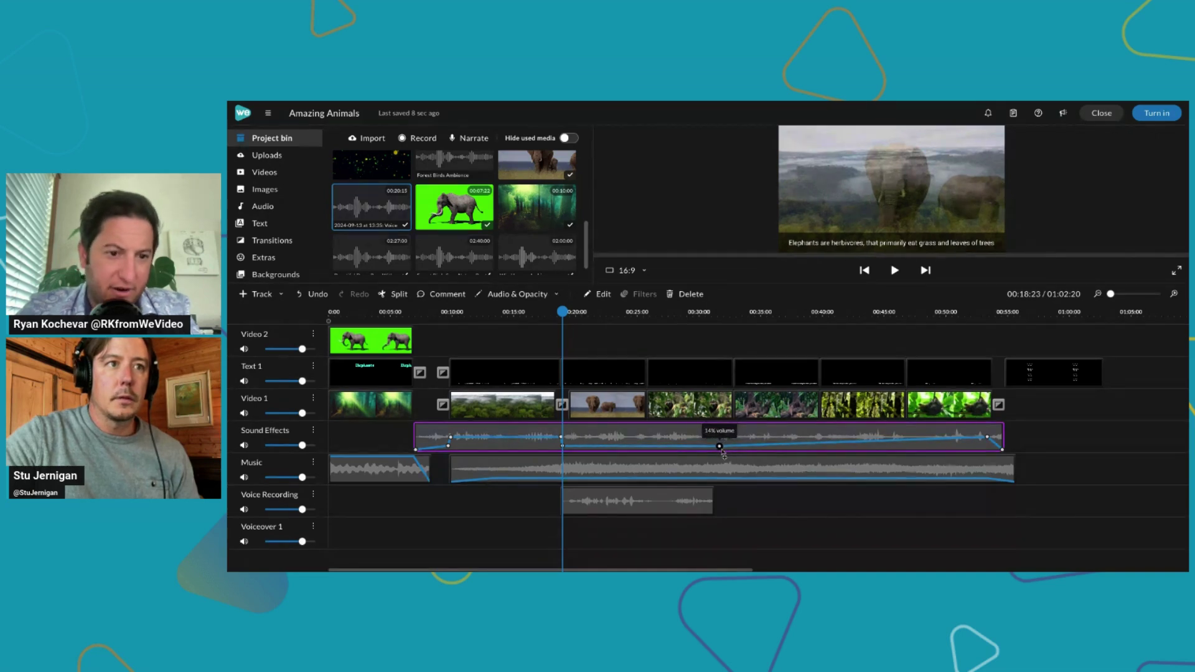
pyautogui.click(563, 446)
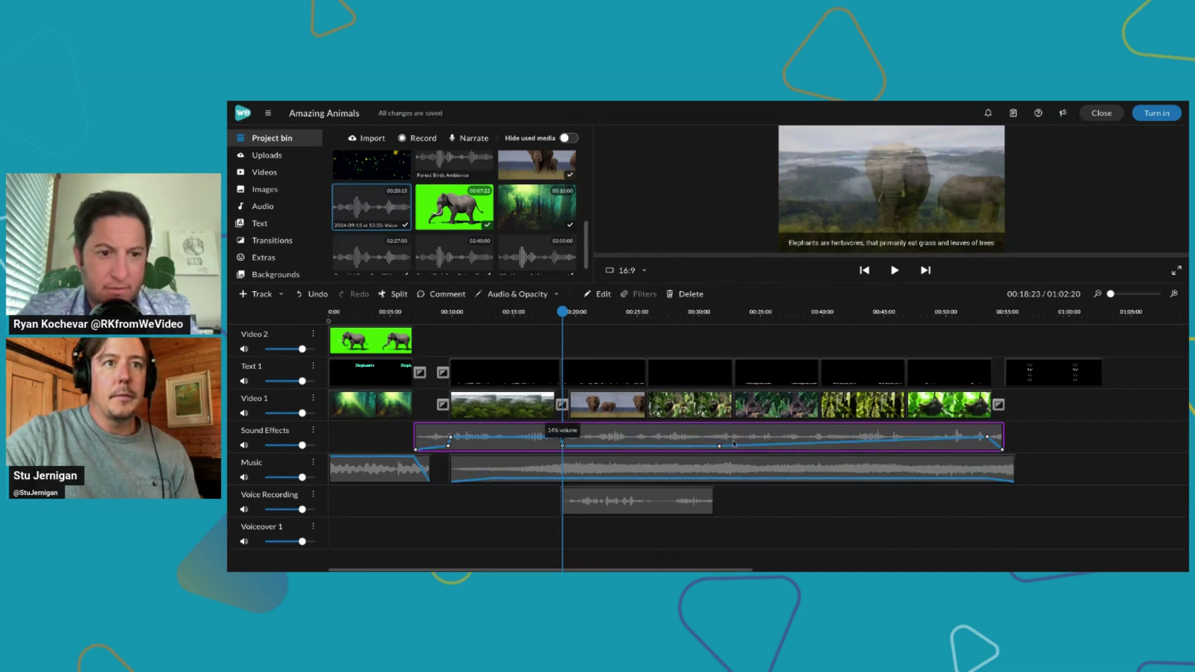
pyautogui.moveTo(726, 445); pyautogui.dragTo(728, 441)
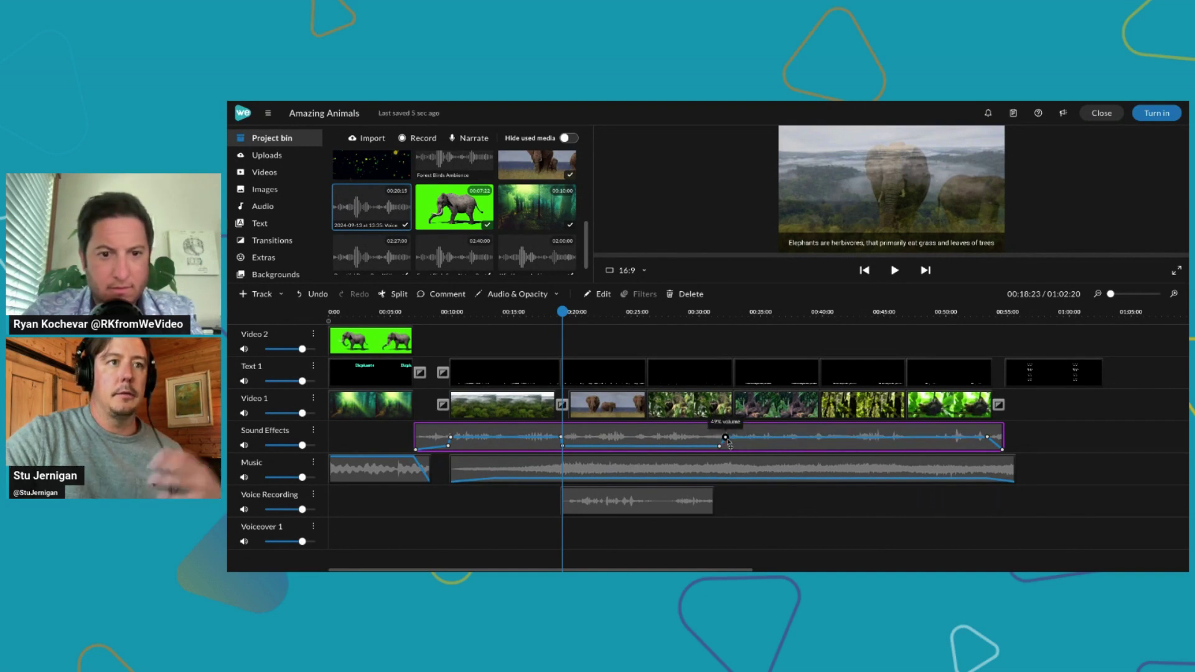
# Play the video from about 00:17:19 to check how the bird song drops beneath the voice recording.
pyautogui.click(558, 312)
pyautogui.click(559, 313)
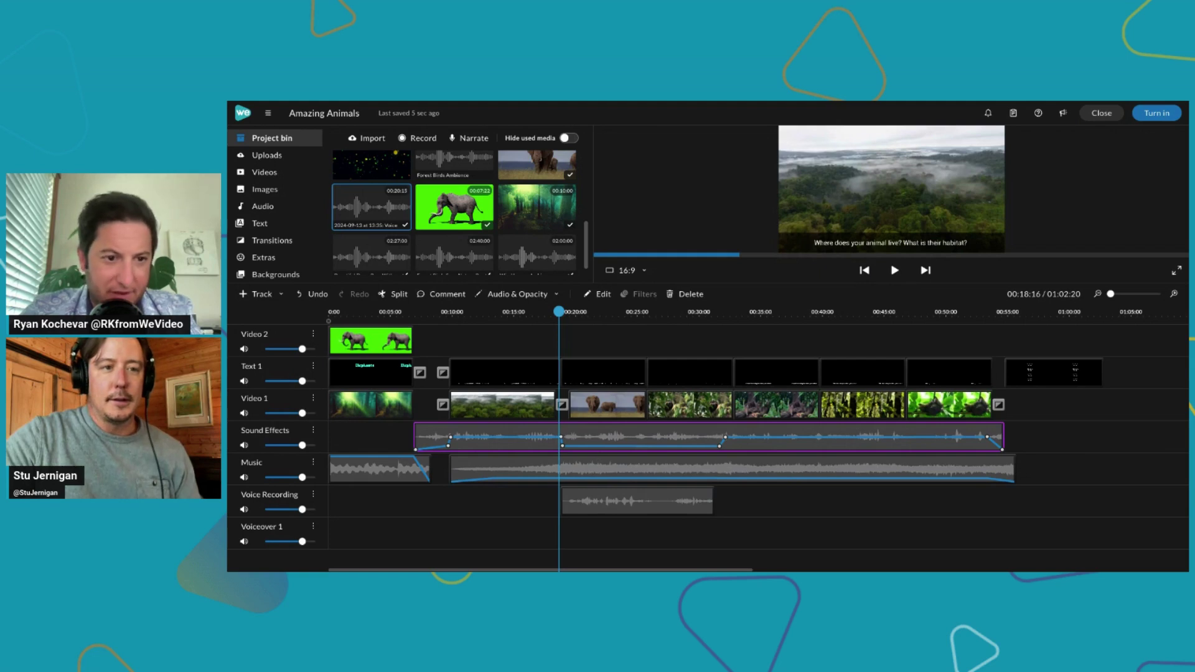
pyautogui.moveTo(559, 313); pyautogui.dragTo(549, 313)
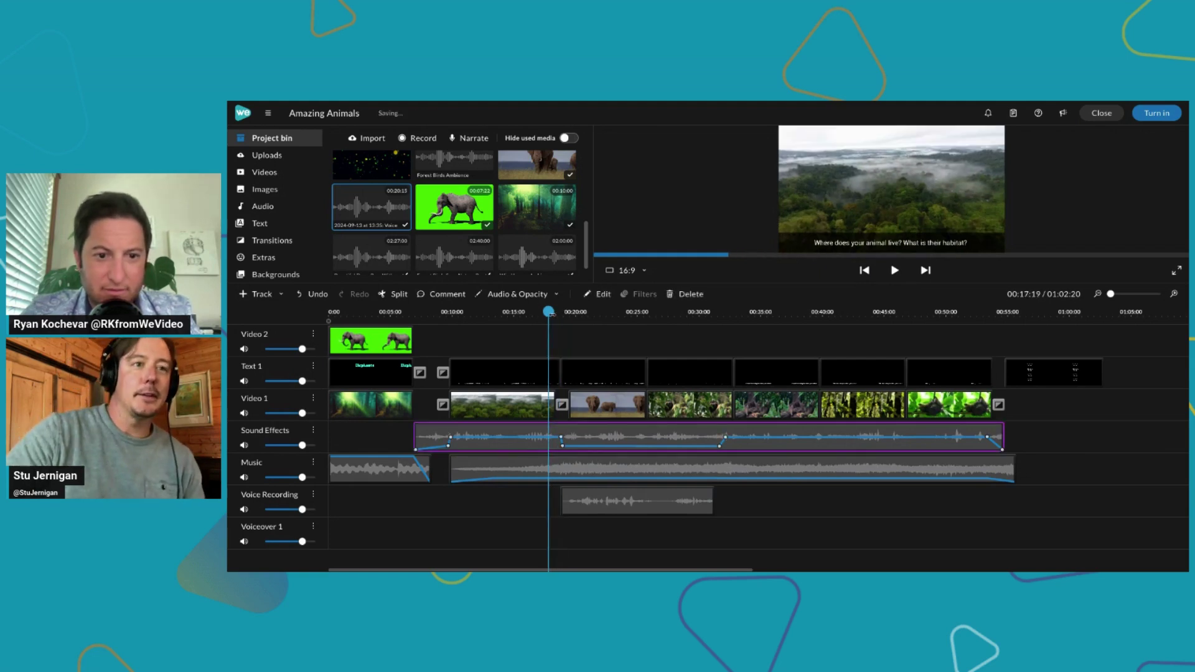
pyautogui.press('space')
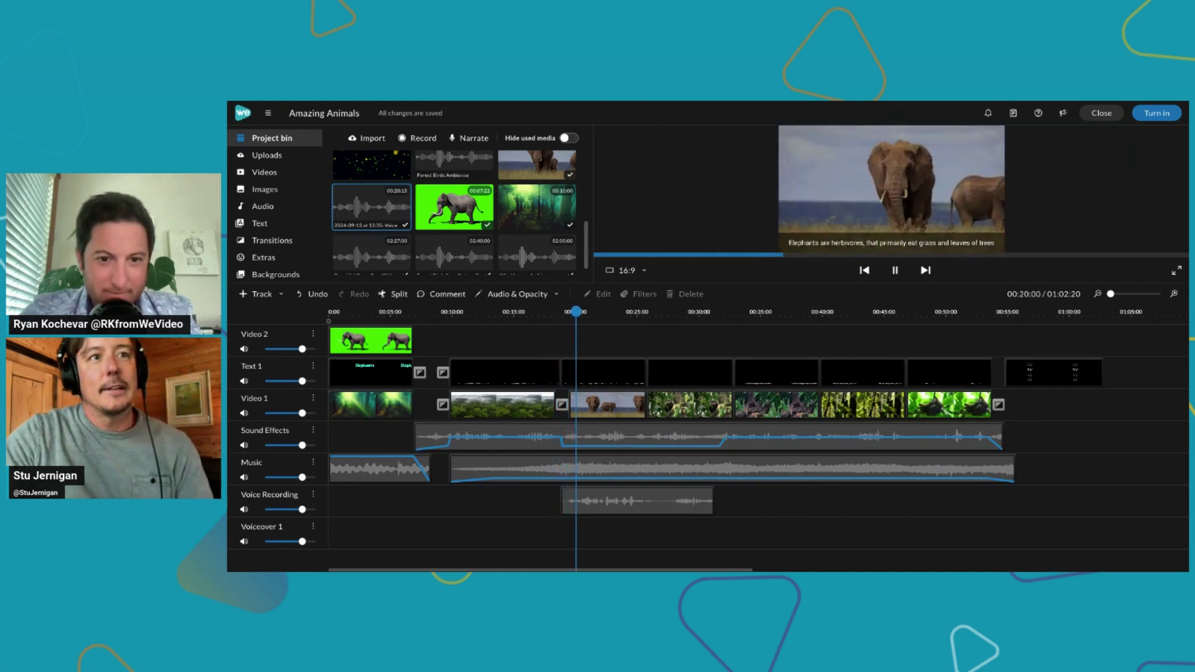
# Duck the wind clip to about 8% volume beneath the voice recording and raise it again past the recording's end.
pyautogui.click(560, 479)
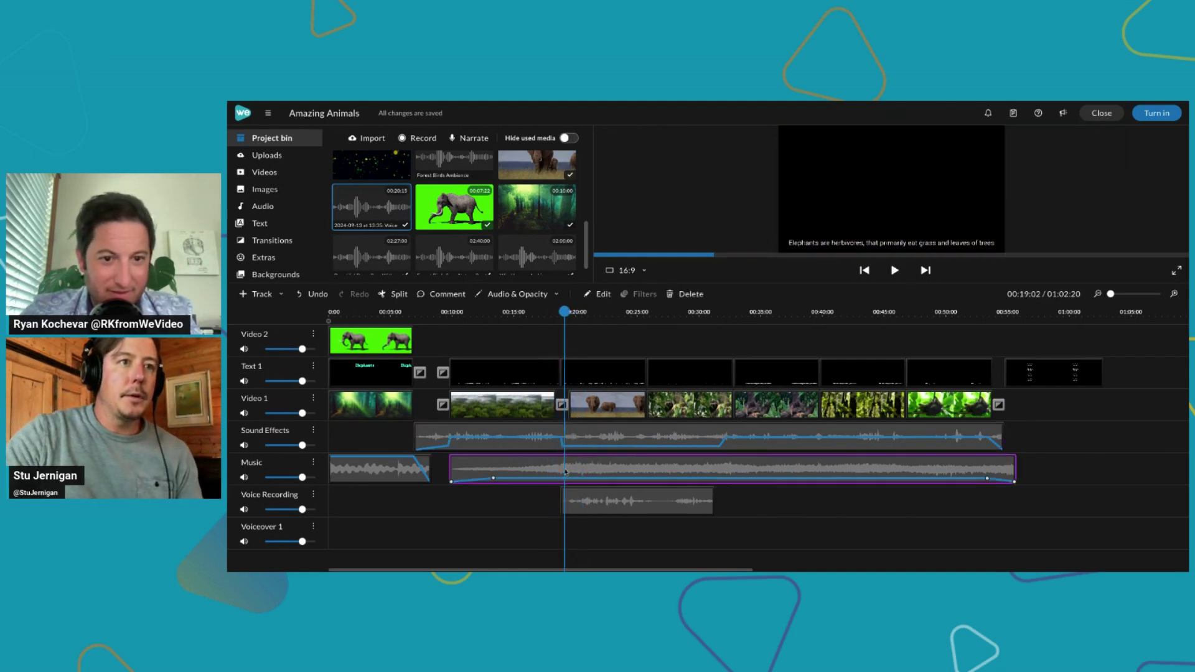
pyautogui.click(559, 478)
pyautogui.moveTo(566, 482); pyautogui.dragTo(567, 489)
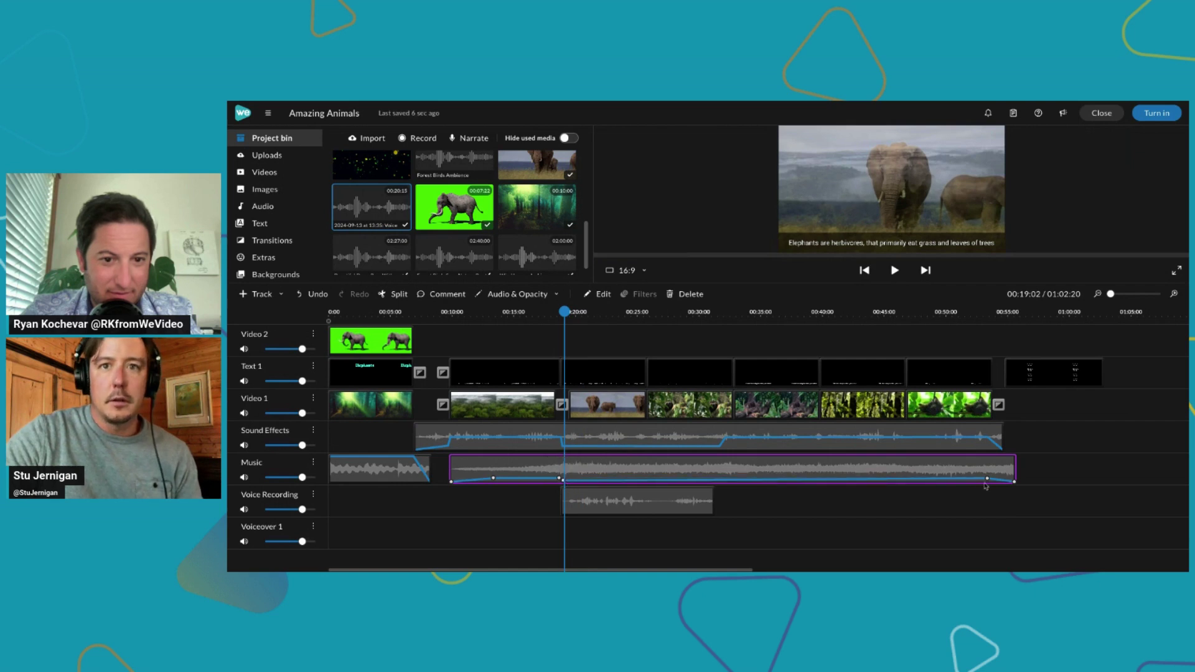
pyautogui.click(714, 481)
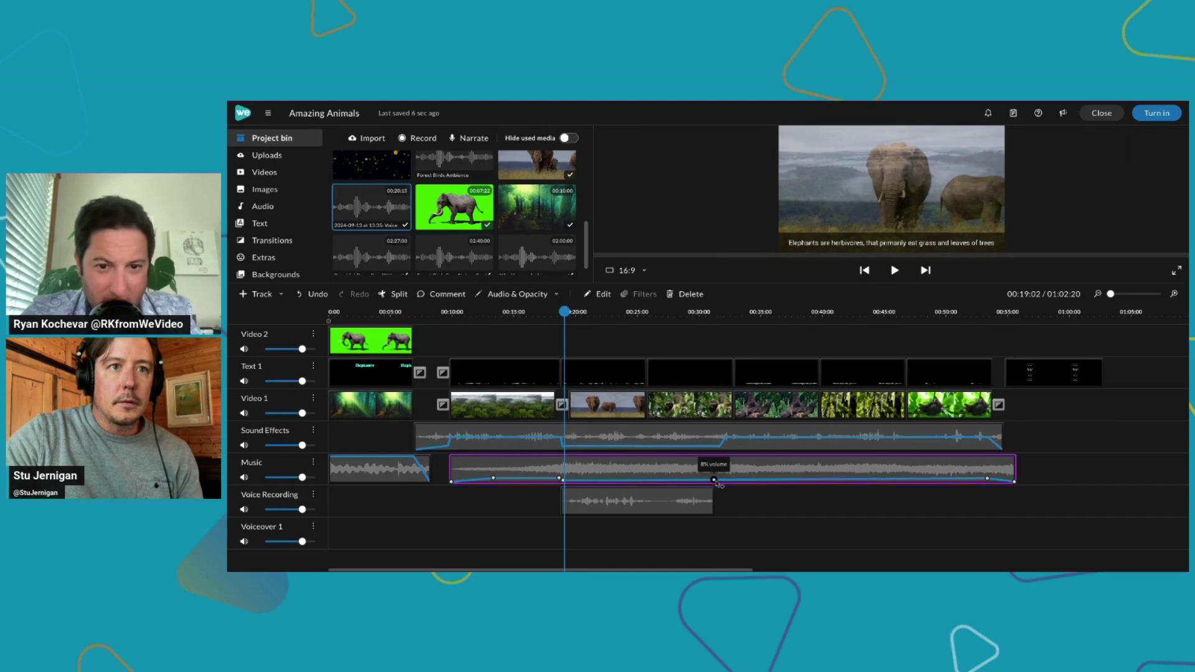
pyautogui.moveTo(717, 489); pyautogui.dragTo(722, 486)
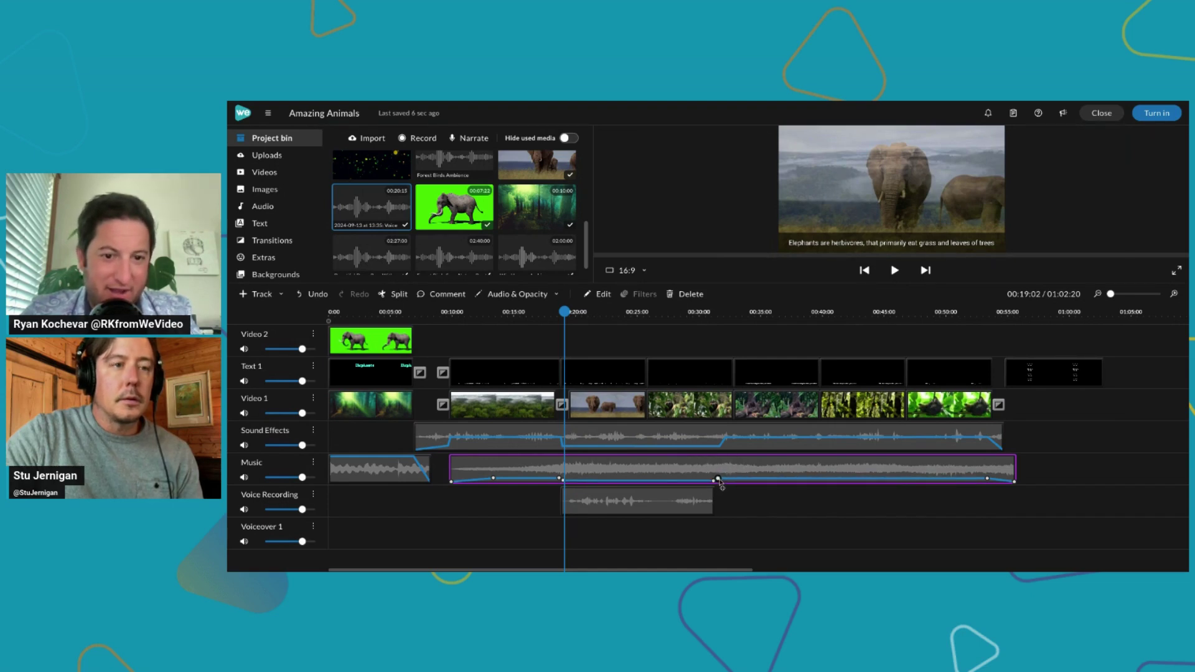
# Extend the start of the voice recording back to about 00:16:17 and play it to find where the speech begins.
pyautogui.click(564, 312)
pyautogui.moveTo(564, 501); pyautogui.dragTo(536, 501)
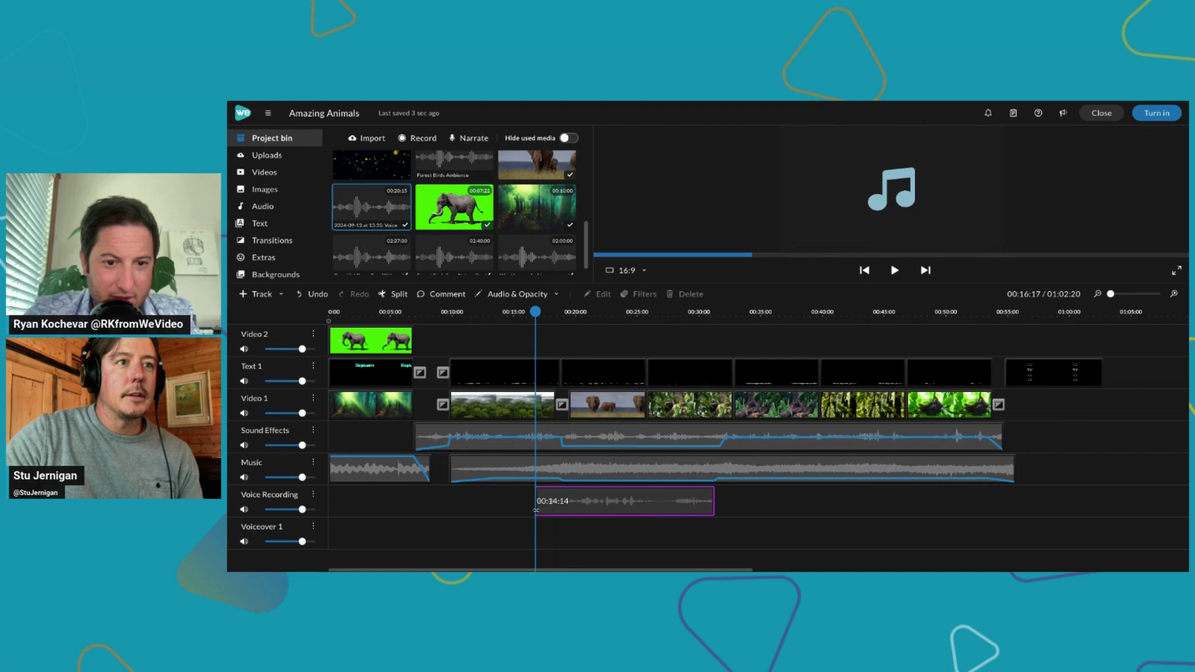
pyautogui.press('space')
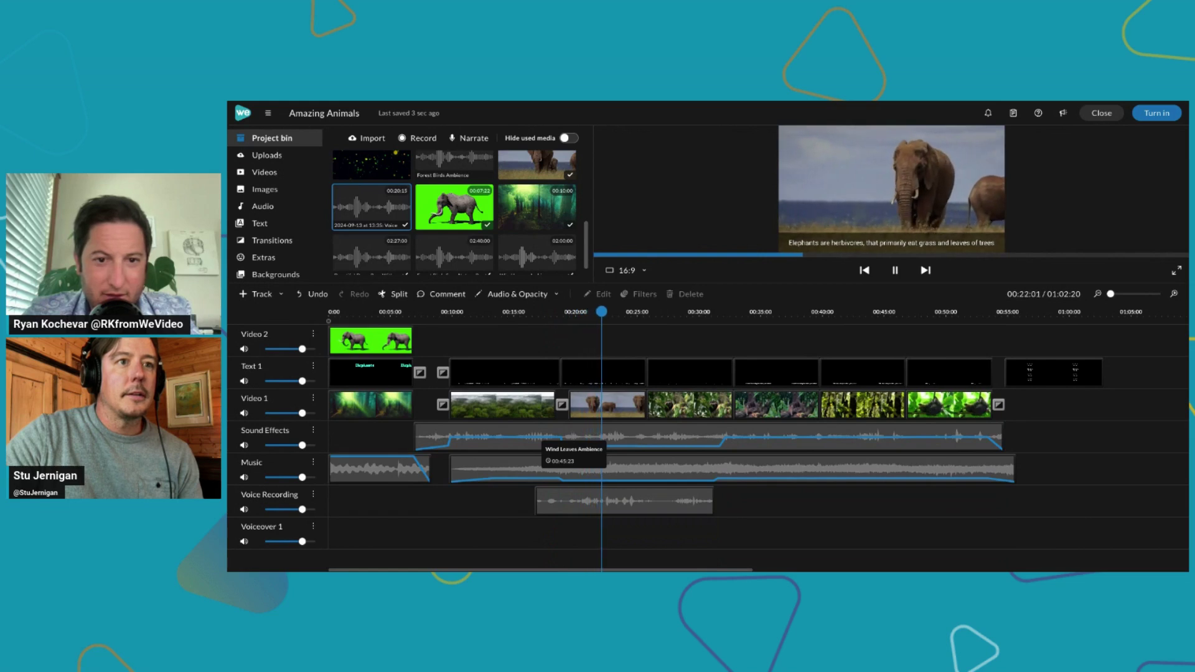
# Split off and delete the voice recording's opening part, then move the rest to start at about 00:19:10 and play it.
pyautogui.click(625, 501)
pyautogui.press('s')
pyautogui.click(564, 513)
pyautogui.press('Delete')
pyautogui.moveTo(628, 503); pyautogui.dragTo(592, 503)
pyautogui.moveTo(568, 311); pyautogui.dragTo(552, 311)
pyautogui.press('space')
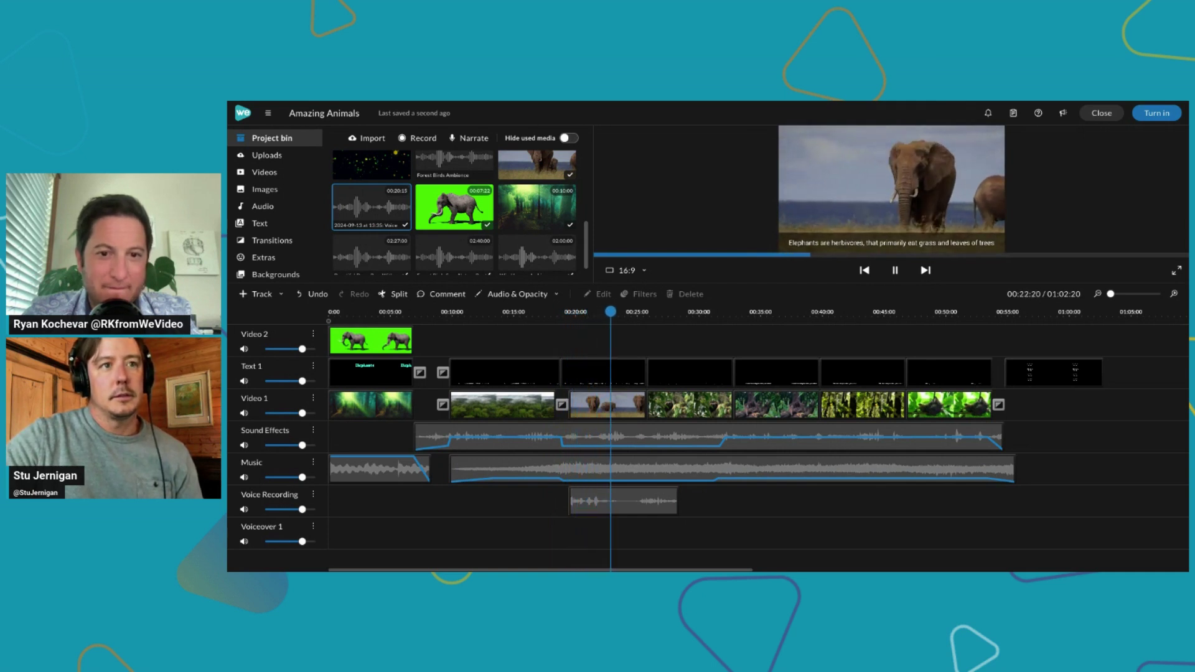
# Split the voice recording at 00:24:02 and delete the part after it.
pyautogui.press('space')
pyautogui.click(594, 501)
pyautogui.press('s')
pyautogui.click(638, 499)
pyautogui.press('Delete')
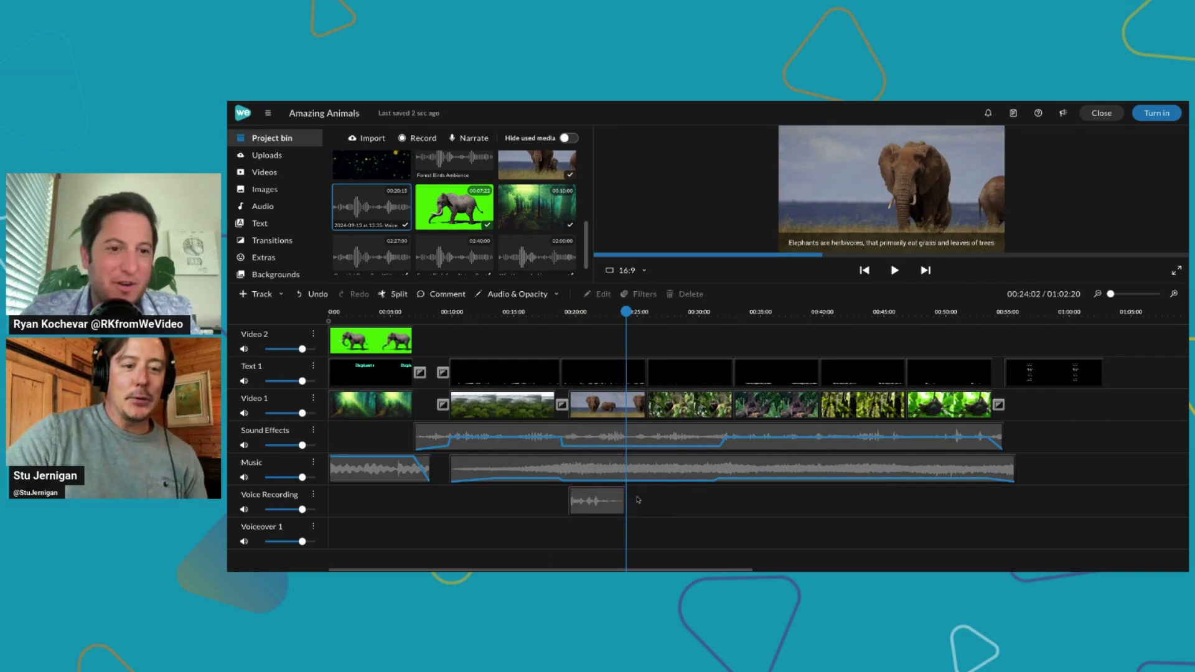
# Delete the trimmed clip from the Voice Recording track and position the playhead at 00:18:22.
pyautogui.moveTo(626, 312); pyautogui.dragTo(568, 322)
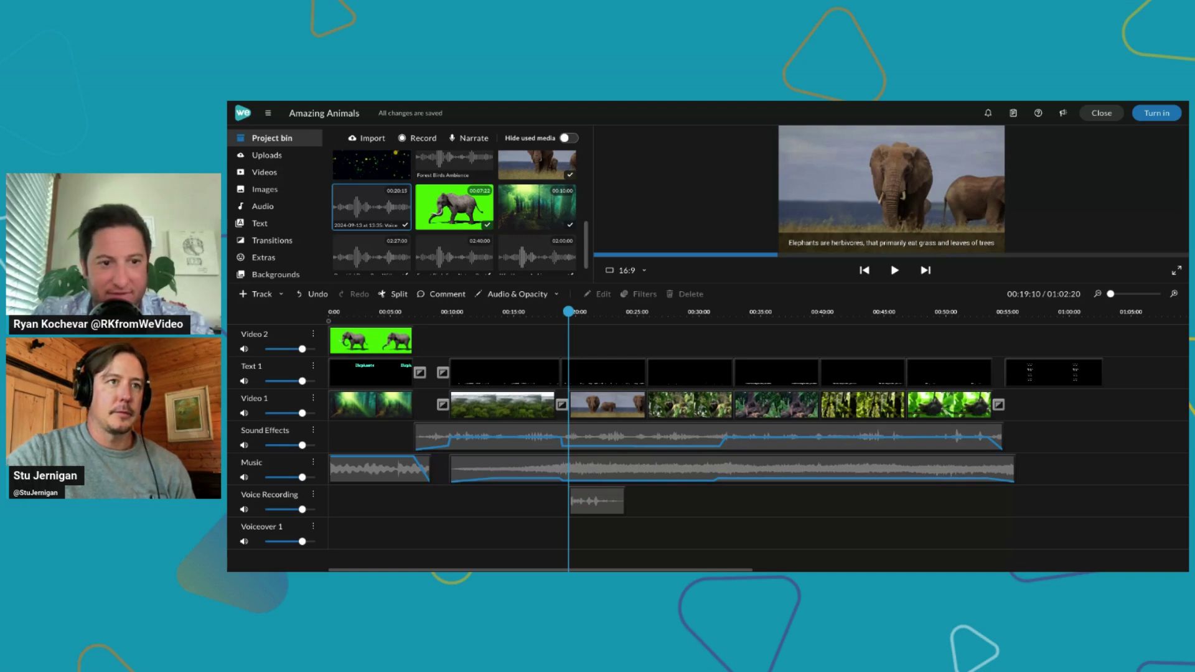
pyautogui.moveTo(569, 334); pyautogui.dragTo(566, 334)
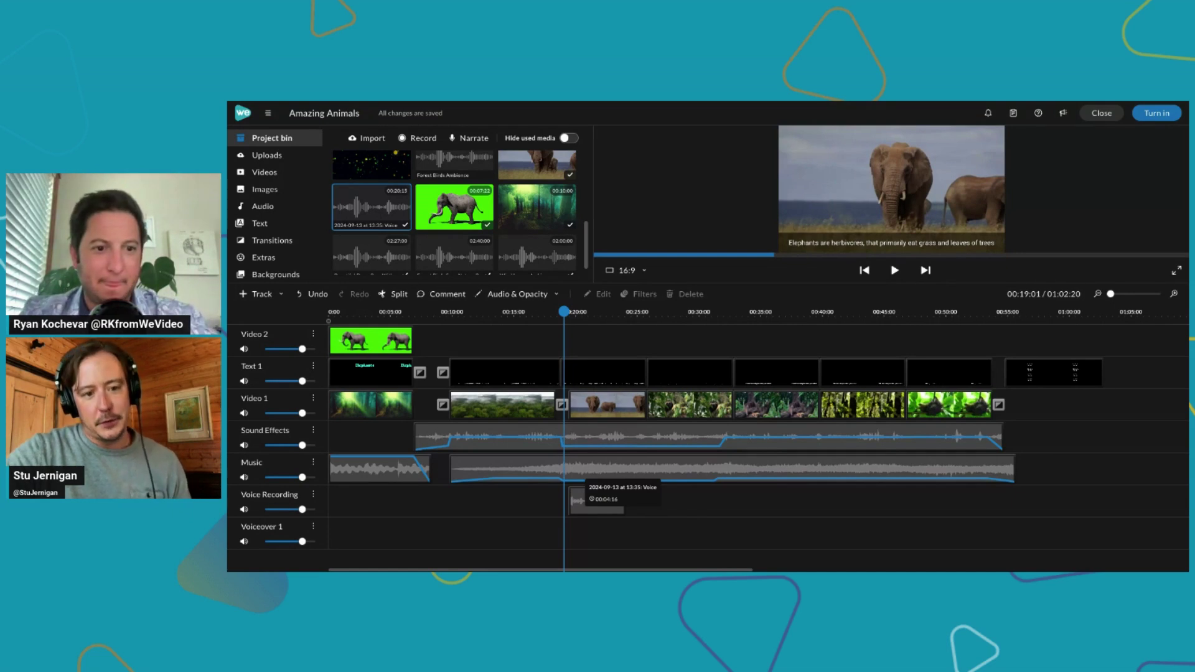
pyautogui.click(588, 313)
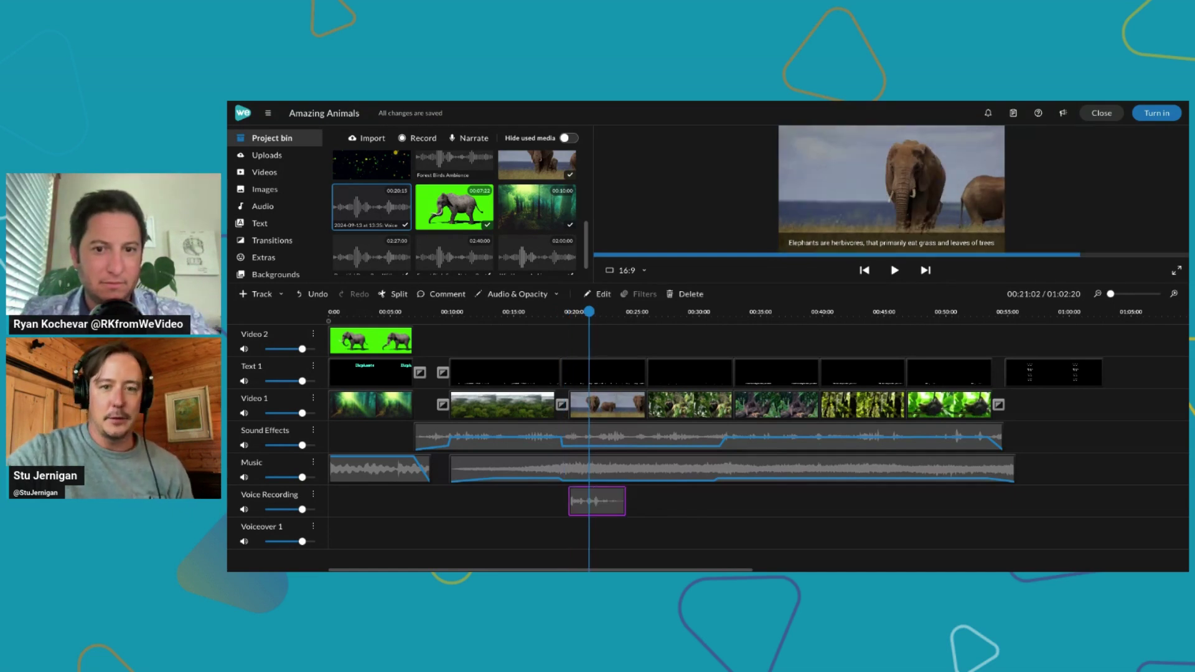
pyautogui.click(562, 311)
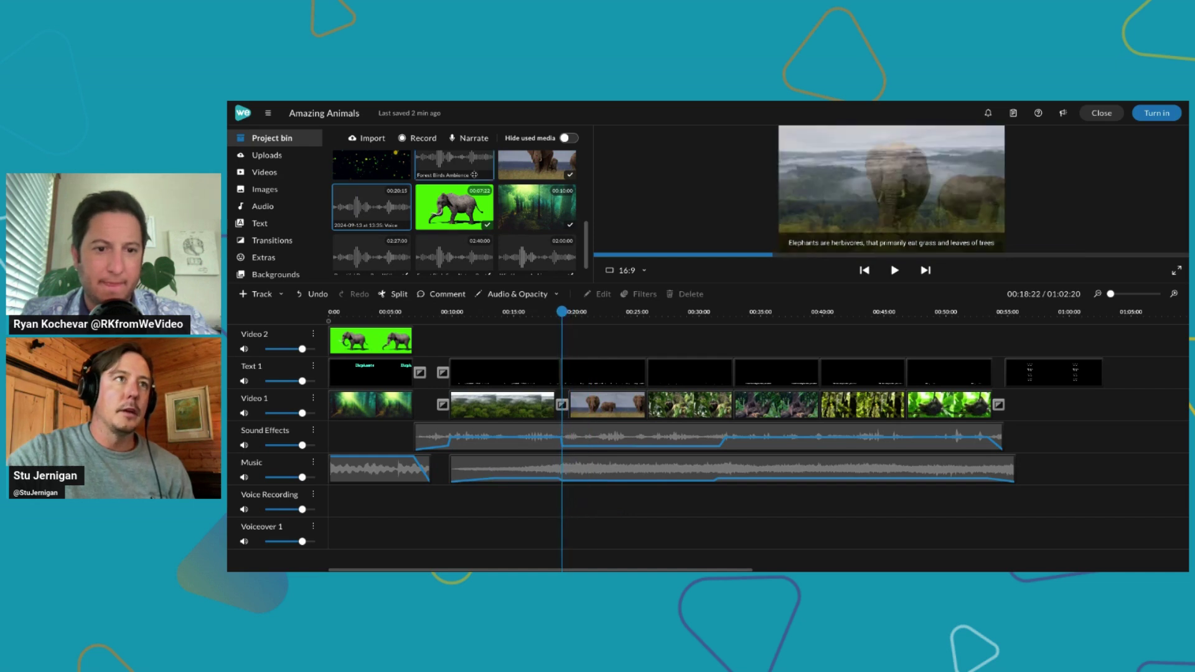
# Record a new narration of about seven seconds from the playhead and save it to the Voiceover 1 track.
pyautogui.click(471, 138)
pyautogui.click(788, 393)
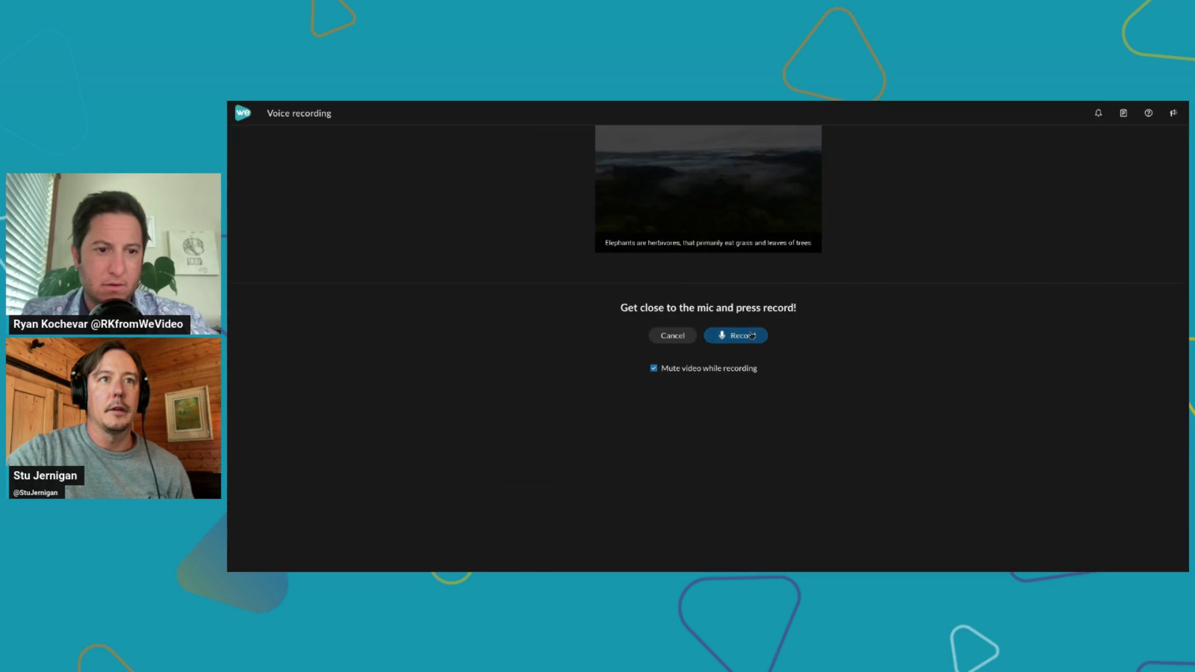
pyautogui.click(750, 339)
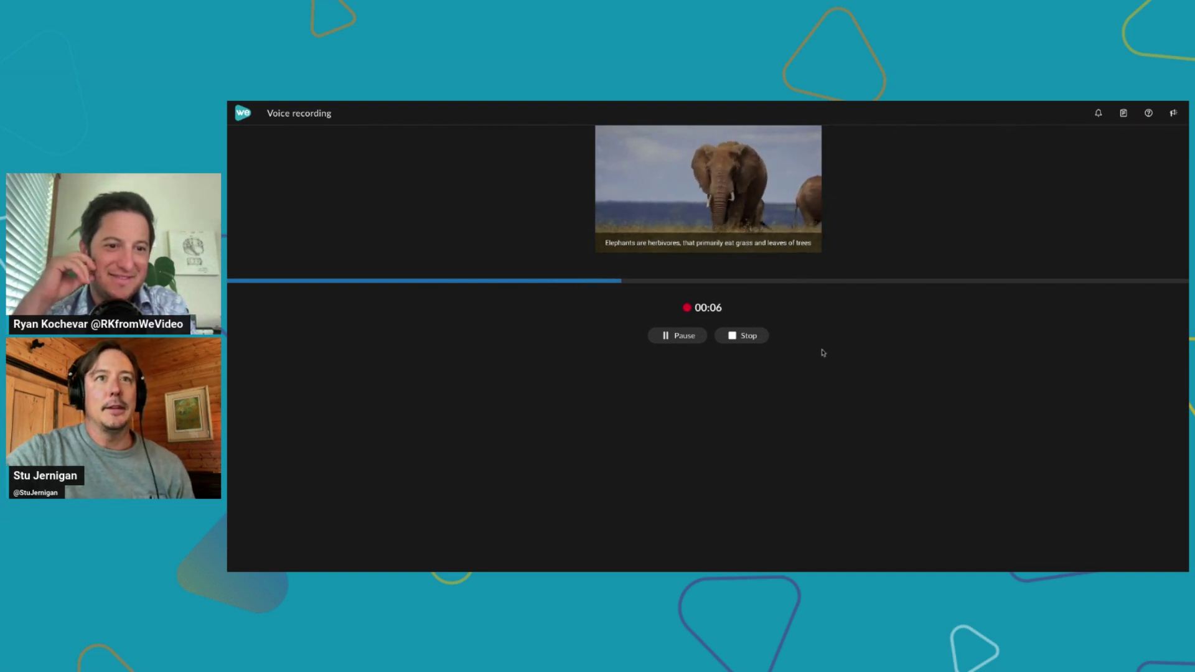
pyautogui.click(744, 337)
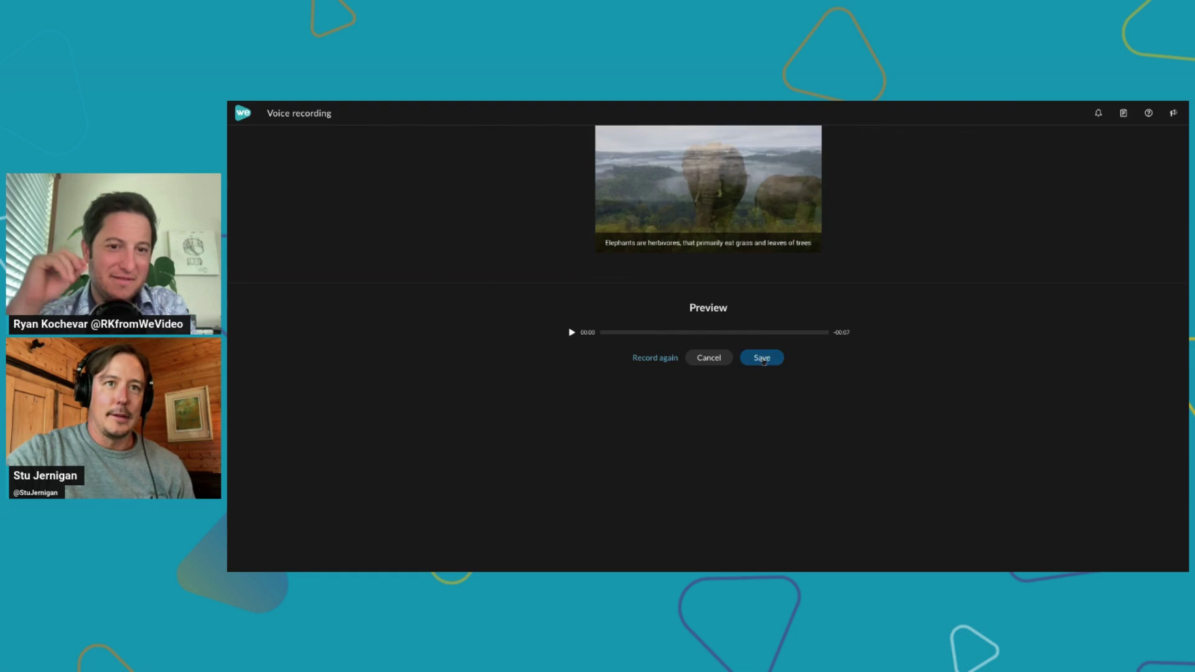
pyautogui.click(760, 358)
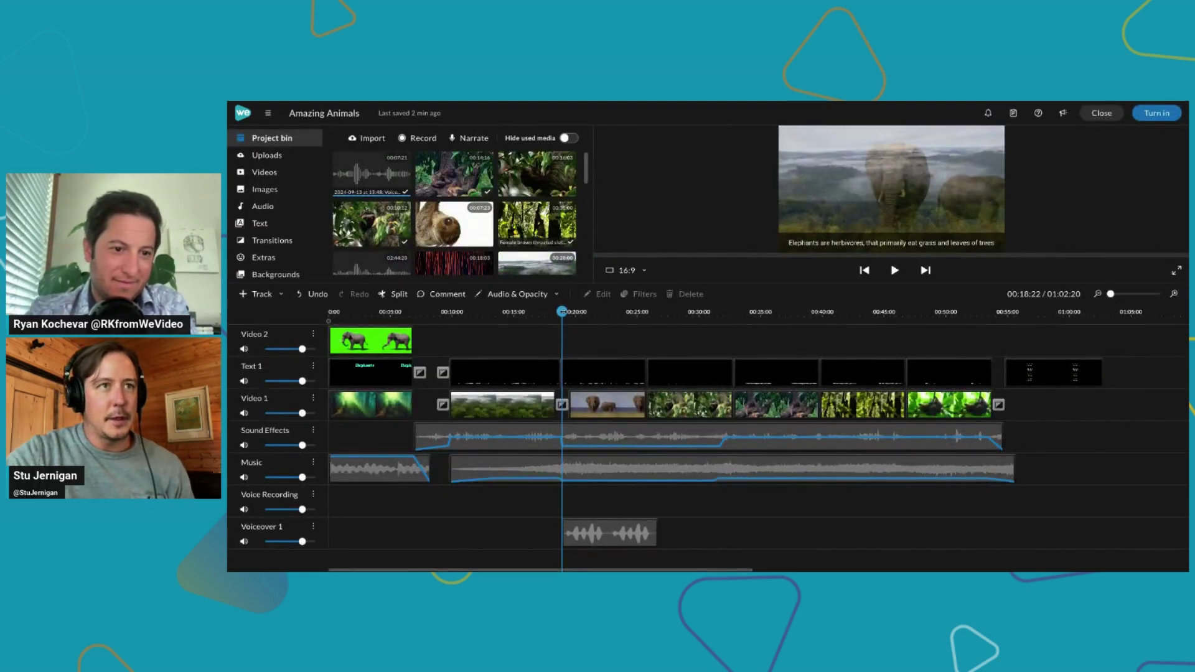
# Play the Voiceover 1 clip from 00:22:03 and split it at 00:23:10.
pyautogui.moveTo(562, 311); pyautogui.dragTo(598, 338)
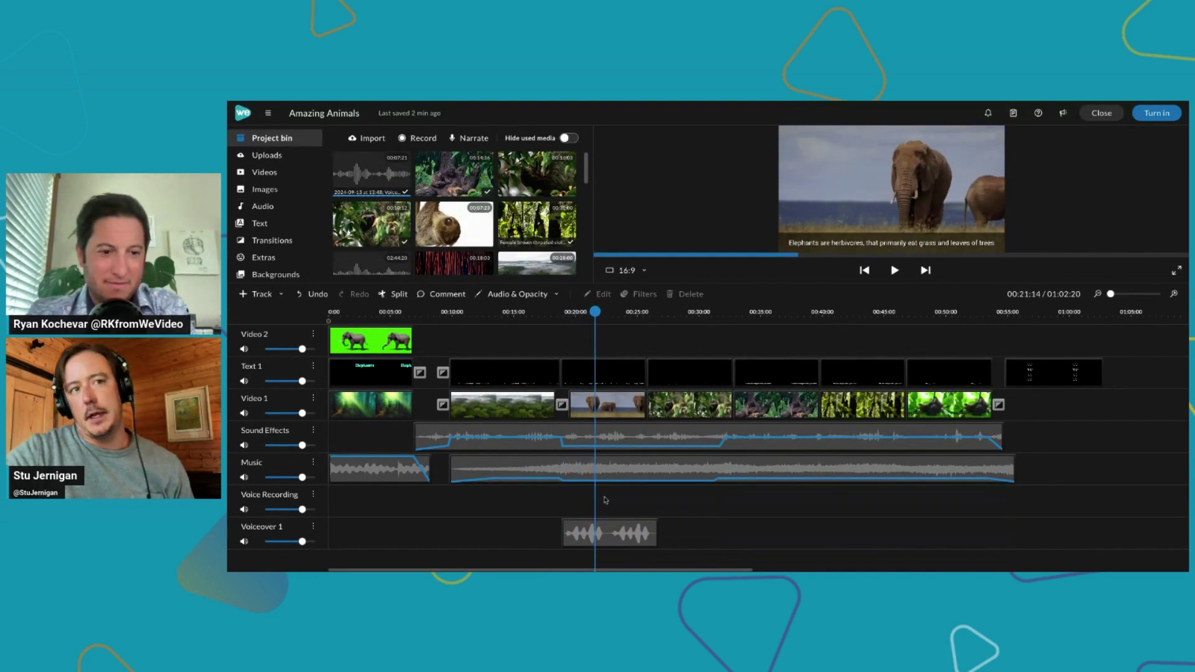
pyautogui.click(607, 532)
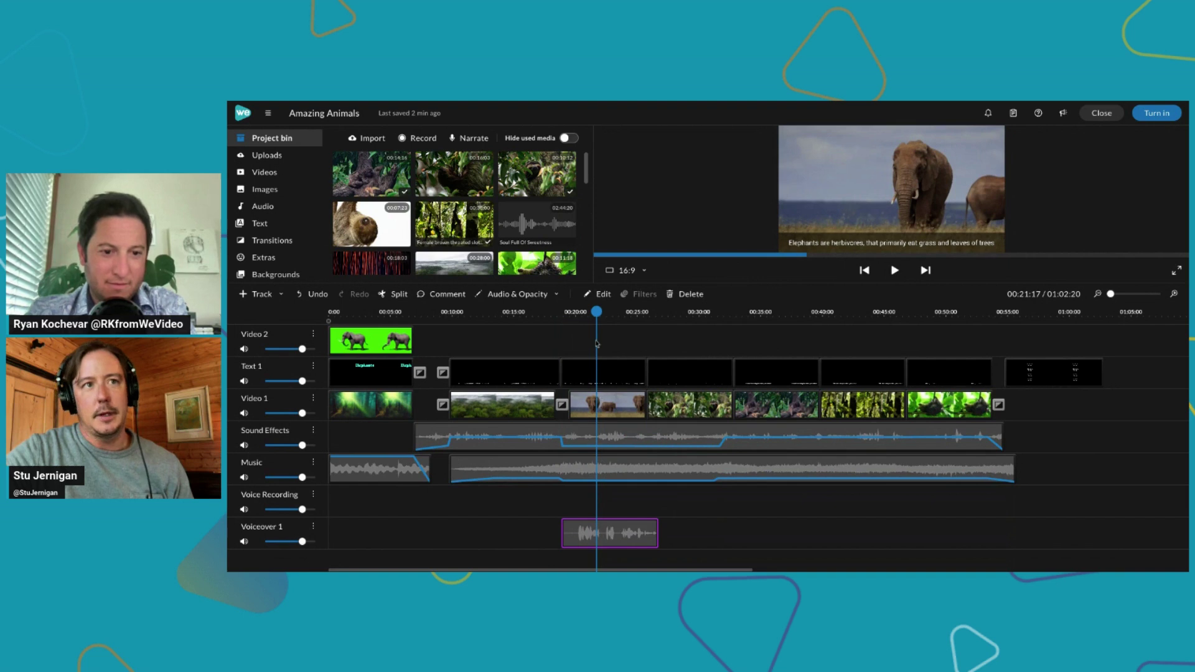
pyautogui.moveTo(596, 311); pyautogui.dragTo(601, 311)
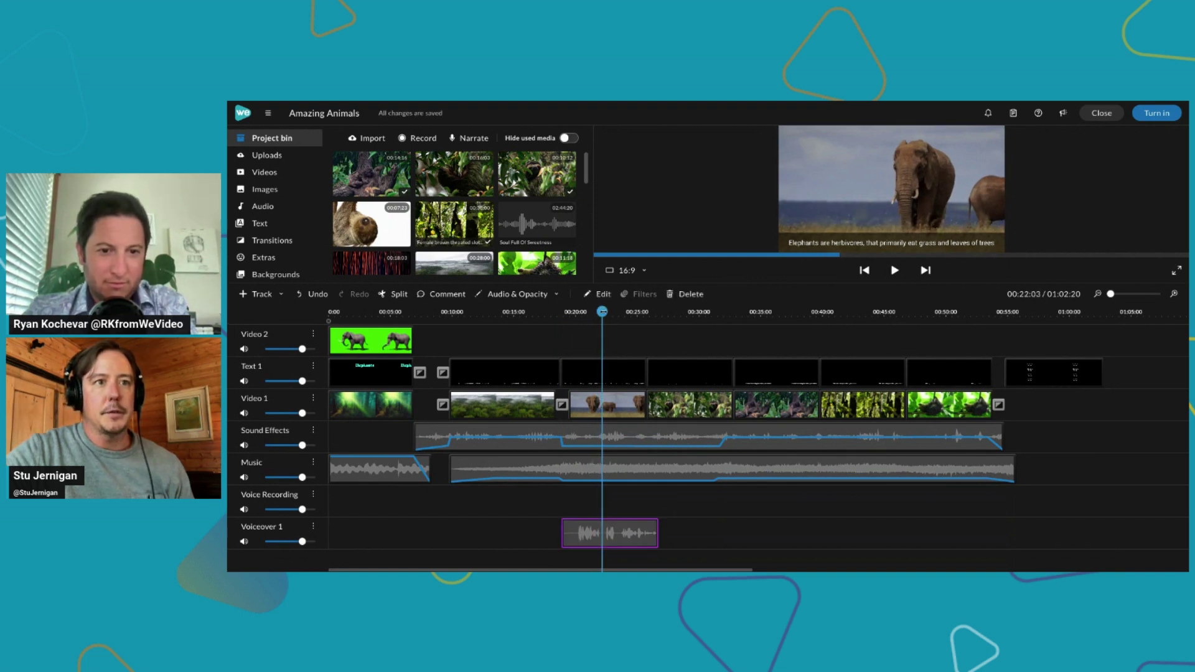
pyautogui.moveTo(1110, 293); pyautogui.dragTo(1117, 294)
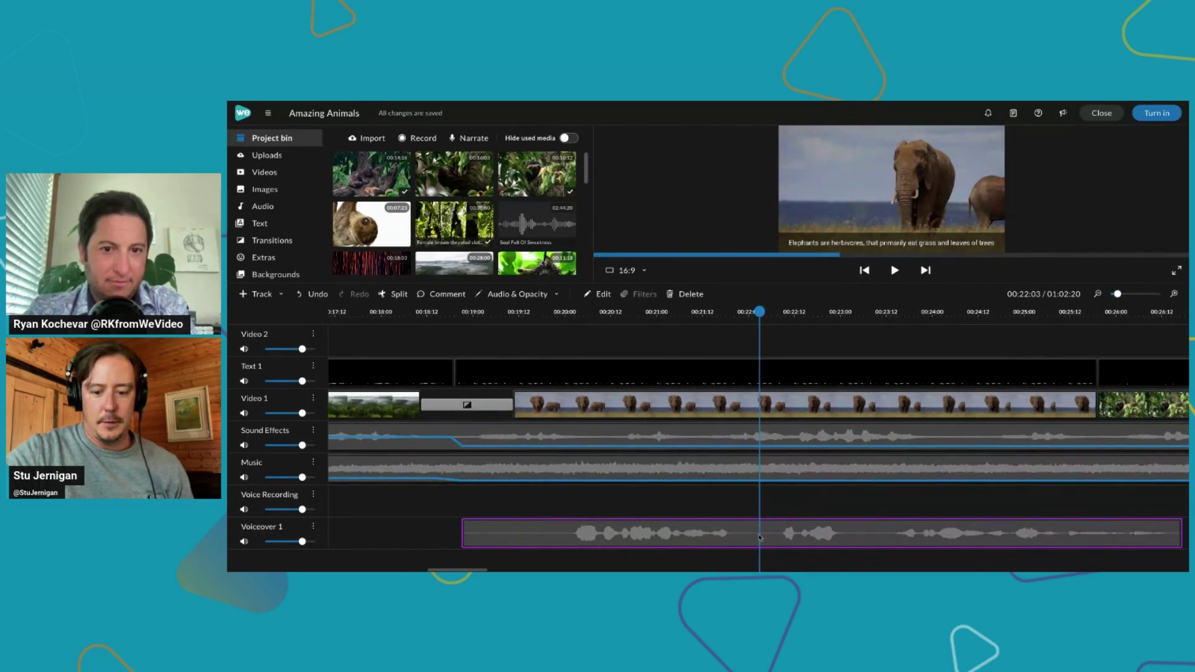
pyautogui.press('space')
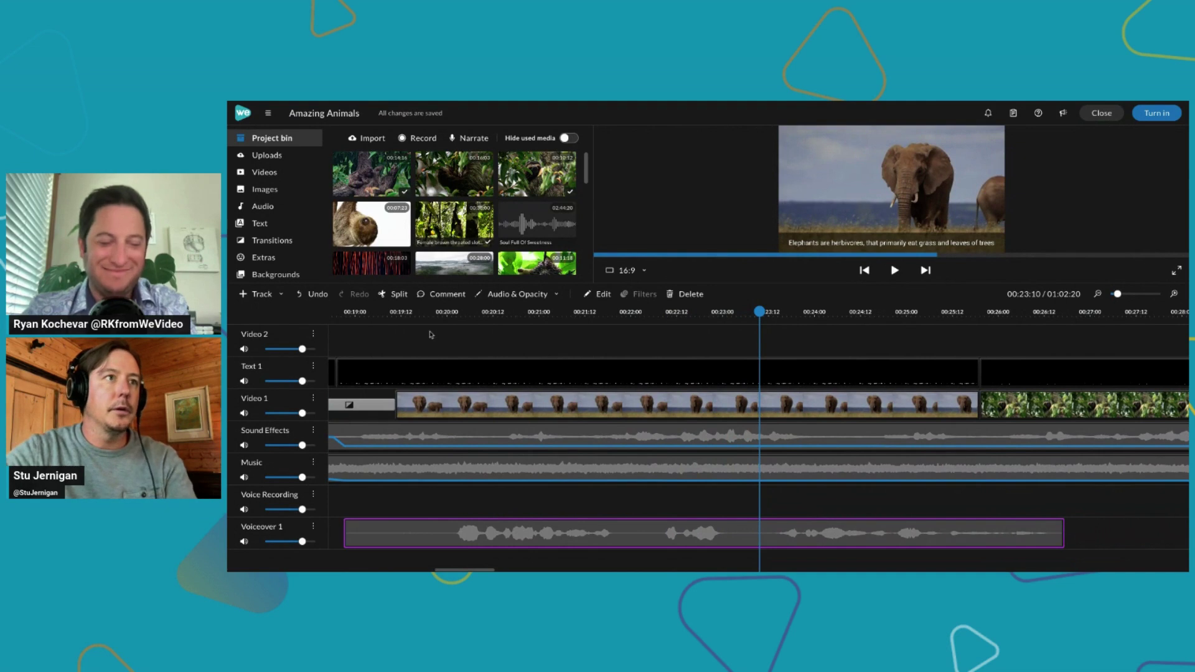
pyautogui.click(394, 294)
# Cut out the voiceover section from 00:22:02 to 00:23:10 and move the remaining part to start at 00:22:06.
pyautogui.moveTo(751, 311); pyautogui.dragTo(638, 311)
pyautogui.click(641, 522)
pyautogui.click(394, 293)
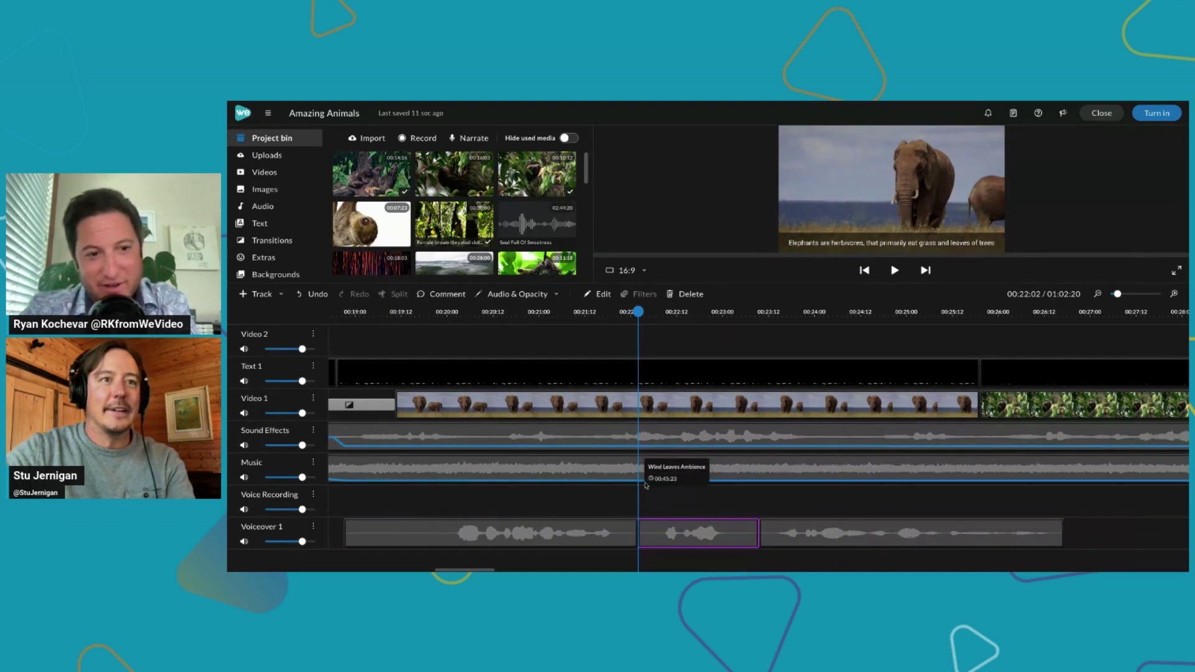
pyautogui.press('Delete')
pyautogui.moveTo(827, 537); pyautogui.dragTo(695, 531)
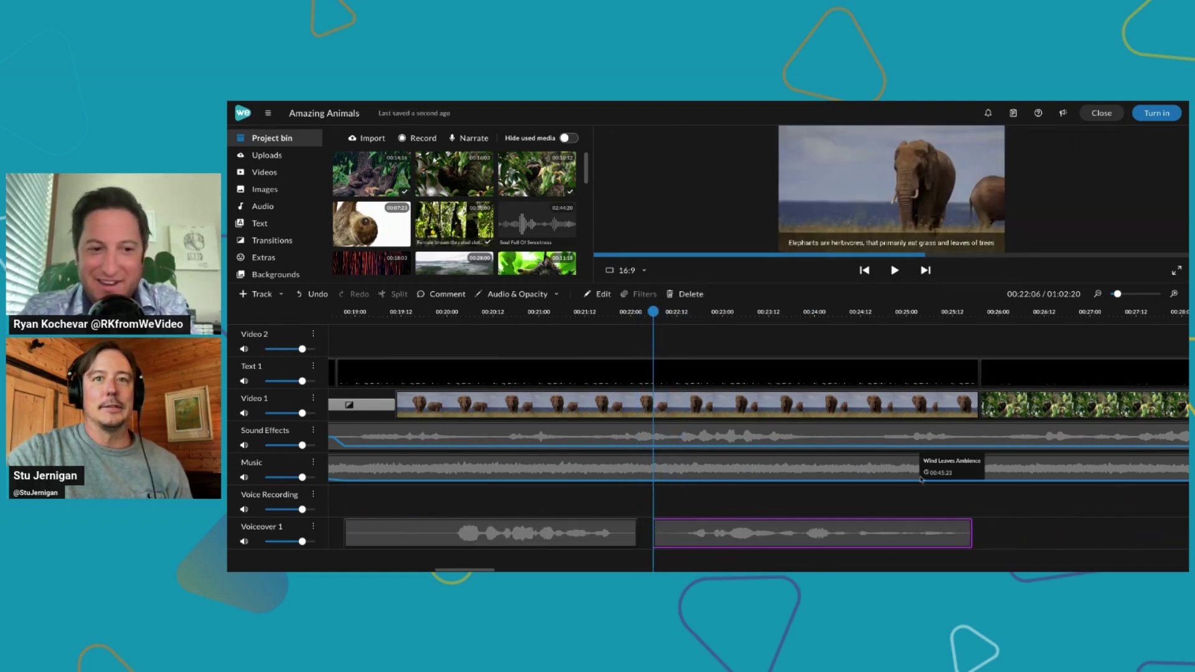
# Trim the silence at the start of the first voiceover piece and align it with the beginning of the elephant clip.
pyautogui.click(1097, 293)
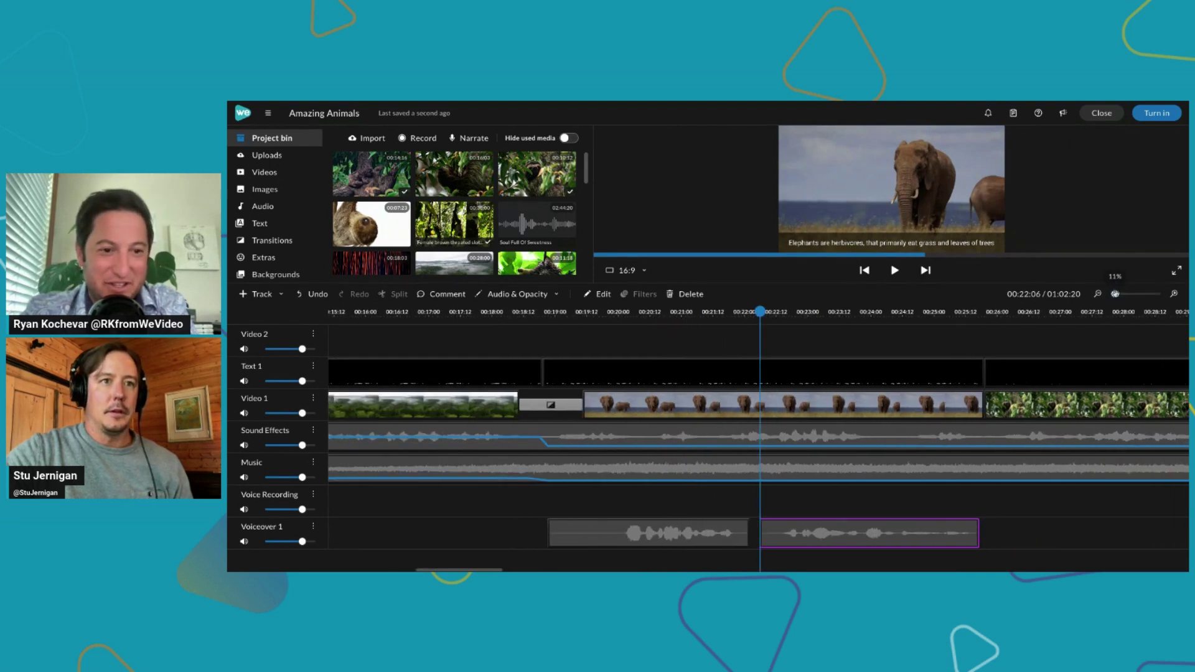
pyautogui.moveTo(549, 532); pyautogui.dragTo(626, 531)
pyautogui.moveTo(810, 531)
pyautogui.mouseDown()
pyautogui.moveTo(795, 530)
pyautogui.moveTo(806, 530)
pyautogui.mouseUp()
pyautogui.moveTo(665, 531); pyautogui.dragTo(677, 530)
# Enlarge the preview area and play the video from 00:18:05 to check the edited voiceover against the ducked sounds.
pyautogui.moveTo(584, 312); pyautogui.dragTo(504, 311)
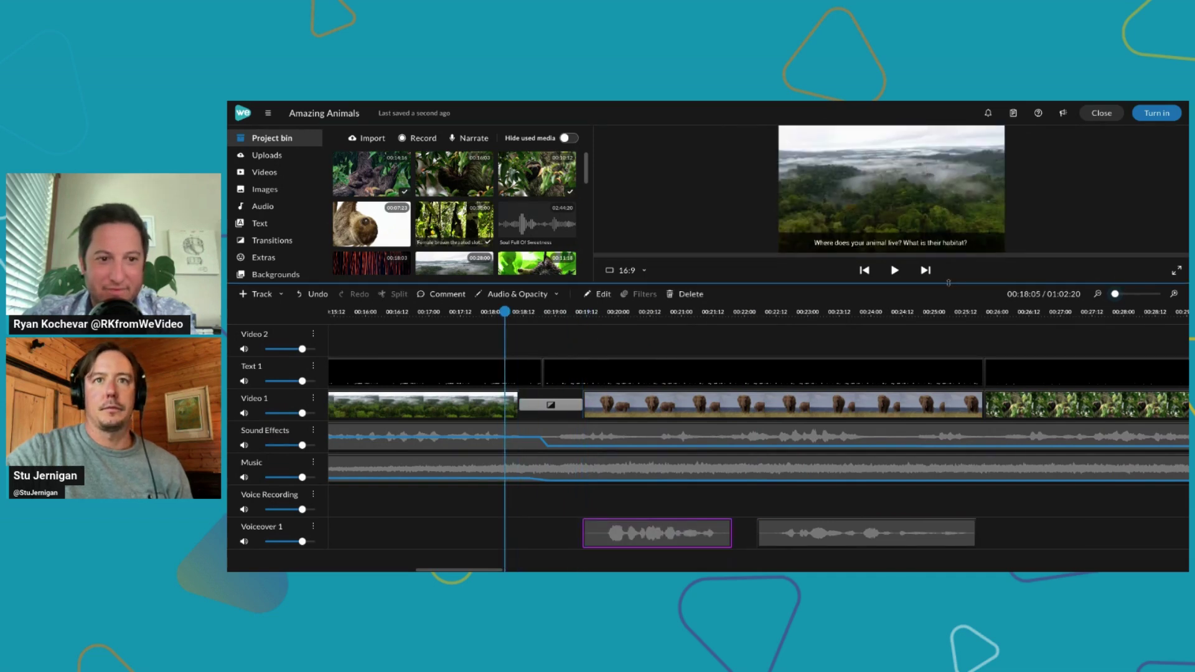
pyautogui.moveTo(947, 281); pyautogui.dragTo(947, 306)
pyautogui.press('space')
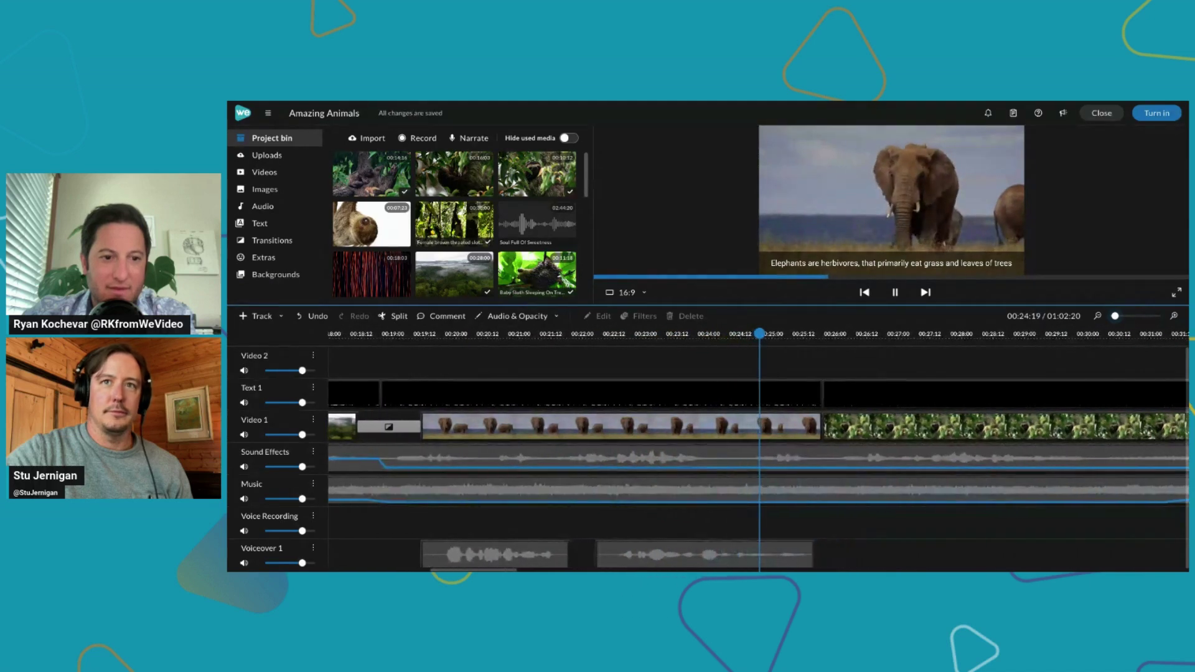
# Stop the playback and turn in the edited Amazing Animals video as the assignment submission to the teacher.
pyautogui.click(894, 294)
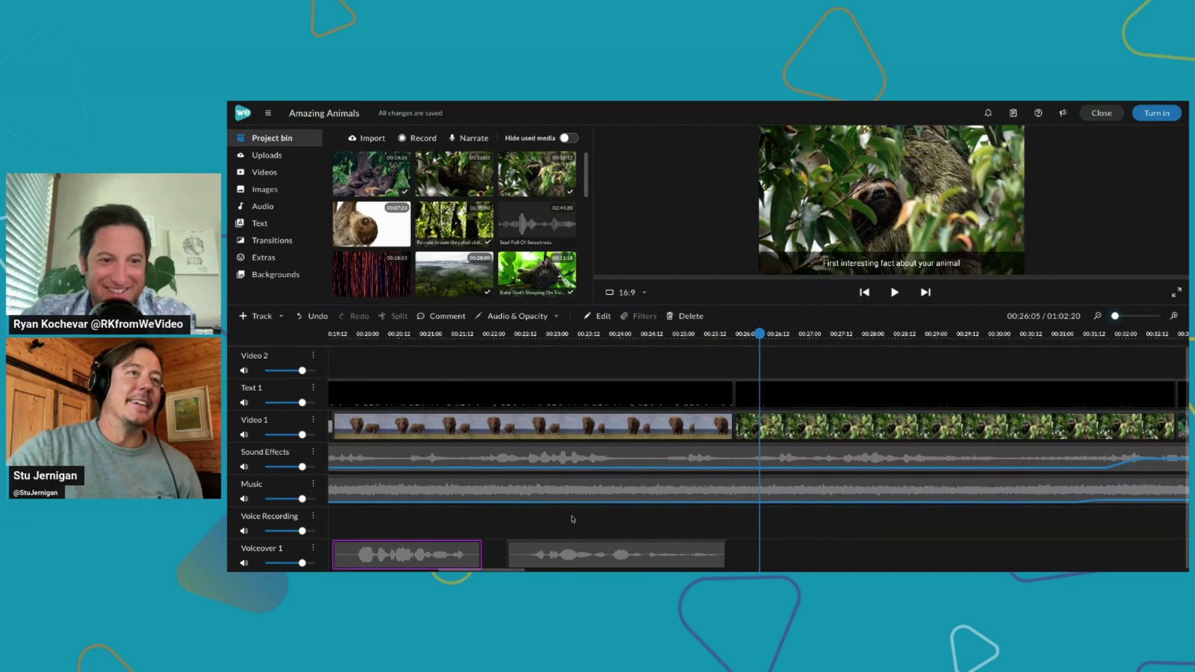
pyautogui.moveTo(1113, 321)
pyautogui.moveTo(1115, 317); pyautogui.dragTo(1110, 317)
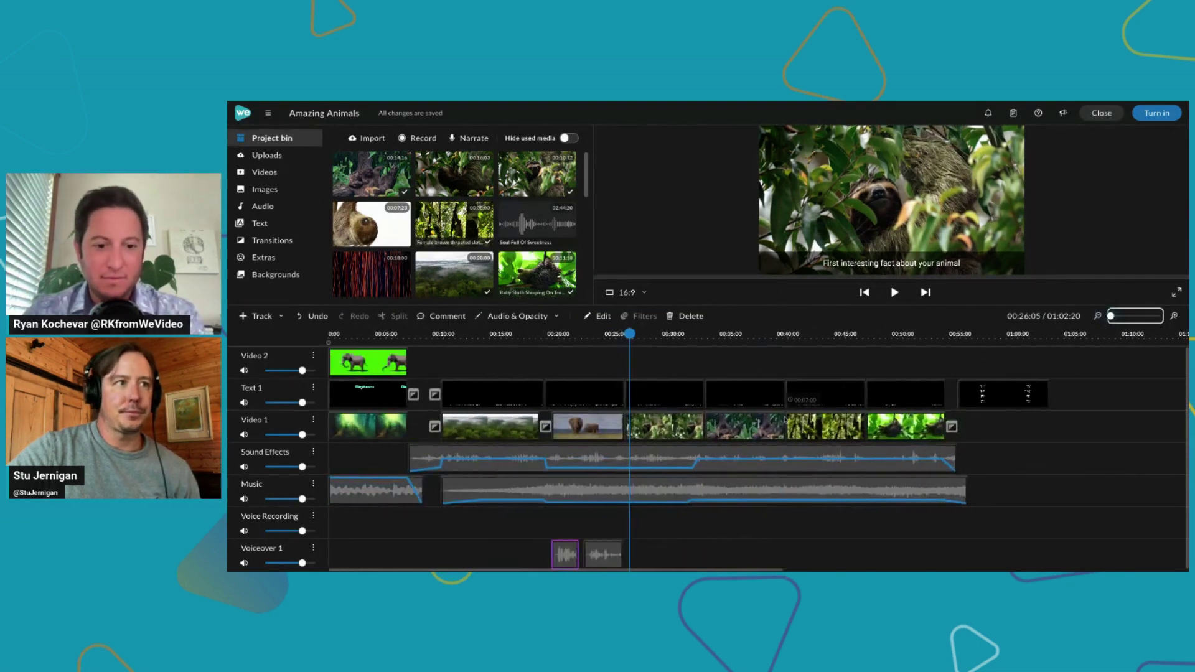
pyautogui.click(1147, 115)
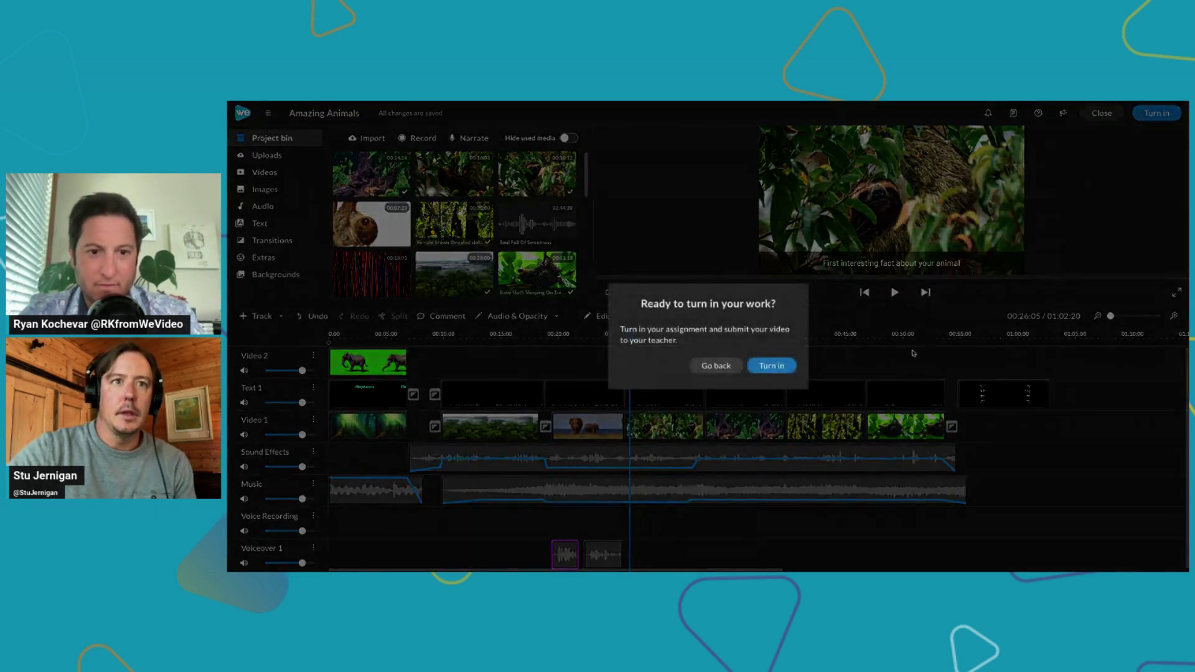
pyautogui.click(782, 366)
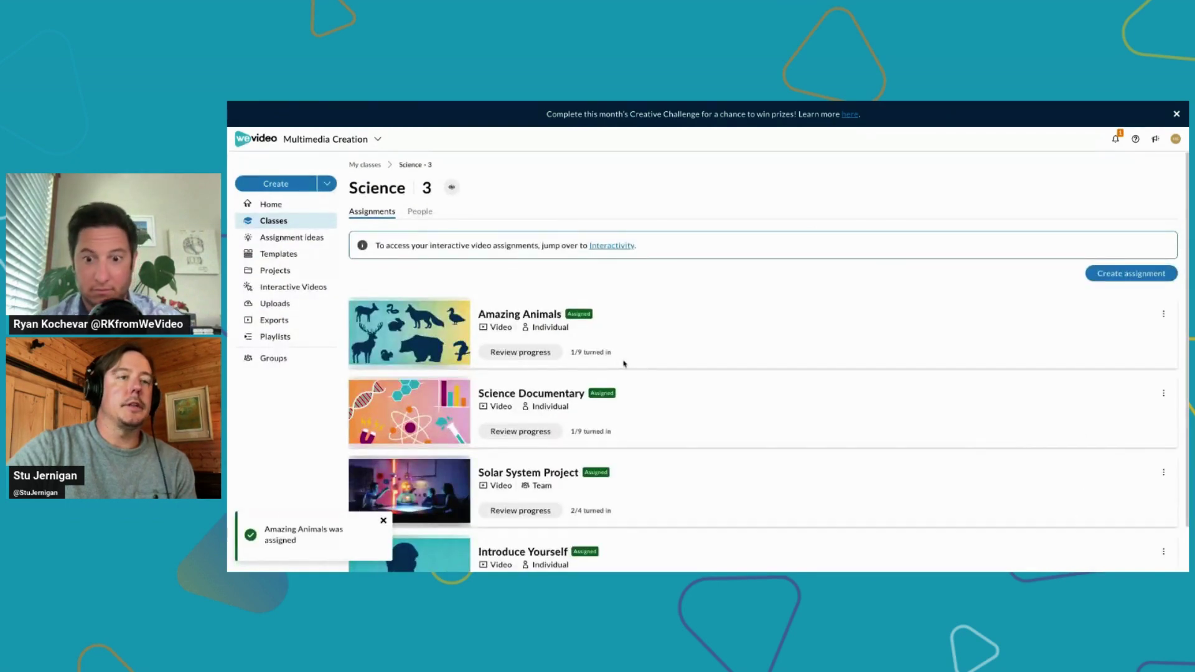
# Open the progress review of the Amazing Animals assignment in the Science 3 class and go to the turned-in video.
pyautogui.click(557, 354)
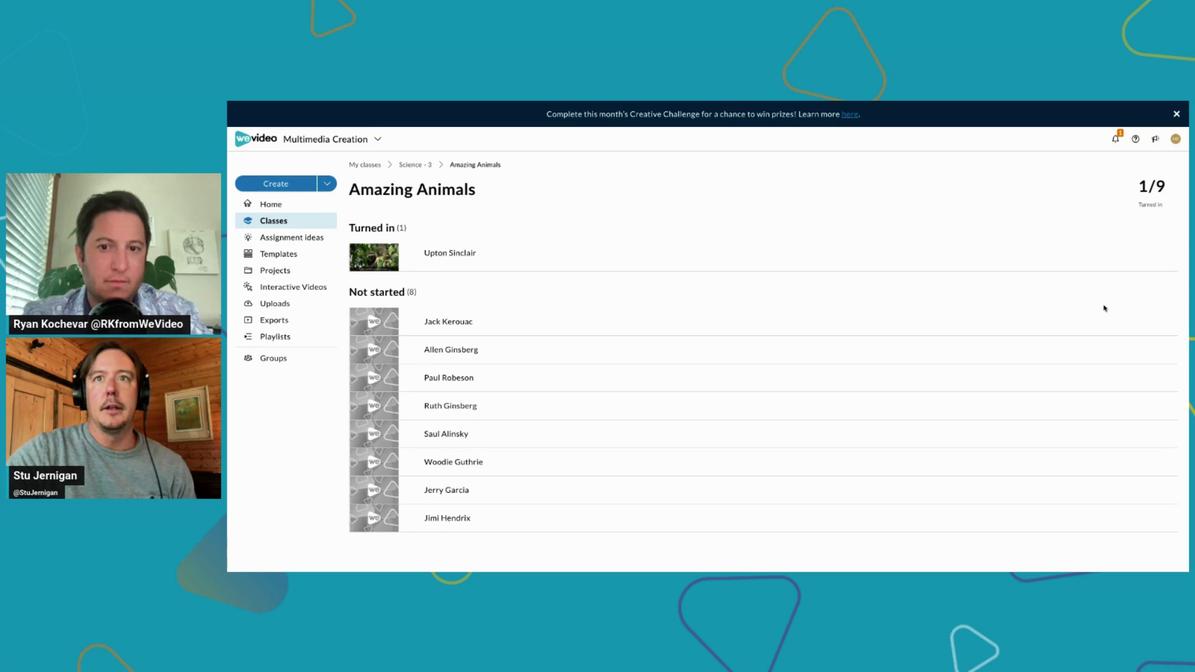
pyautogui.moveTo(1094, 260)
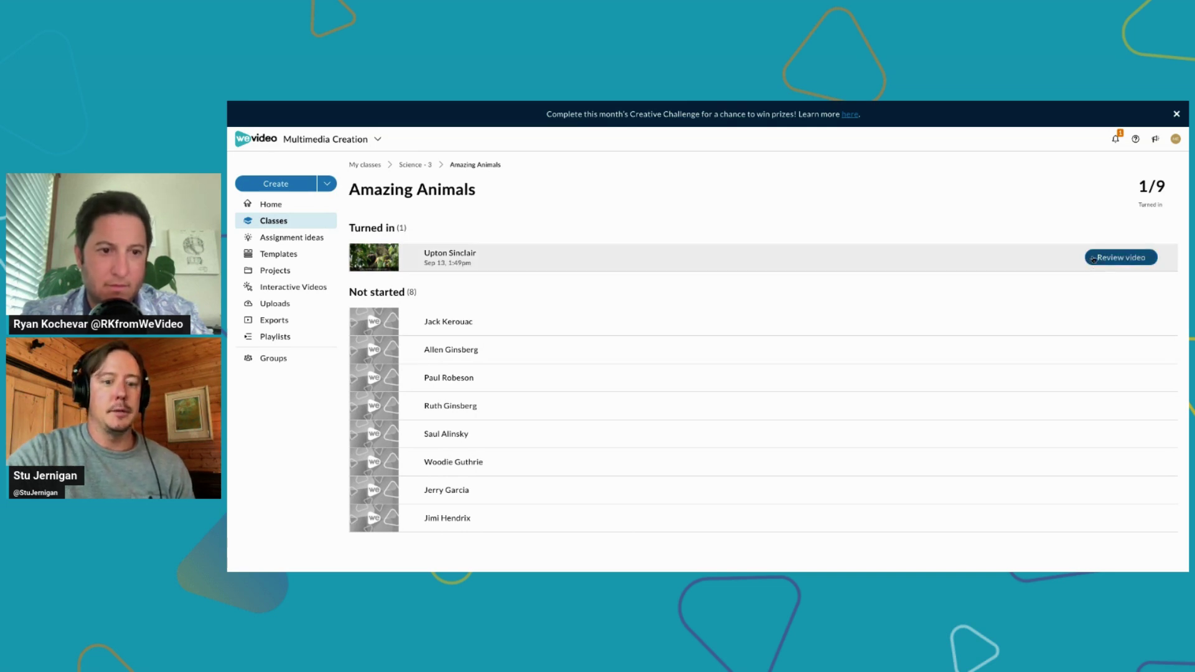